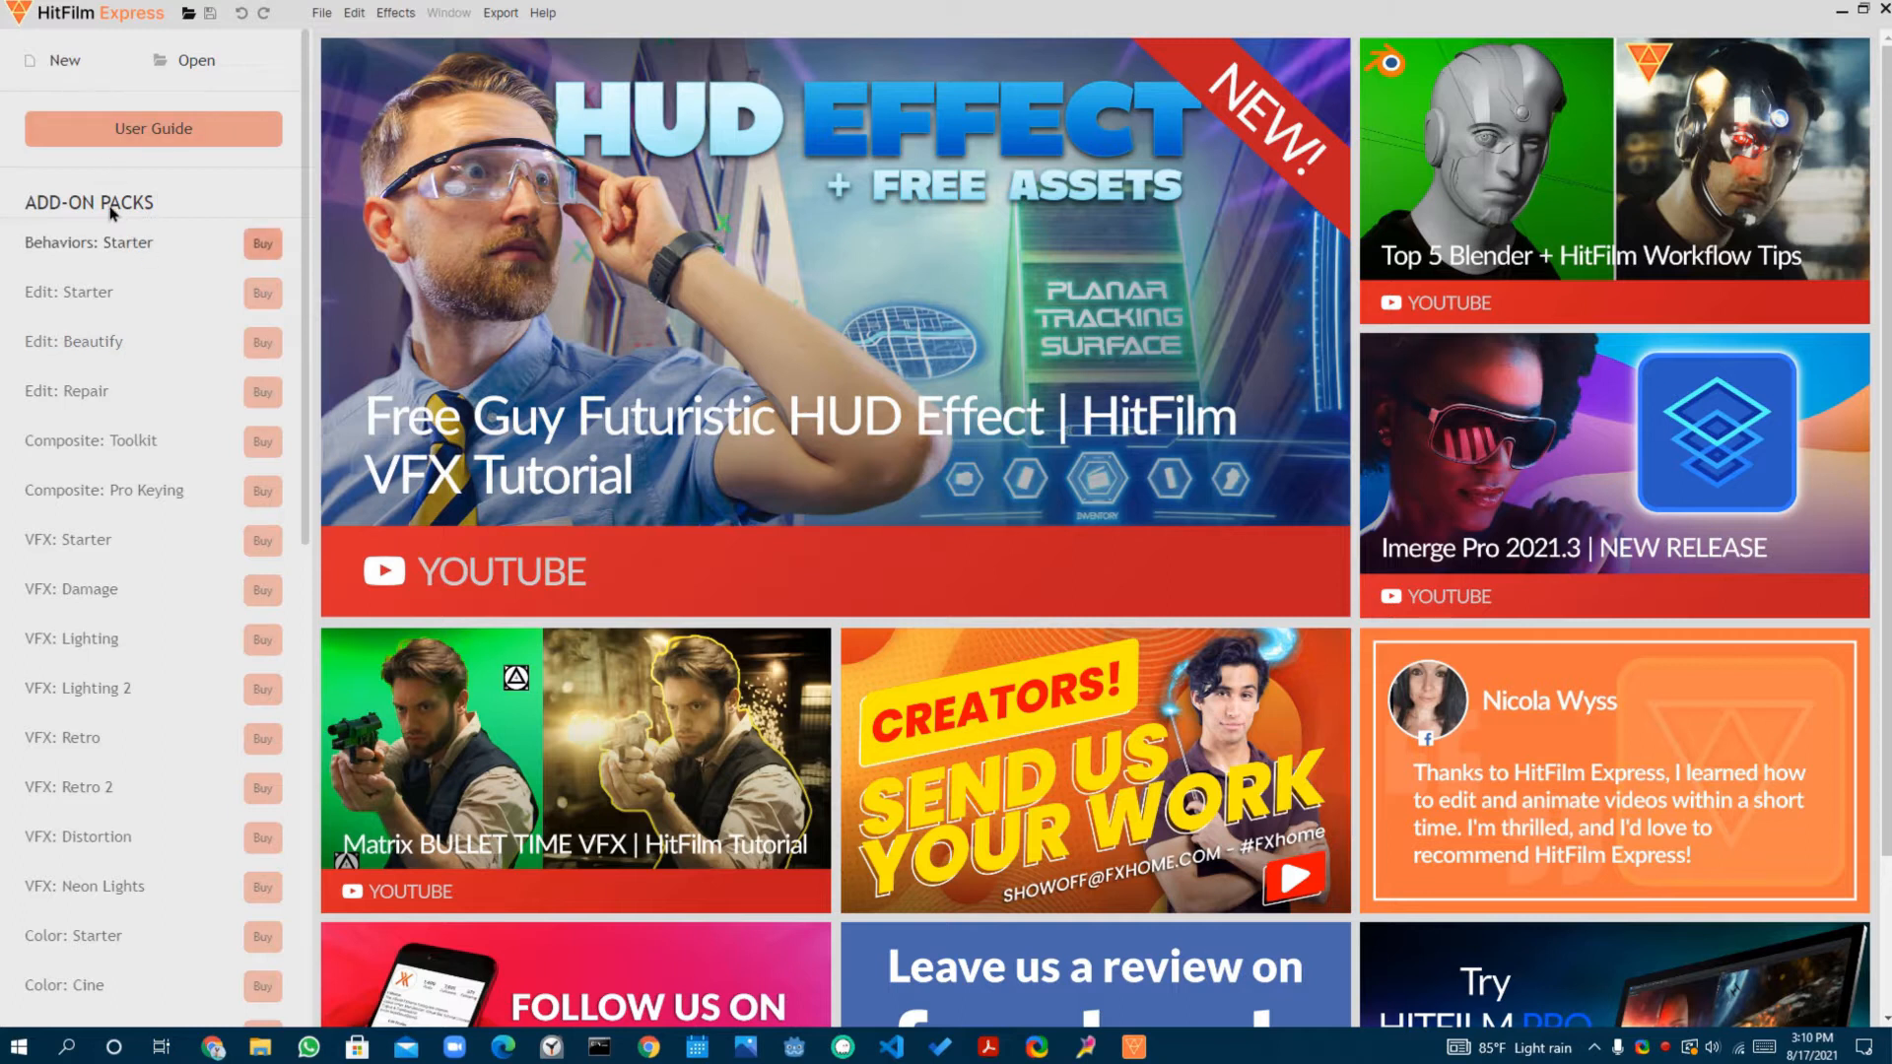
- Create a new project with the 1080p Full HD @ 25 fps template and the default rendering settings
left_click(61, 63)
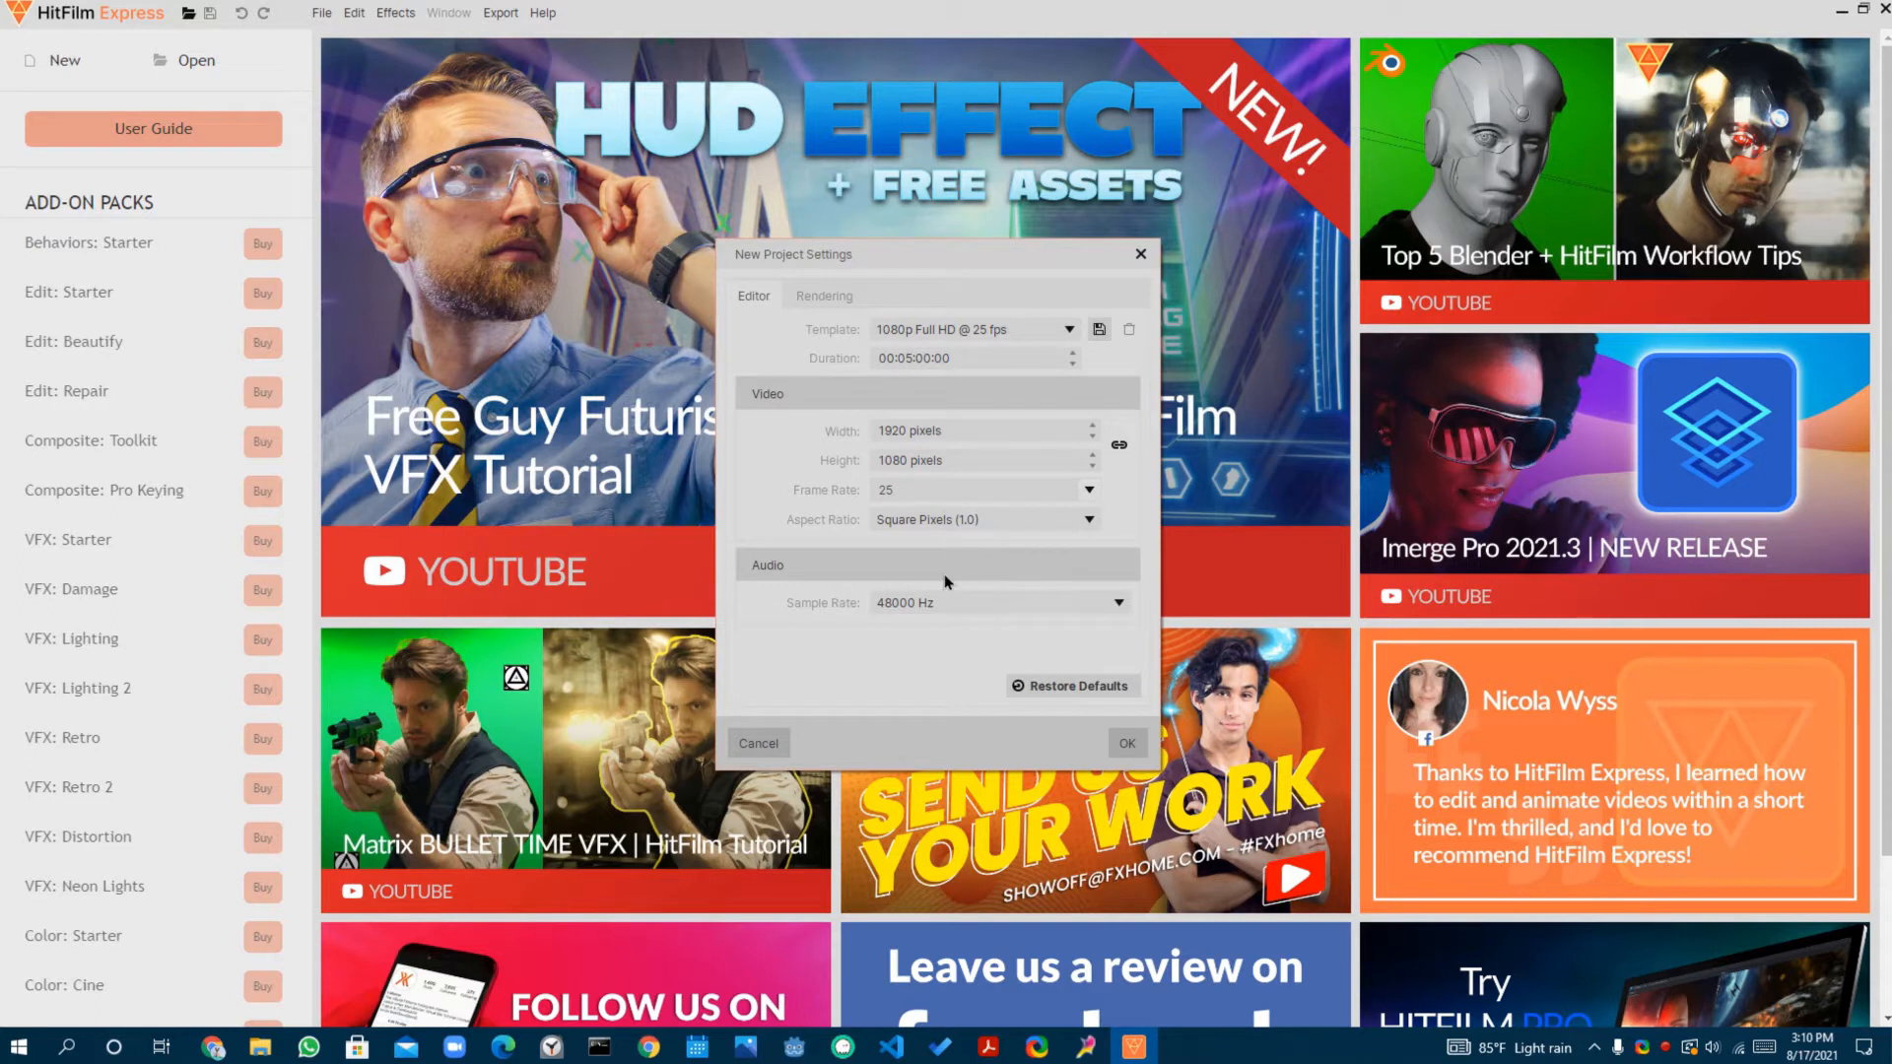
left_click(823, 297)
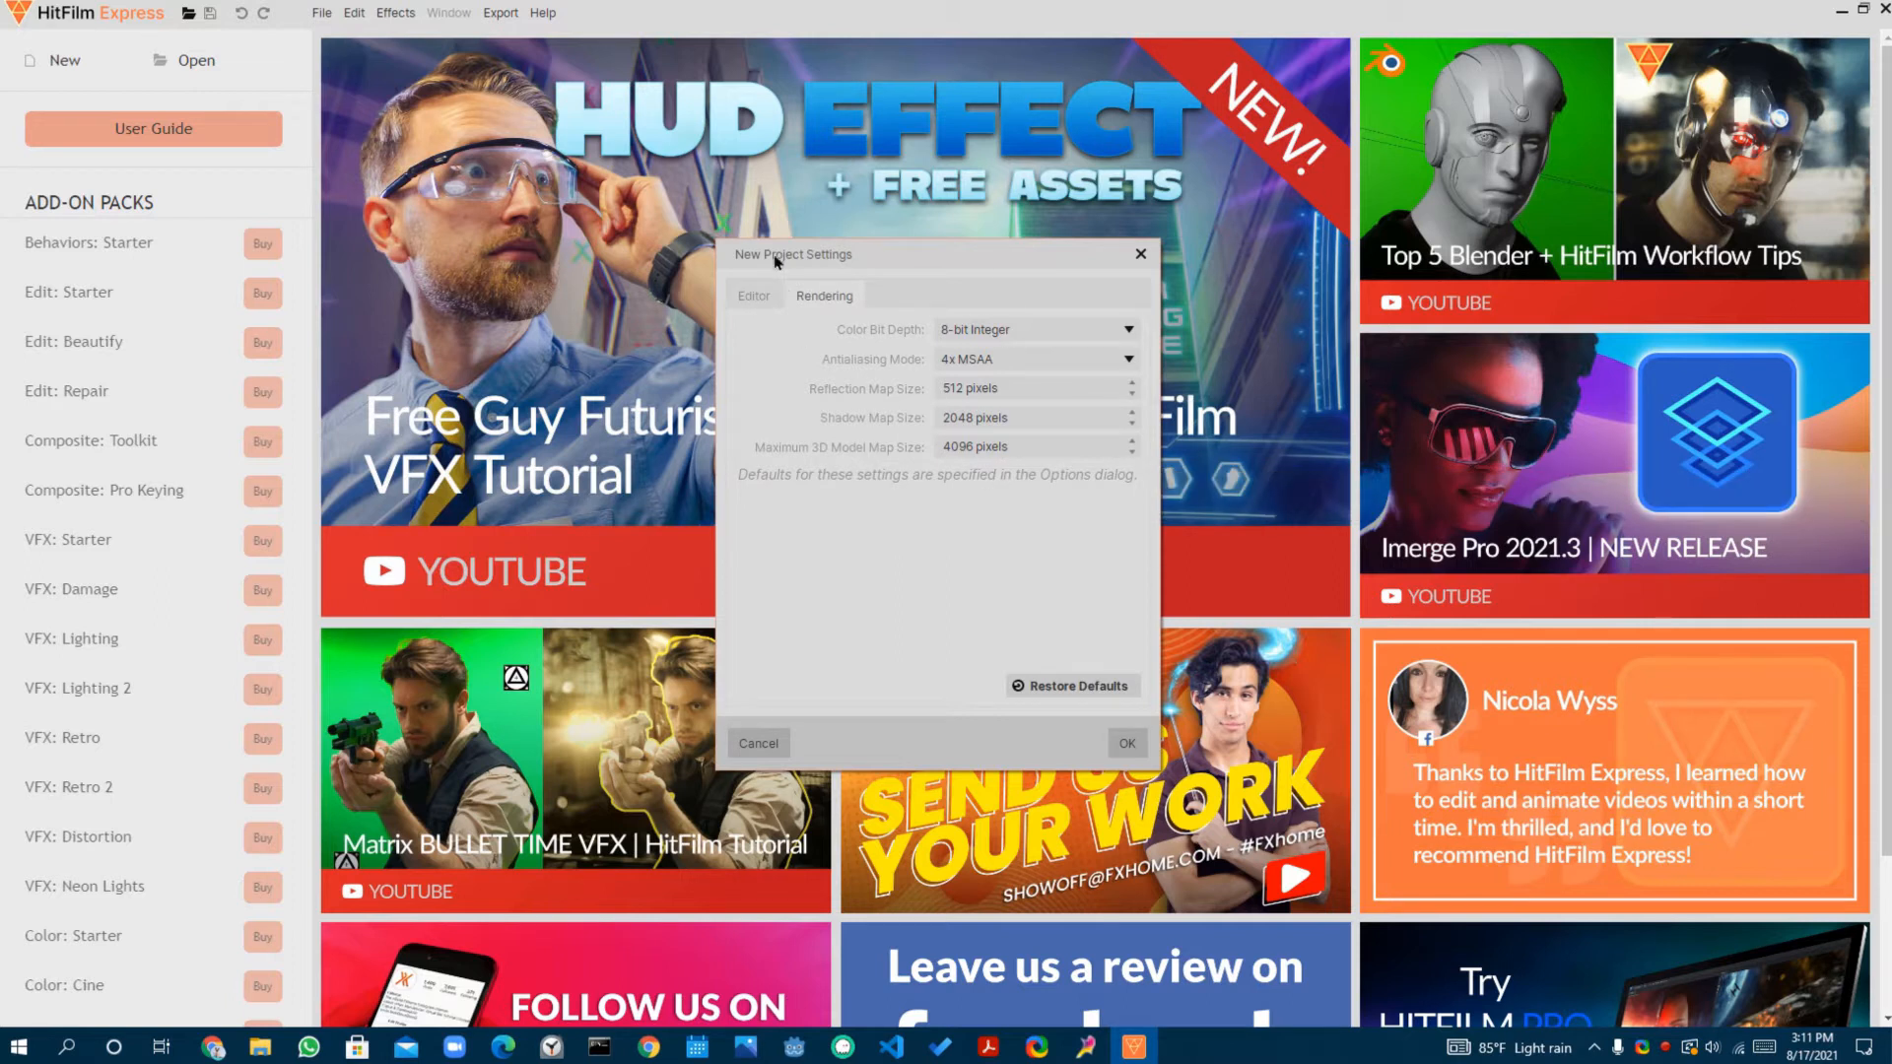
left_click(754, 295)
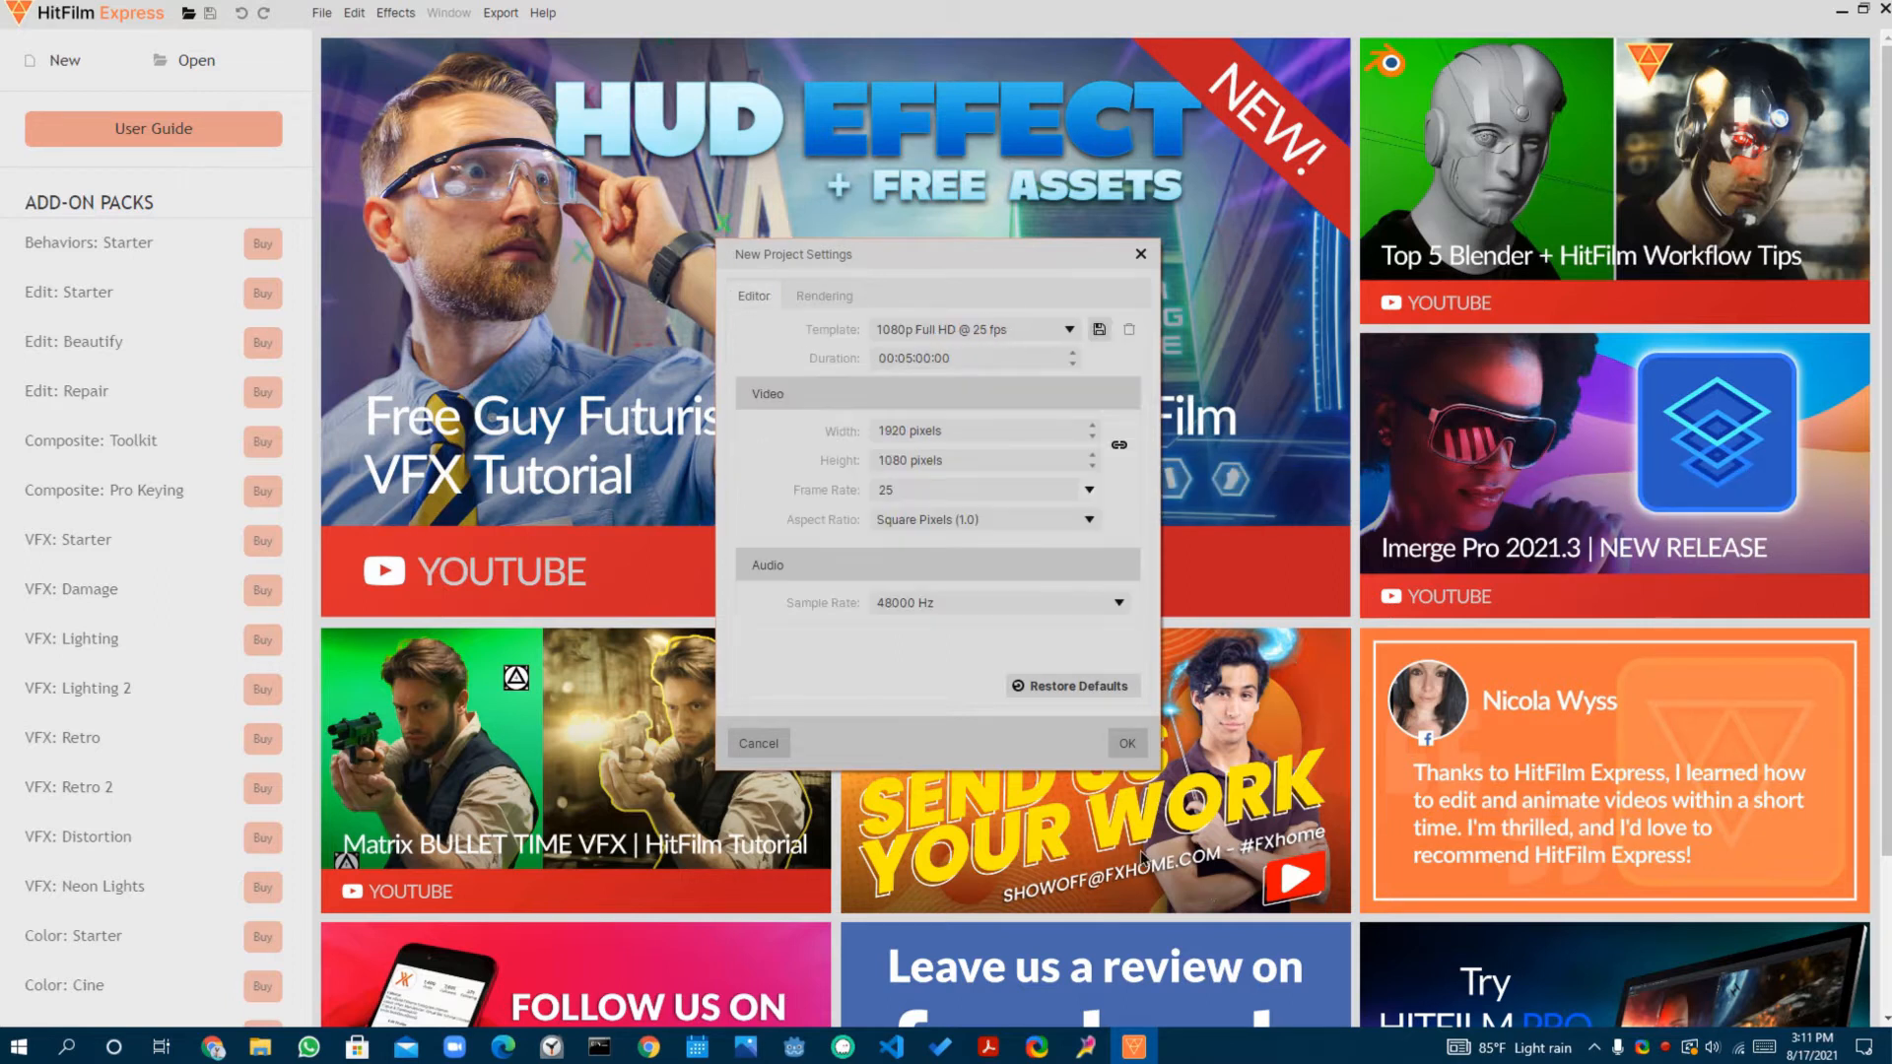
left_click(1132, 742)
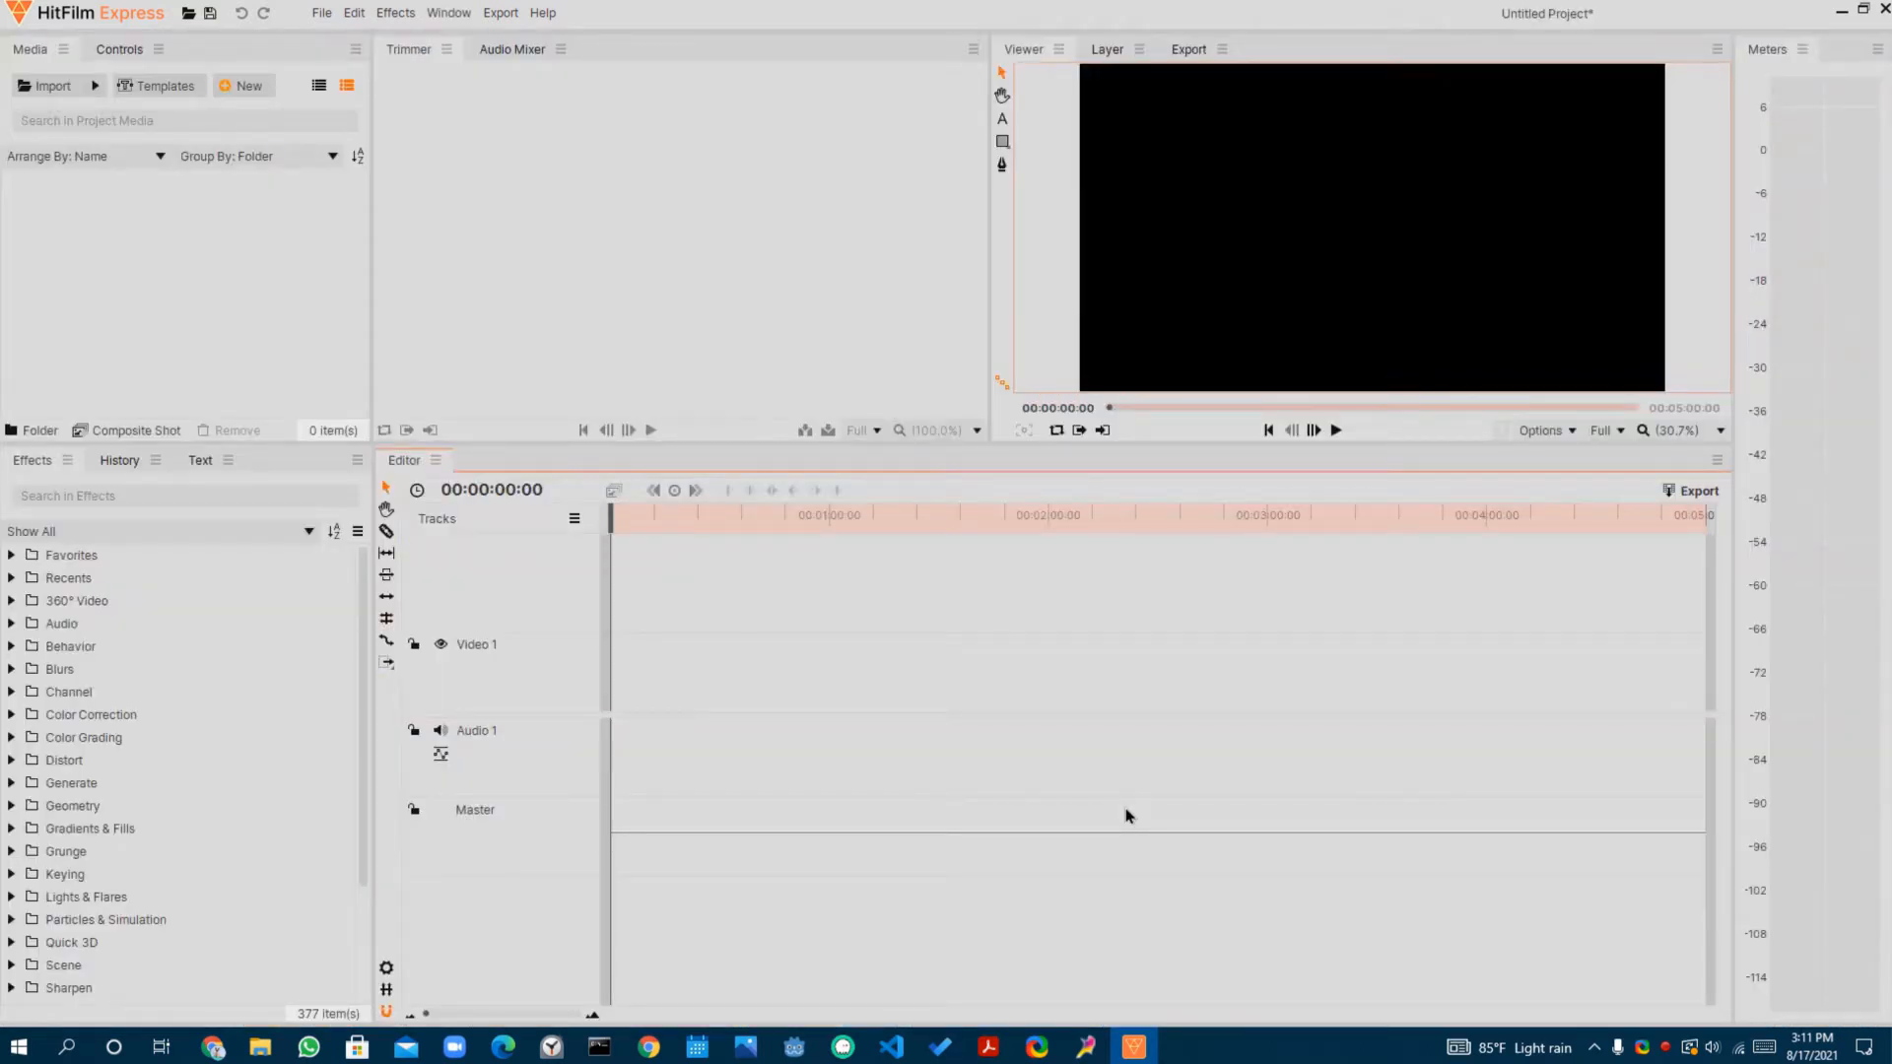
- Import the image hitfilm-express.png into the project media
left_click(148, 554)
left_click_drag(786, 14, 942, 163)
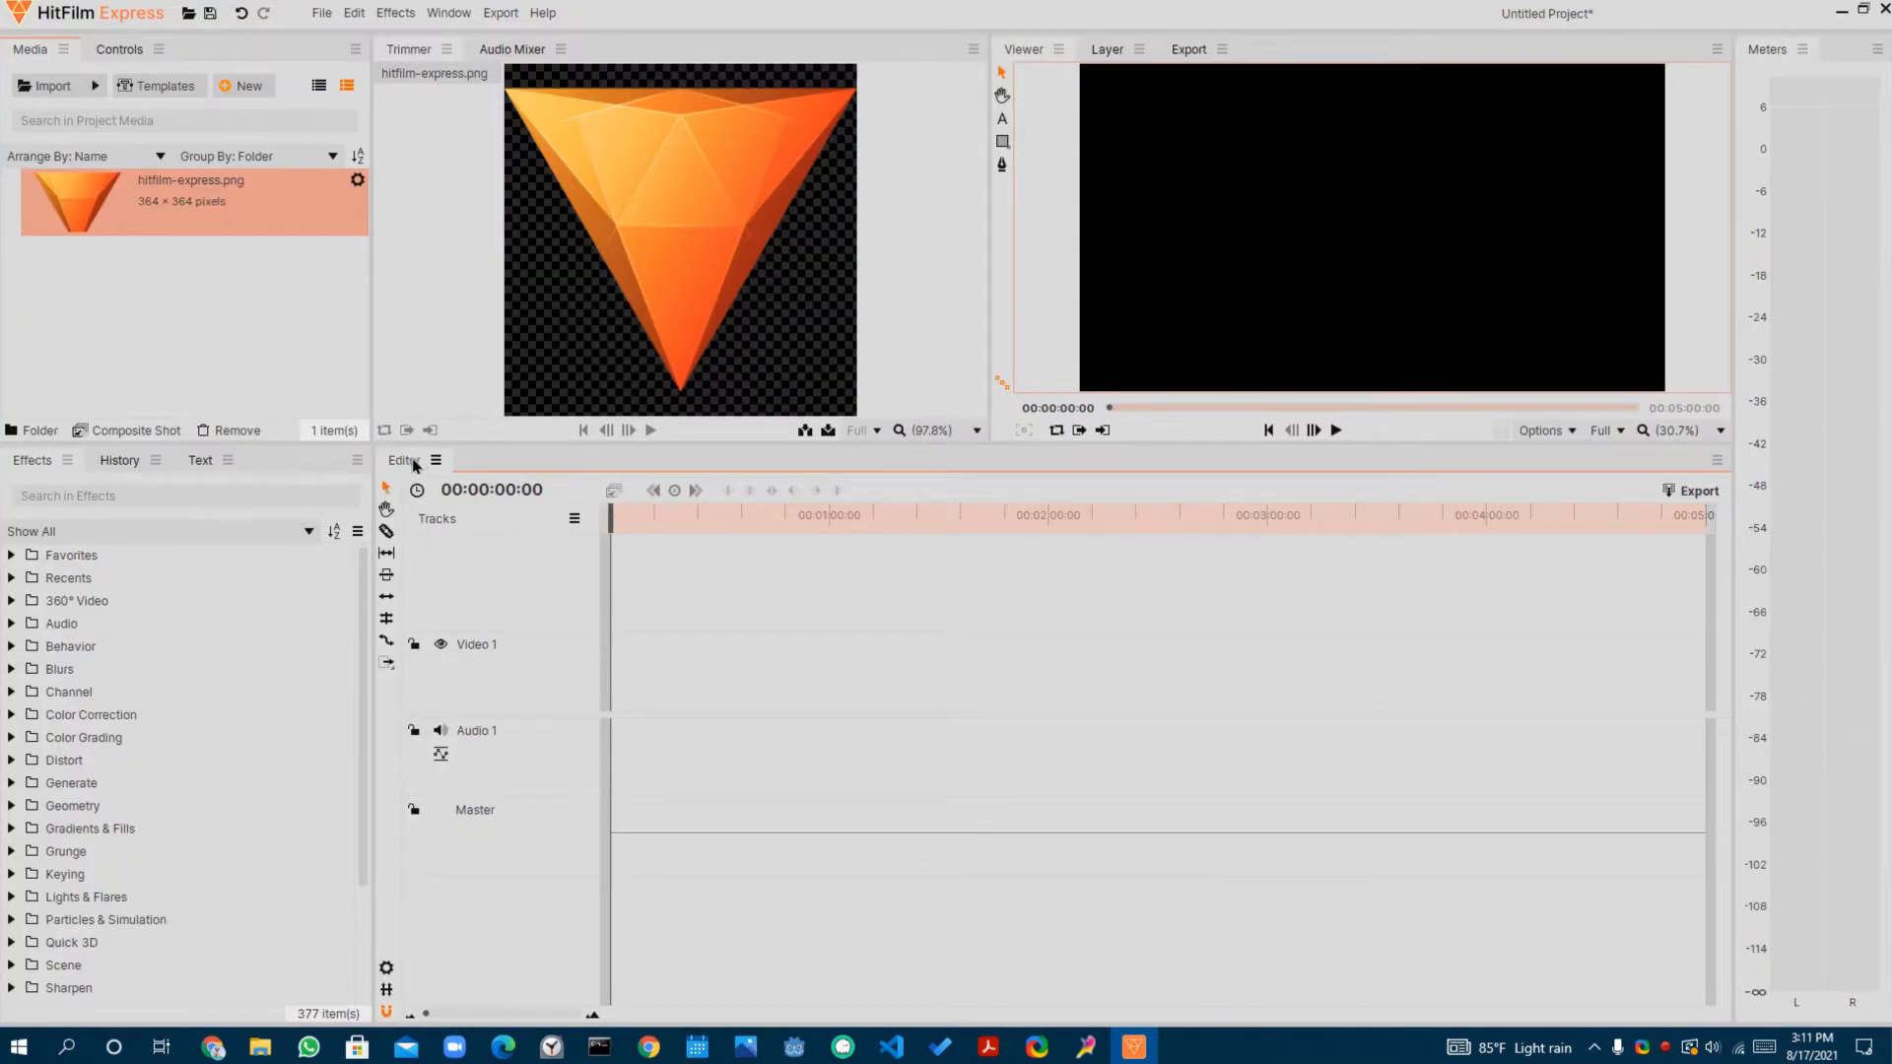
mouse_move(419, 460)
left_mouse_down()
mouse_move(454, 414)
mouse_move(438, 457)
left_mouse_up()
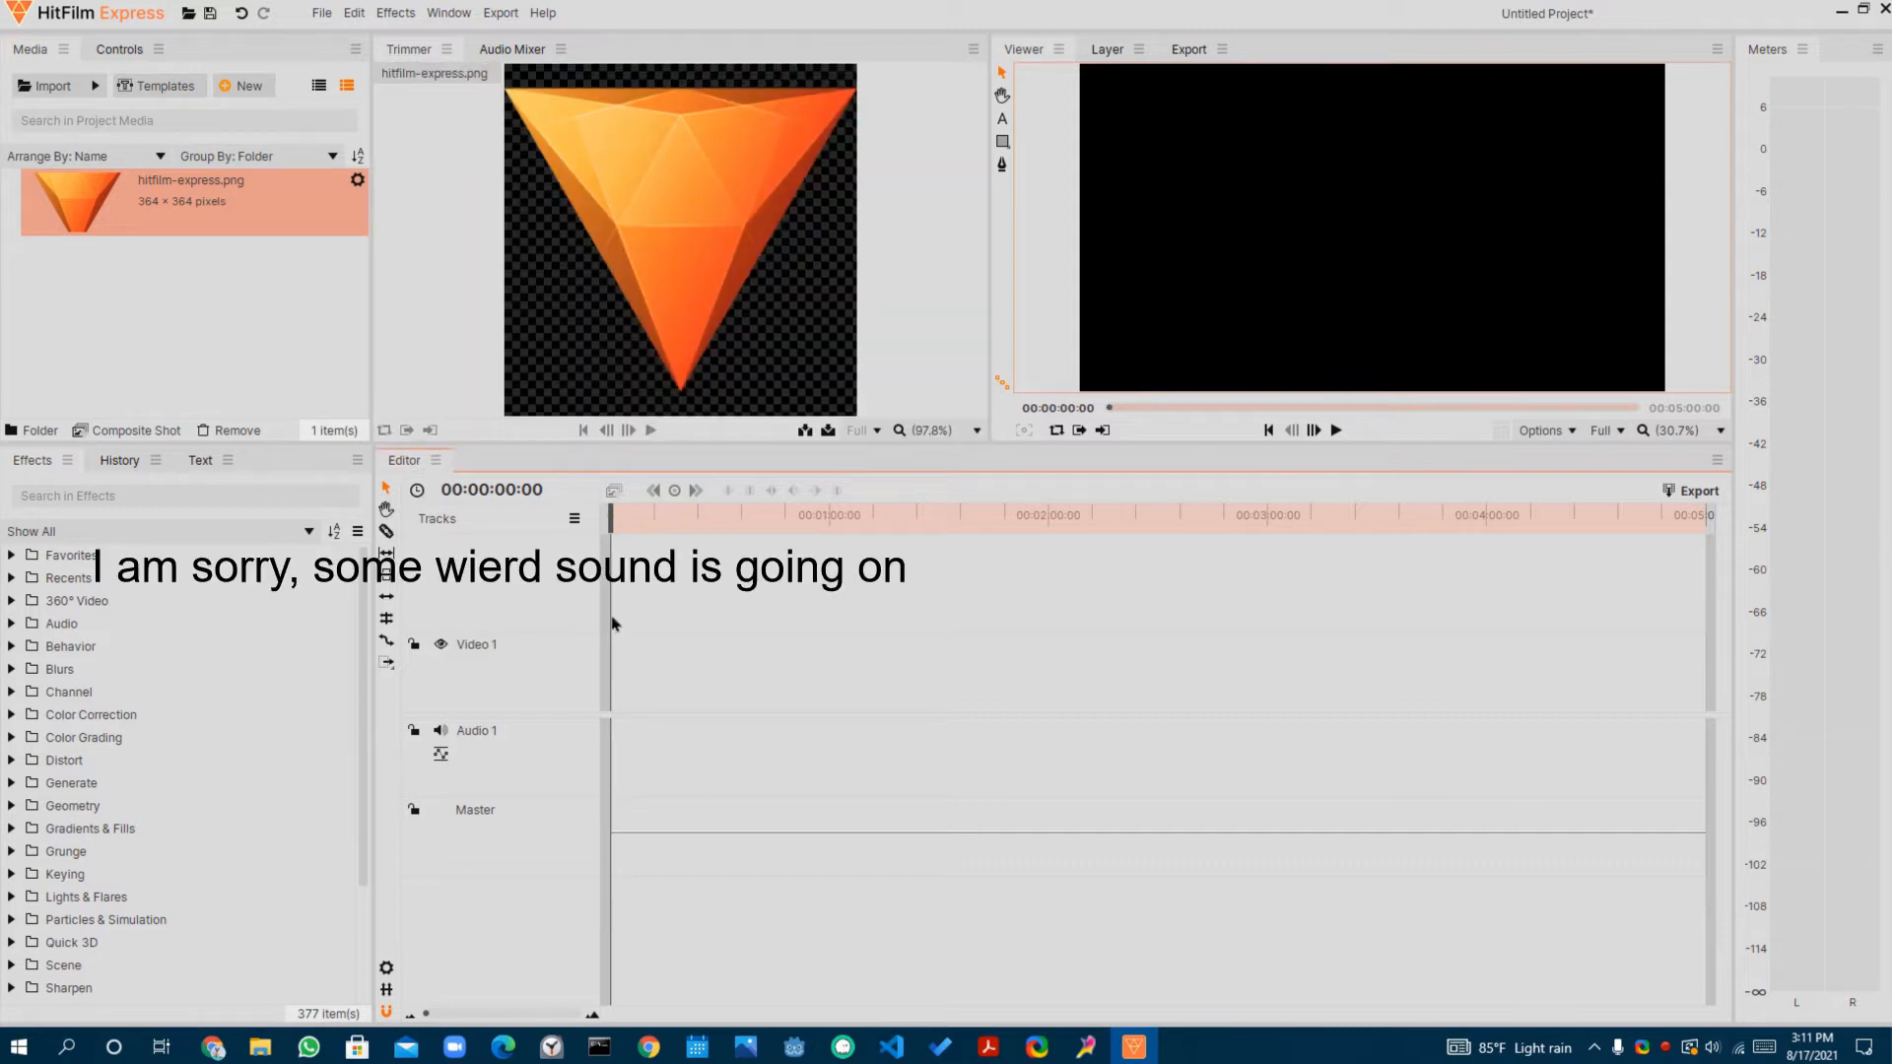
- Create a composite shot named "animation" with the default 1080p Full HD @ 25 fps settings
right_click(173, 318)
mouse_move(199, 323)
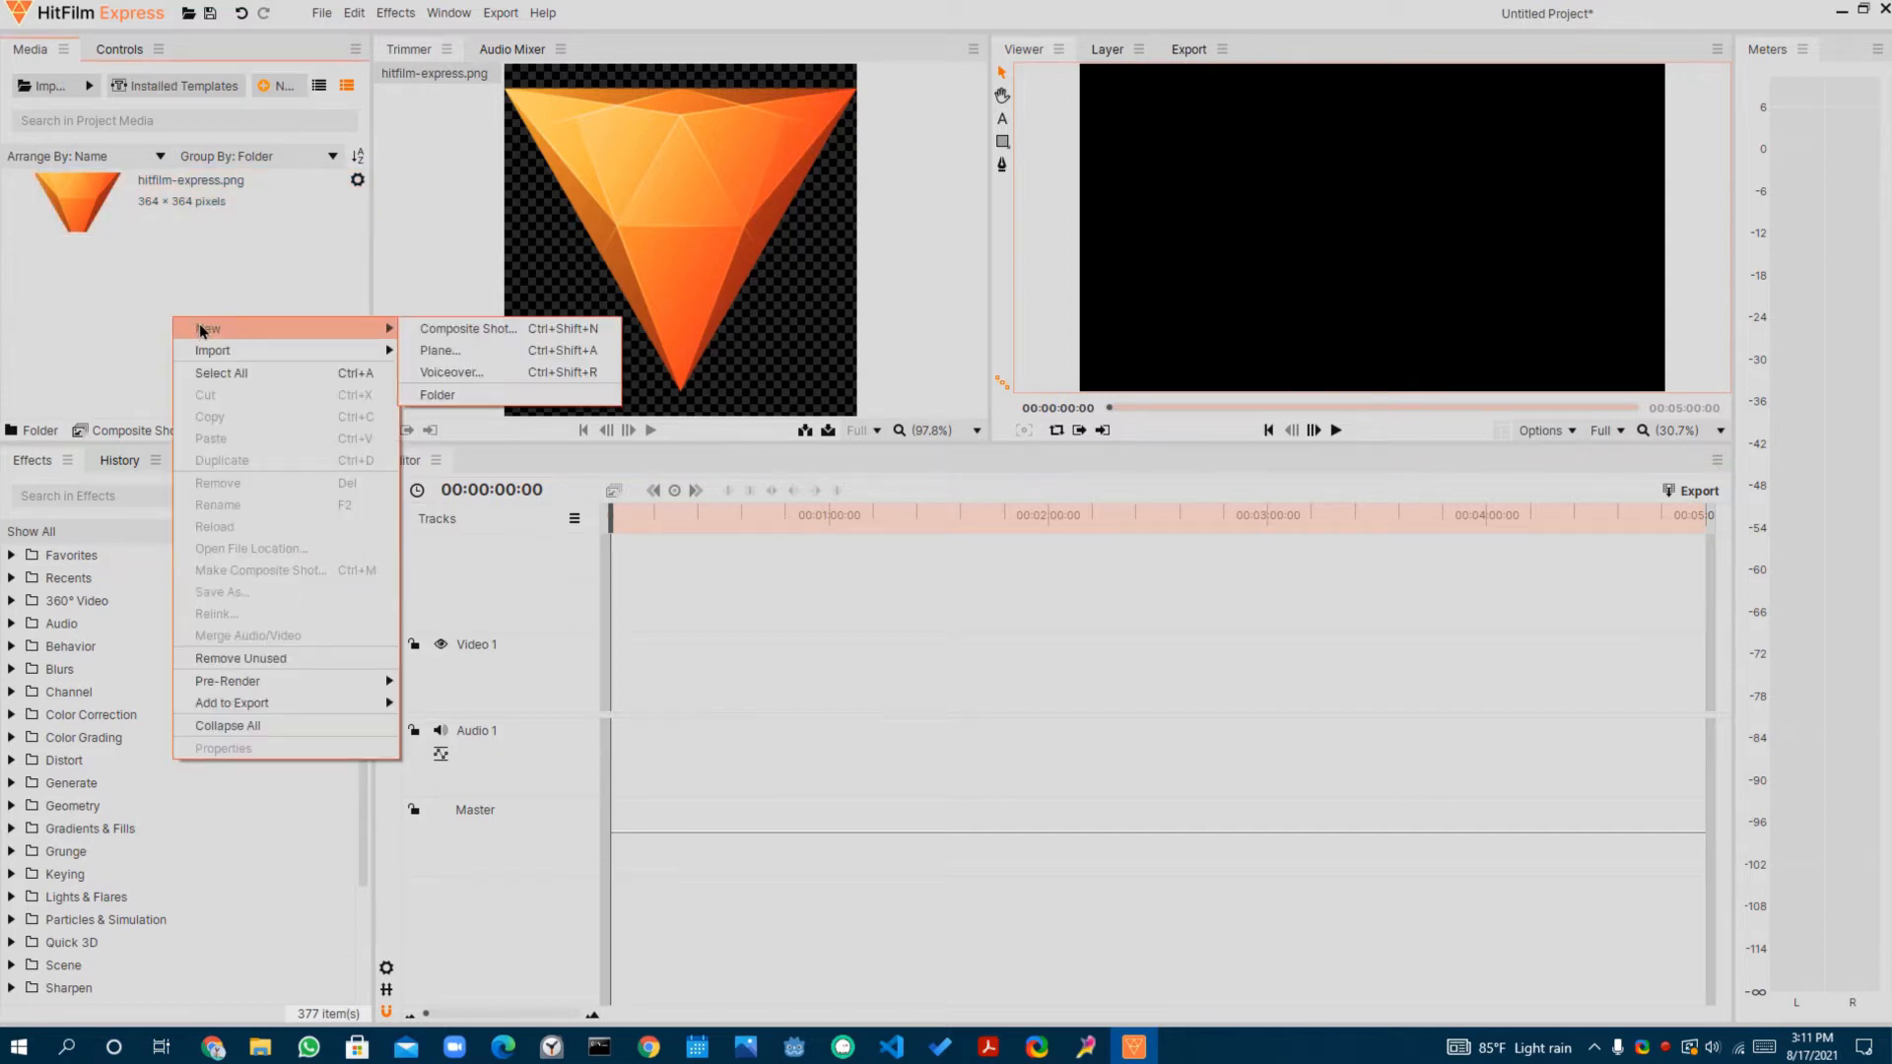
left_click(453, 333)
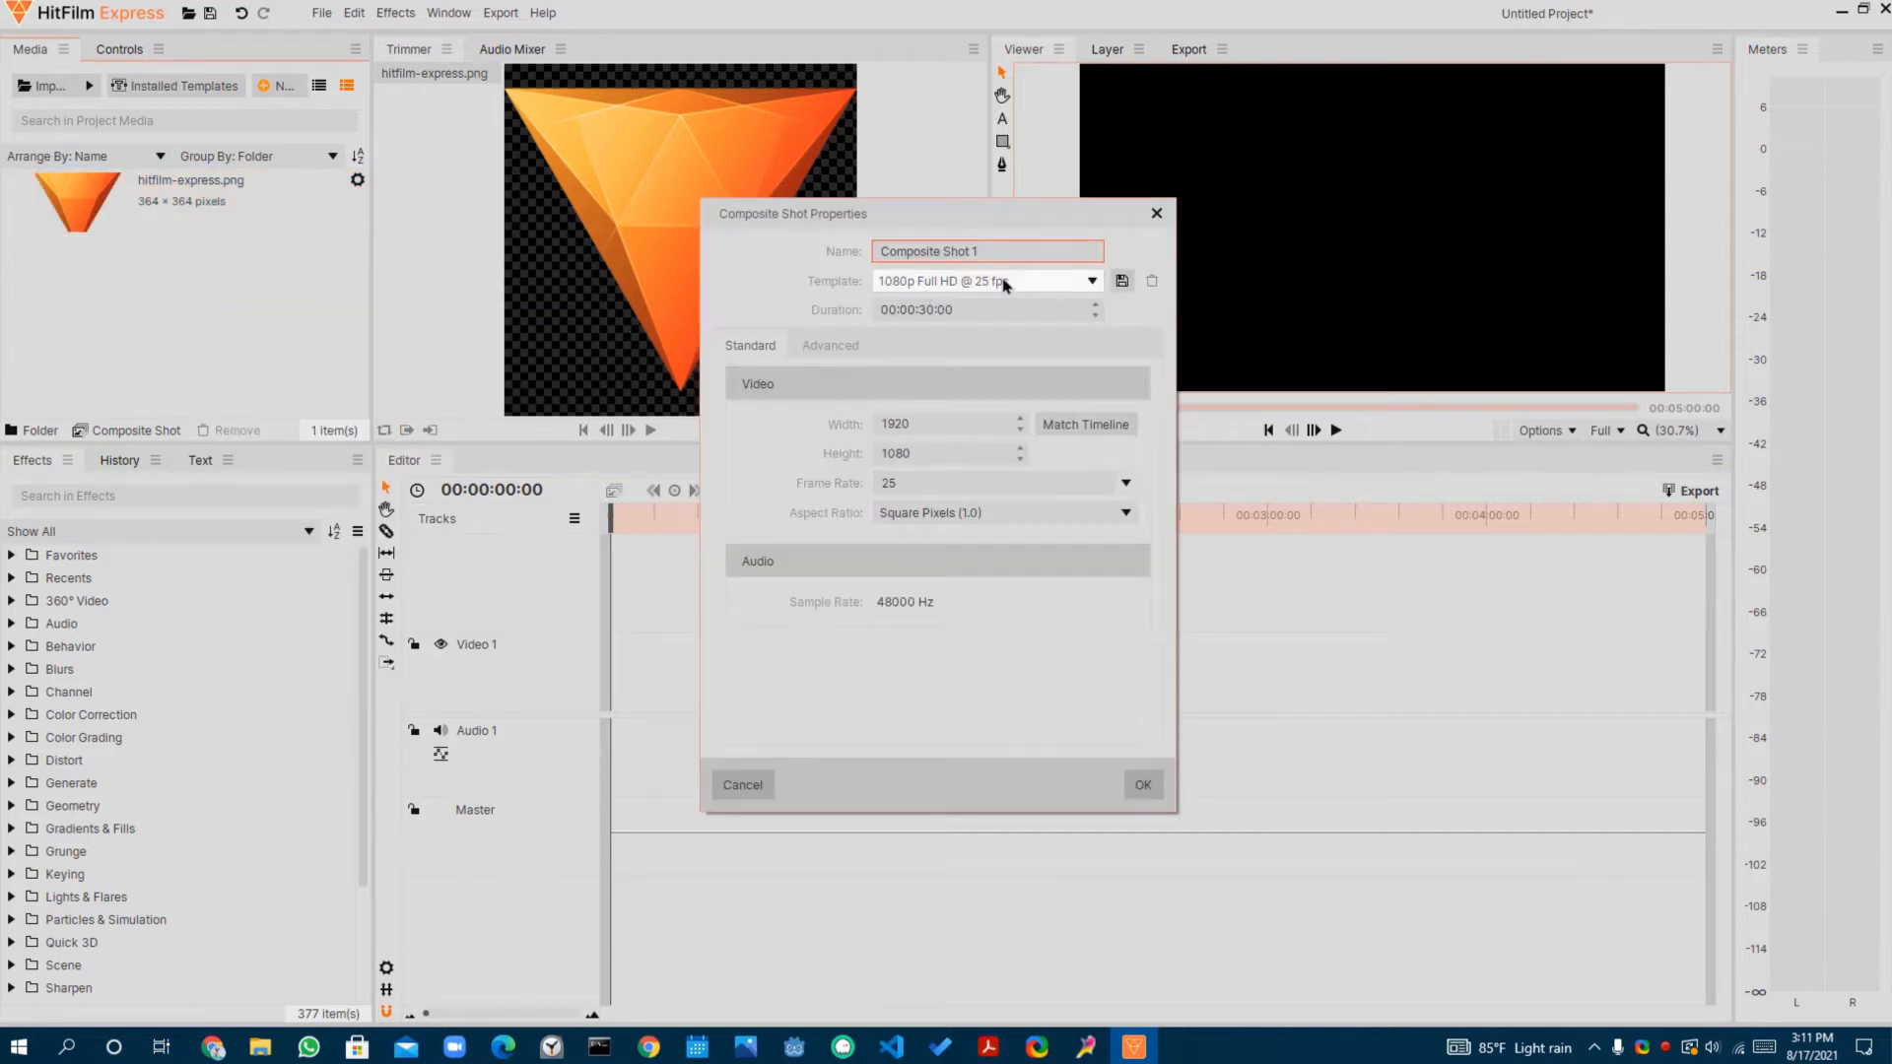
key("BackSpace")
key("BackSpace")
key("BackSpace")
key("BackSpace")
key("BackSpace")
key("BackSpace")
key("BackSpace")
key("BackSpace")
key("BackSpace")
key("BackSpace")
key("BackSpace")
key("BackSpace")
key("BackSpace")
key("BackSpace")
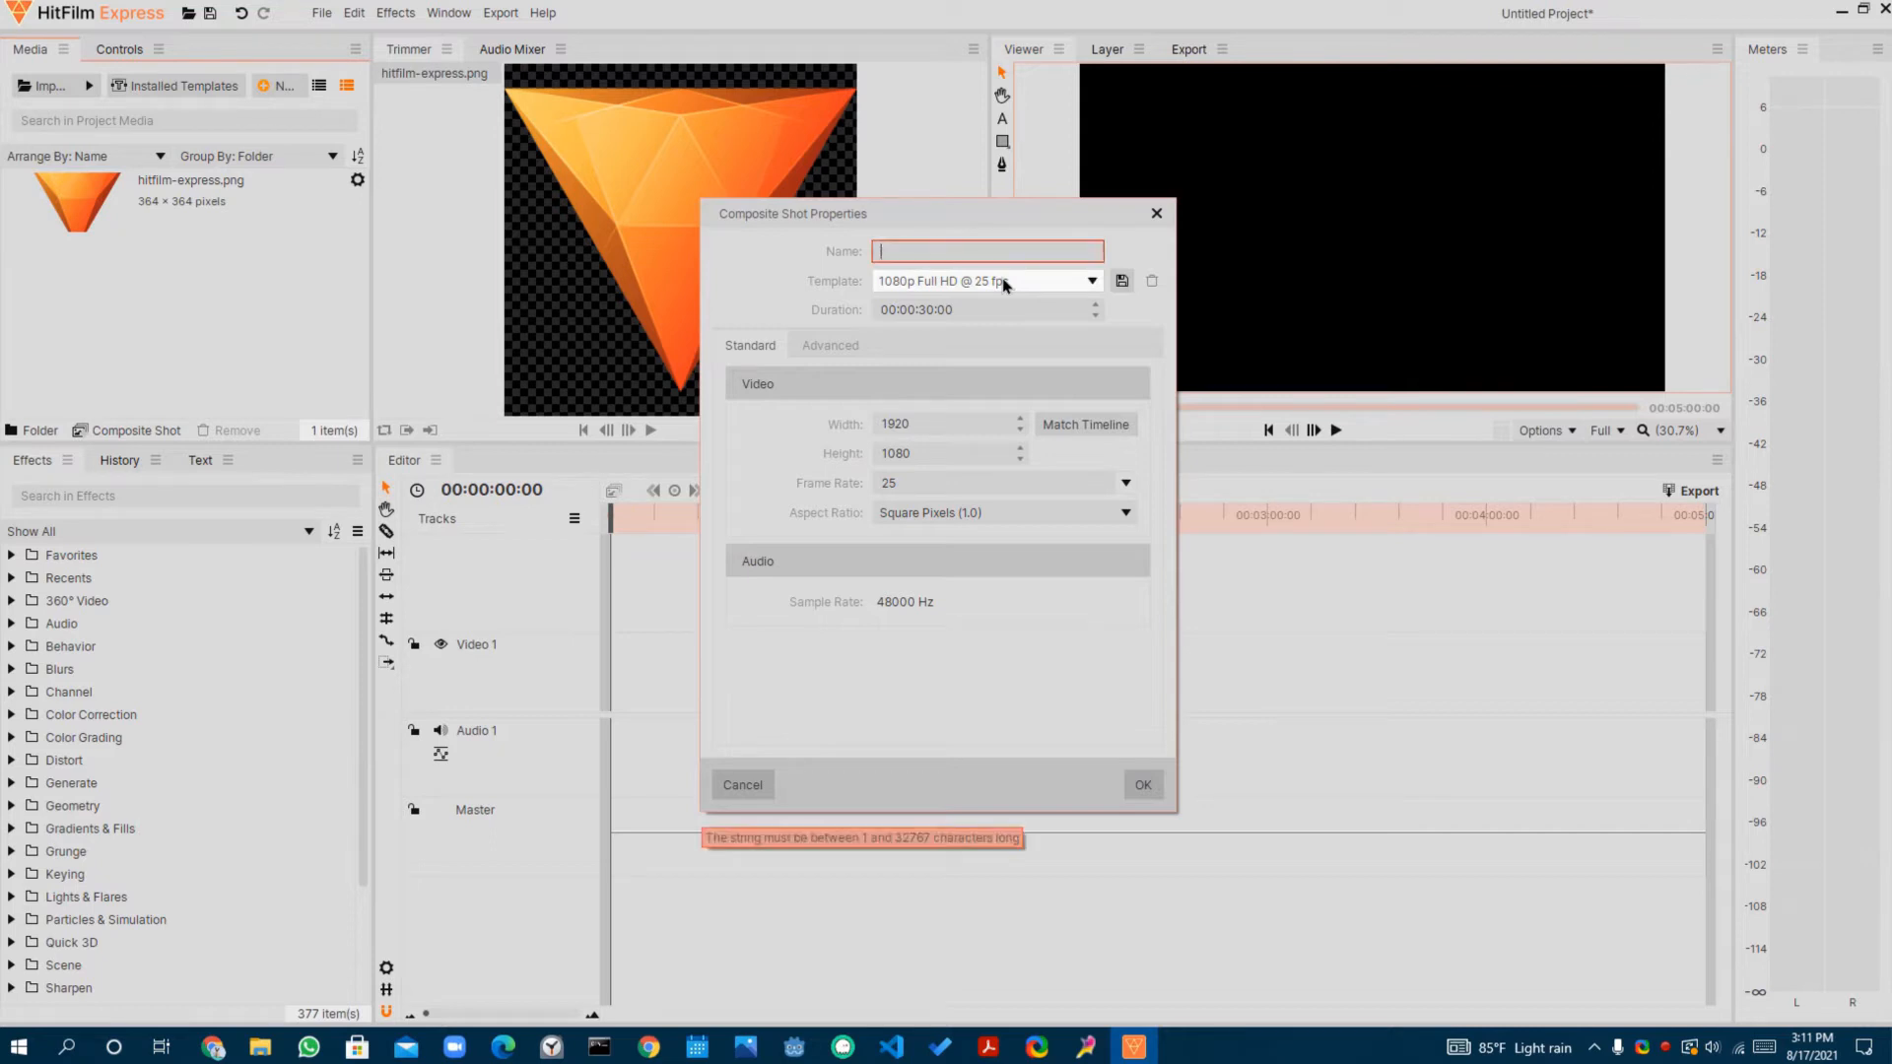
type("animation")
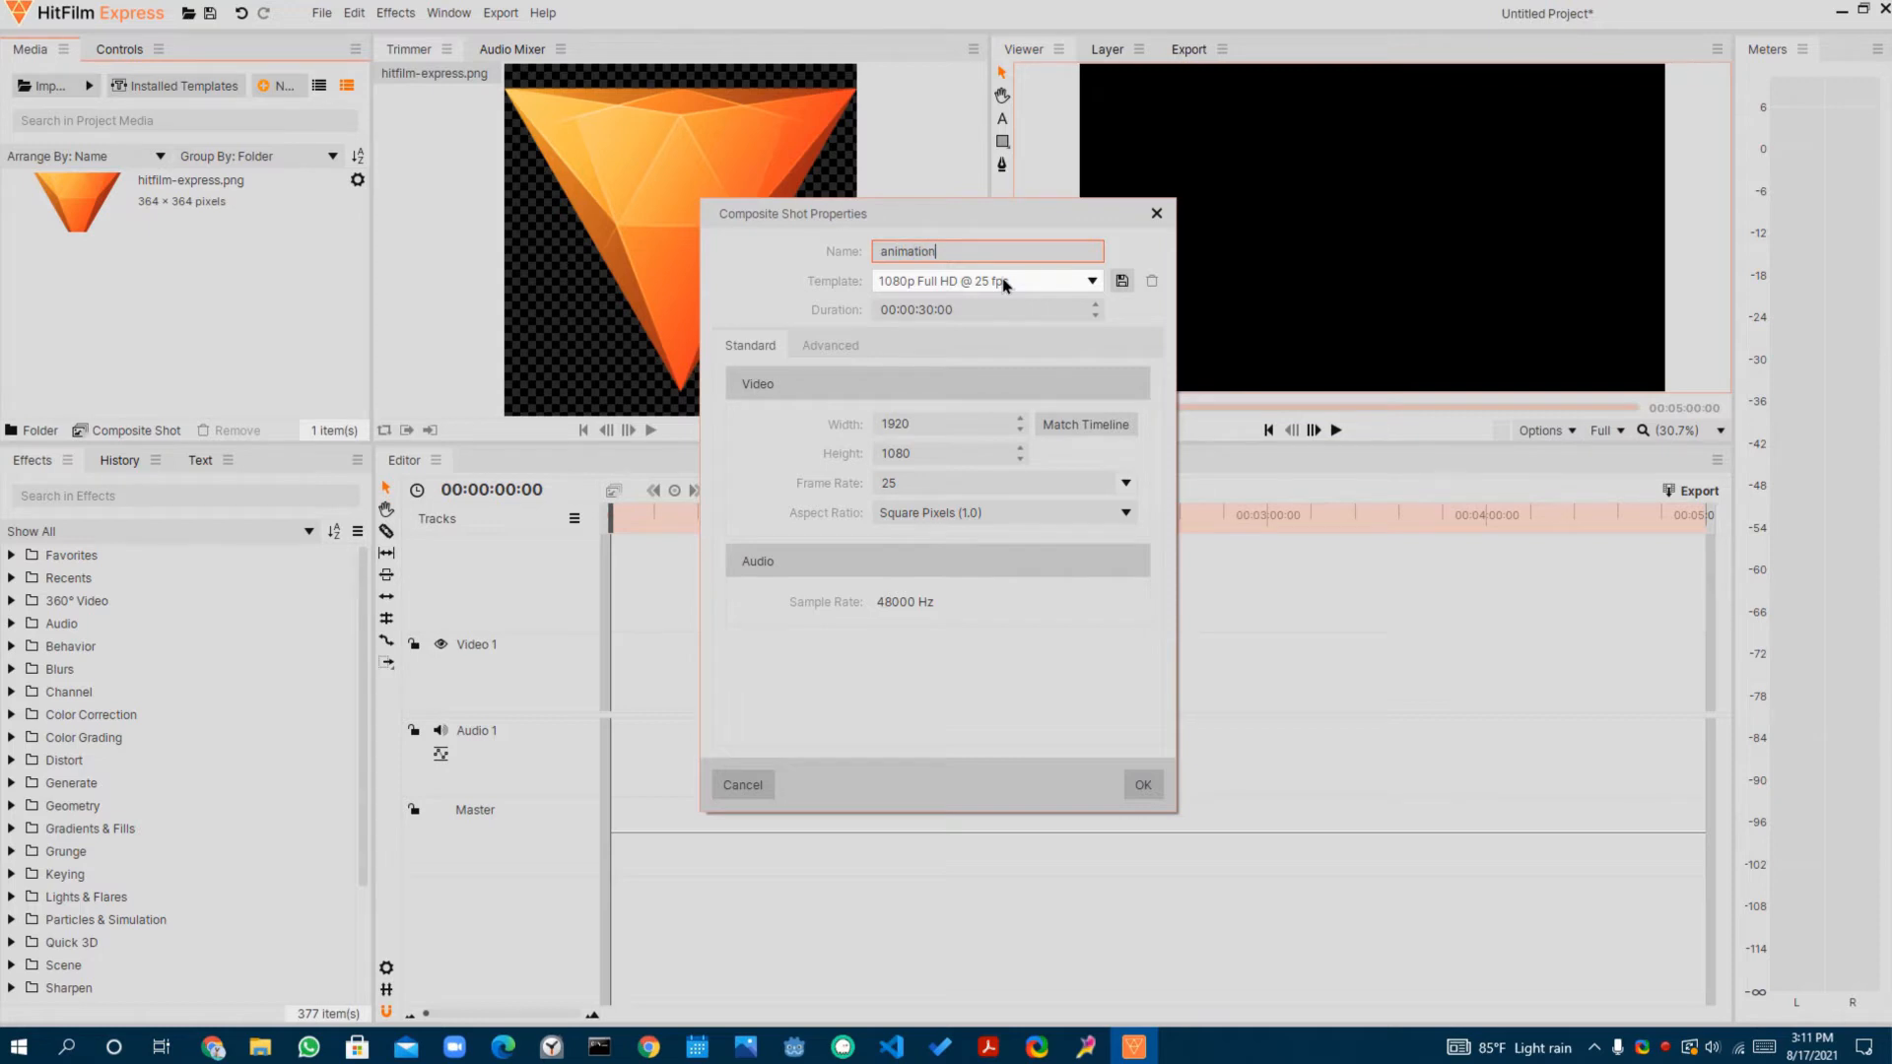
key("Return")
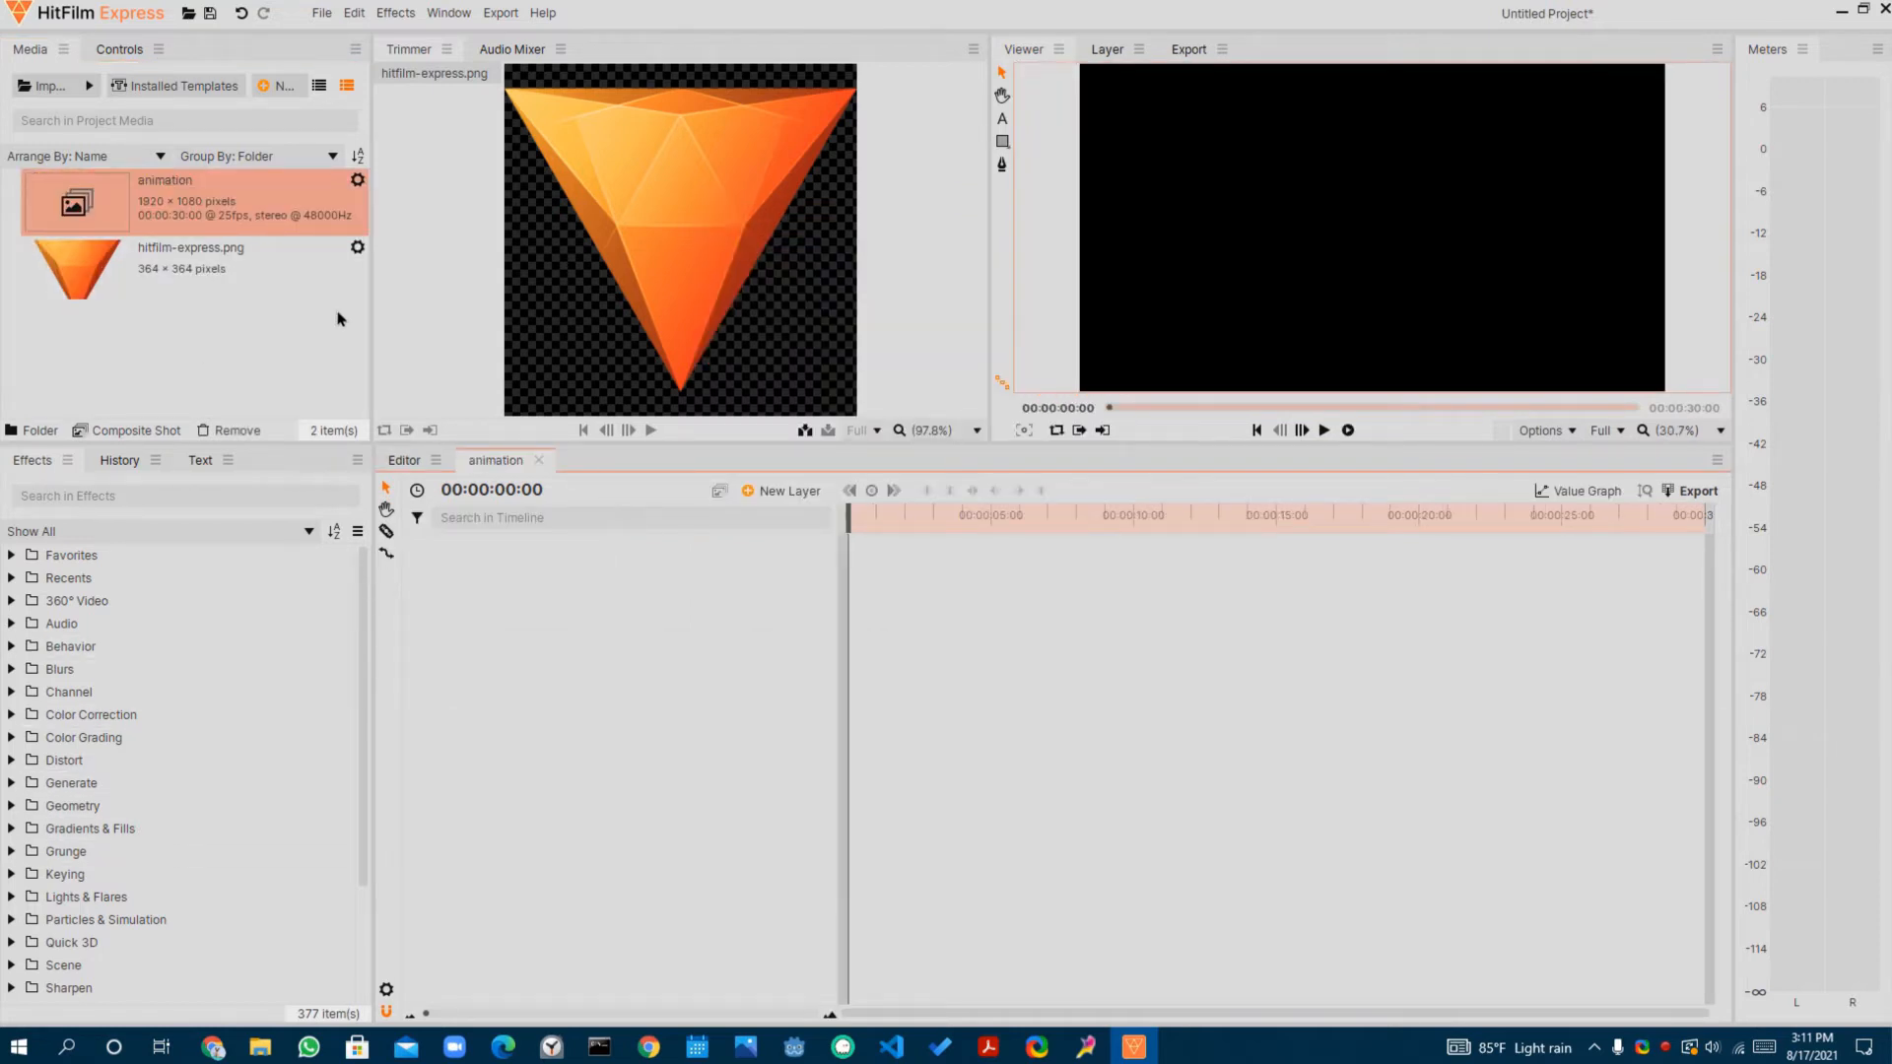
- Add hitfilm-express.png as a layer in the animation composite shot and move it to position of about -61.8, 22.7
left_click_drag(223, 254, 853, 552)
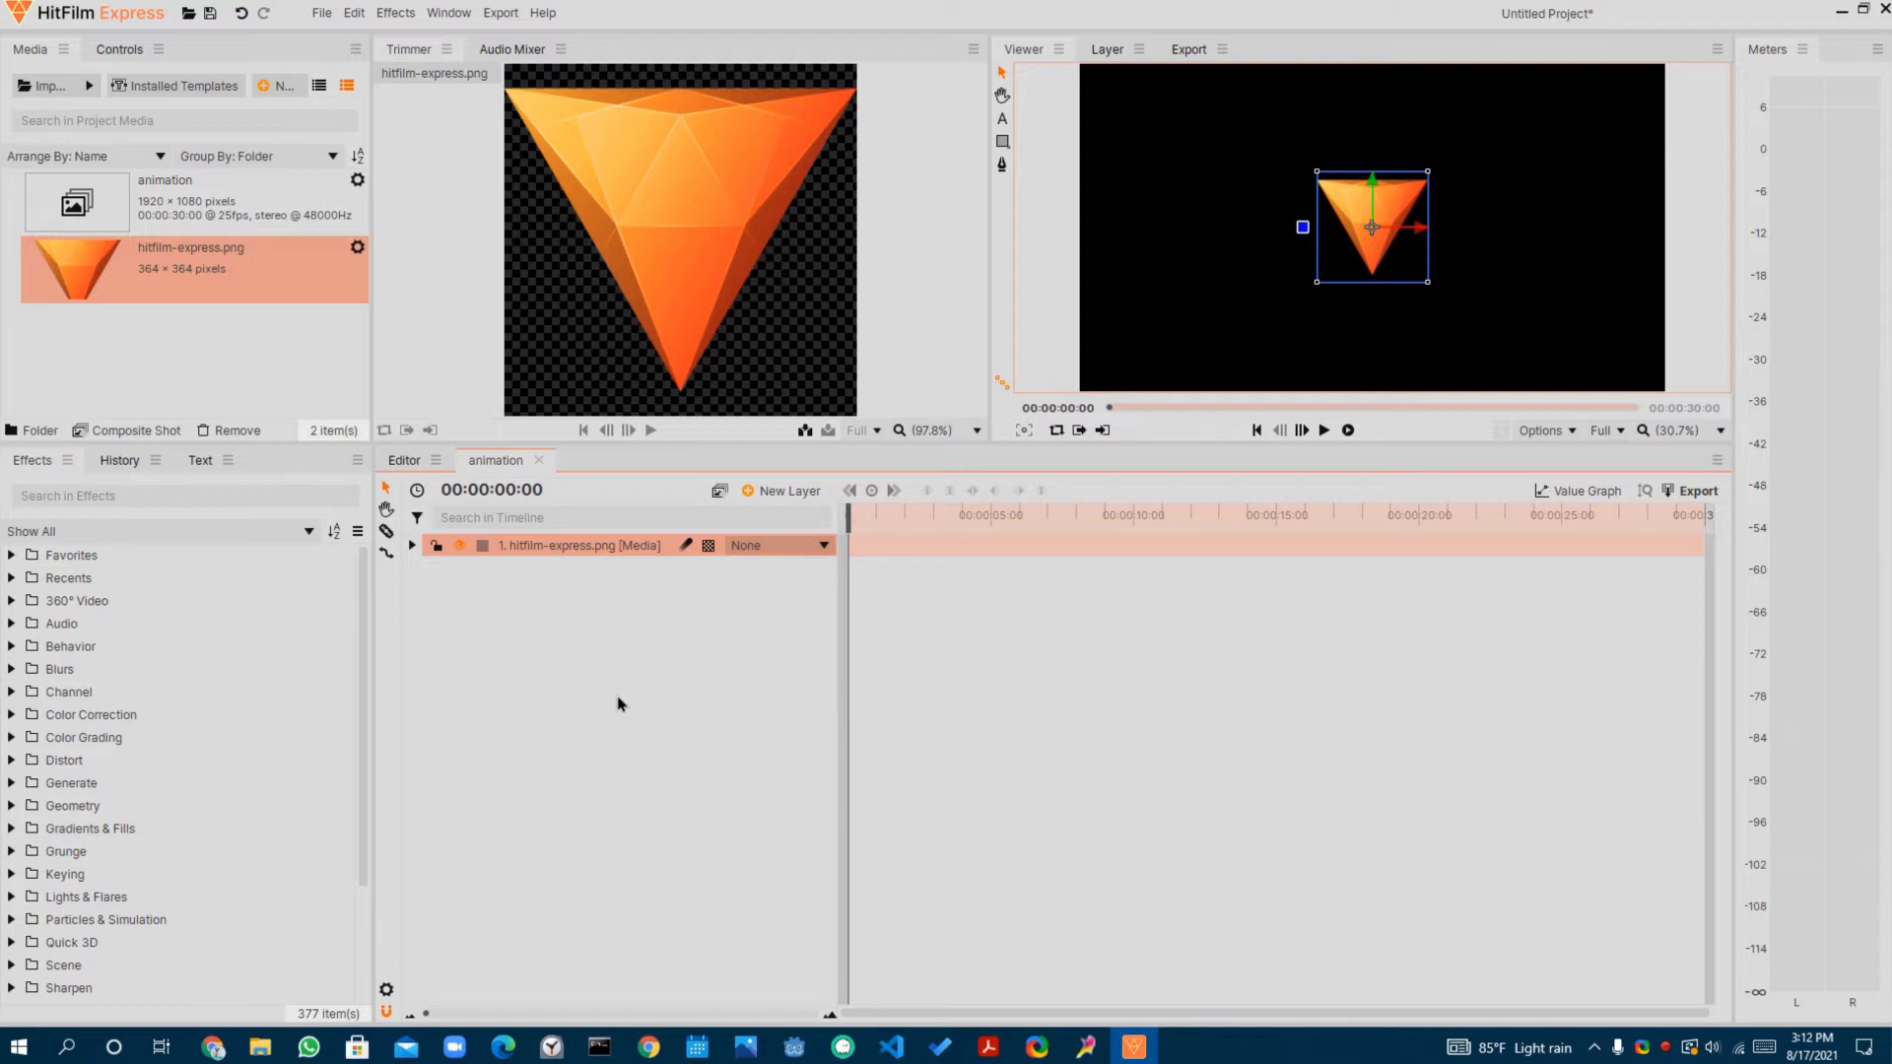
left_click(1467, 256)
mouse_move(1379, 231)
left_mouse_down()
mouse_move(1365, 259)
mouse_move(1355, 220)
left_mouse_up()
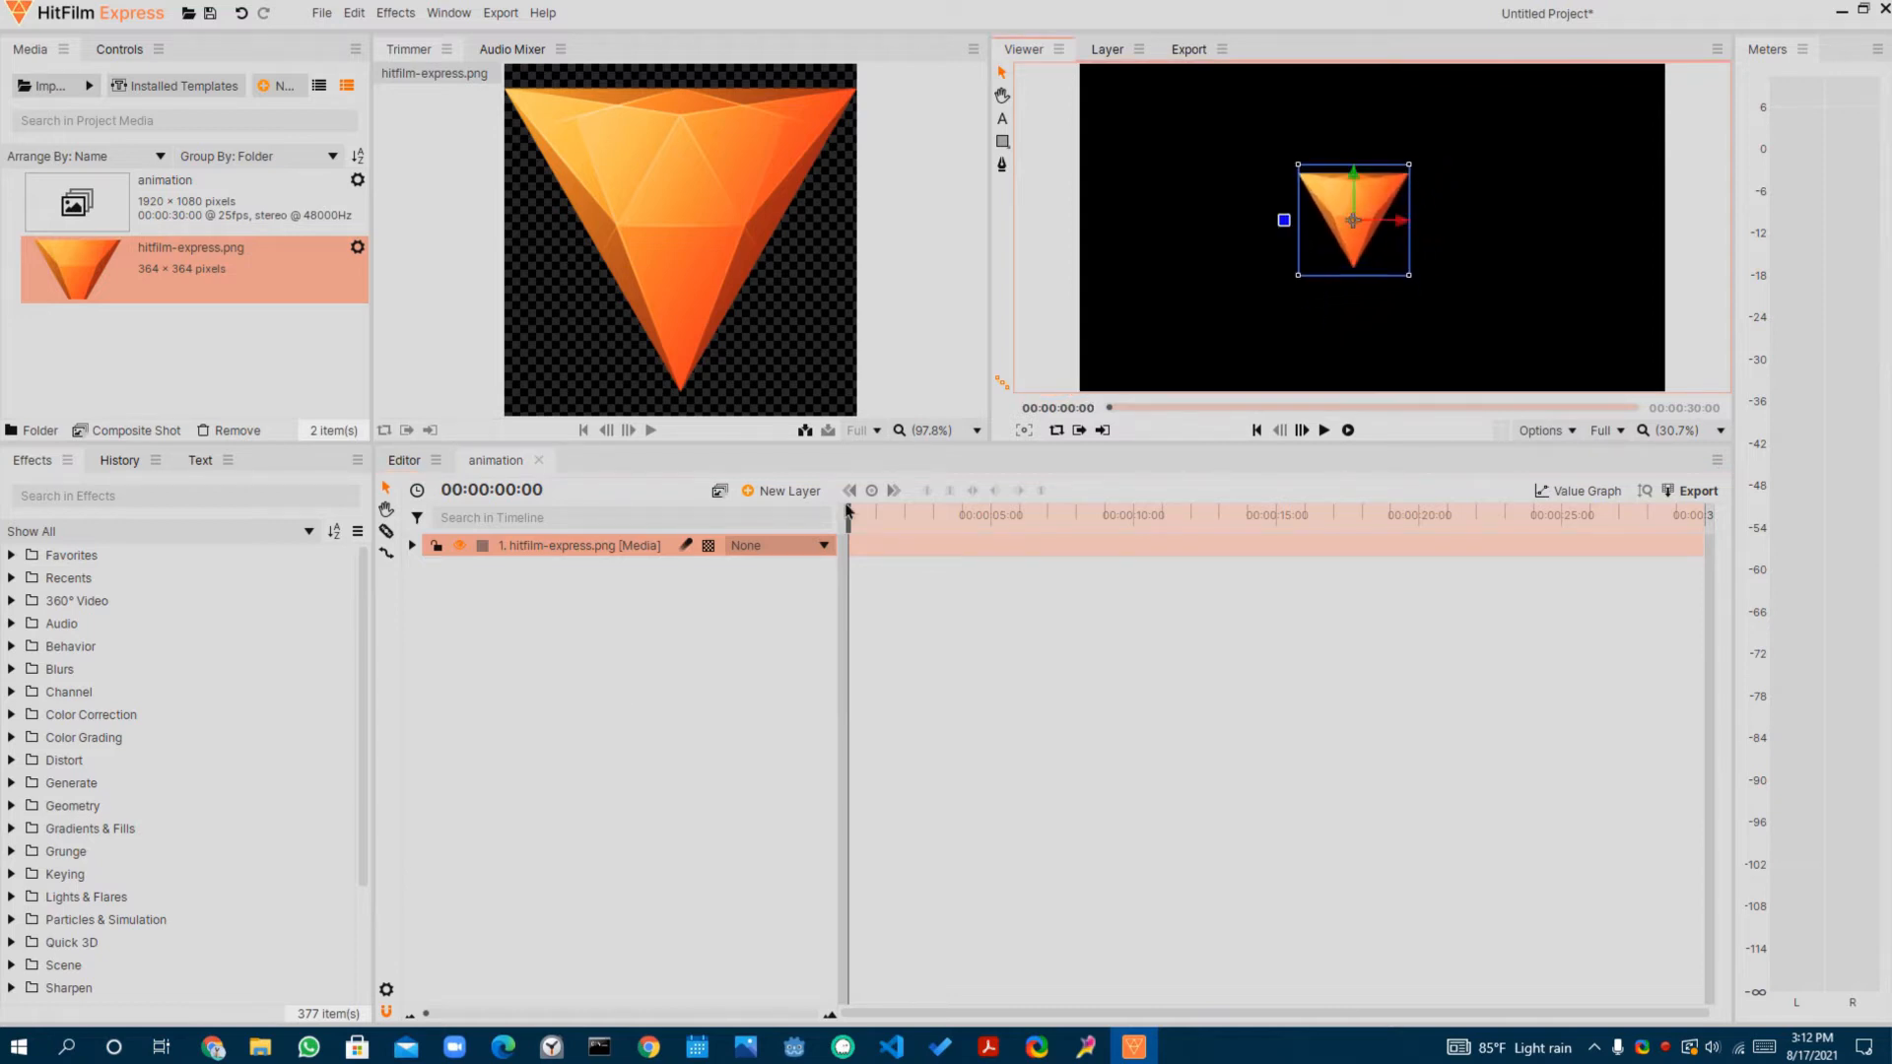
- Place the animation composite shot at the start of the Video 1 track in the editor timeline
left_click(404, 460)
left_click_drag(201, 197, 650, 670)
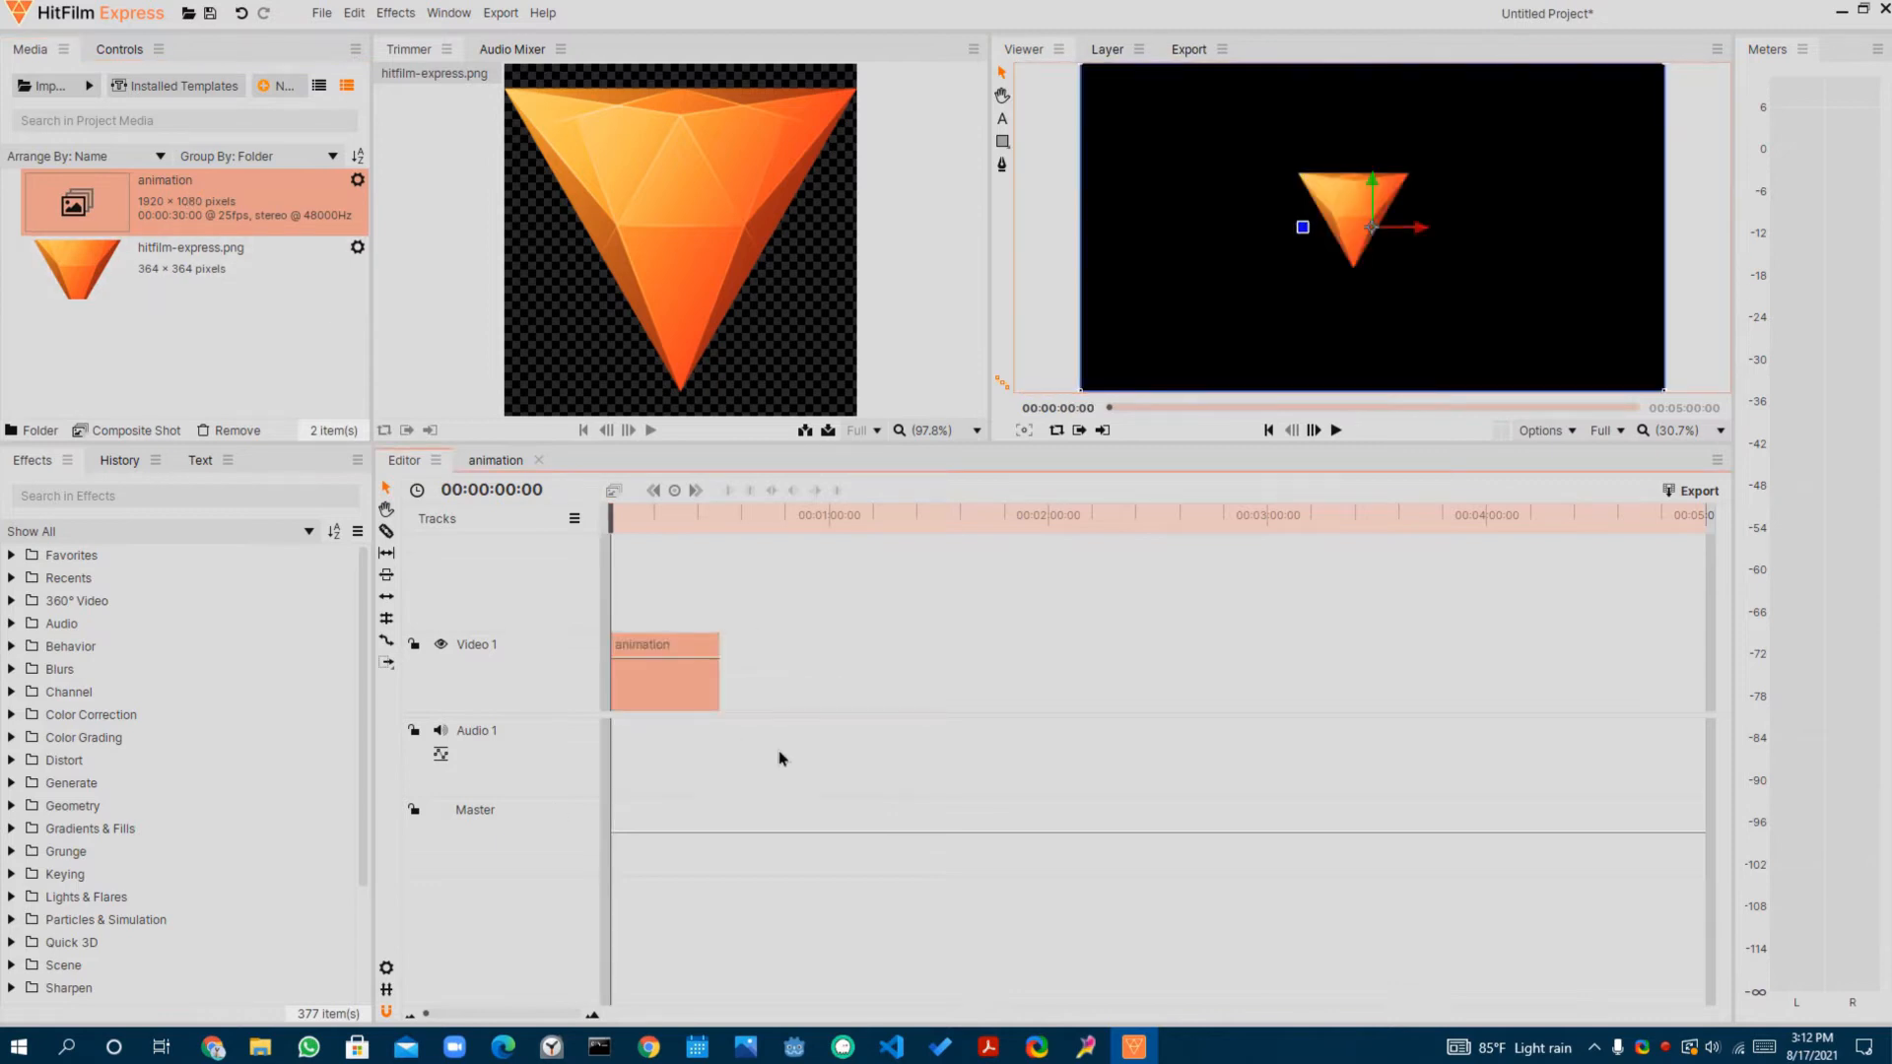
mouse_move(1350, 199)
left_mouse_down()
mouse_move(1382, 238)
mouse_move(1368, 202)
mouse_move(1353, 209)
left_mouse_up()
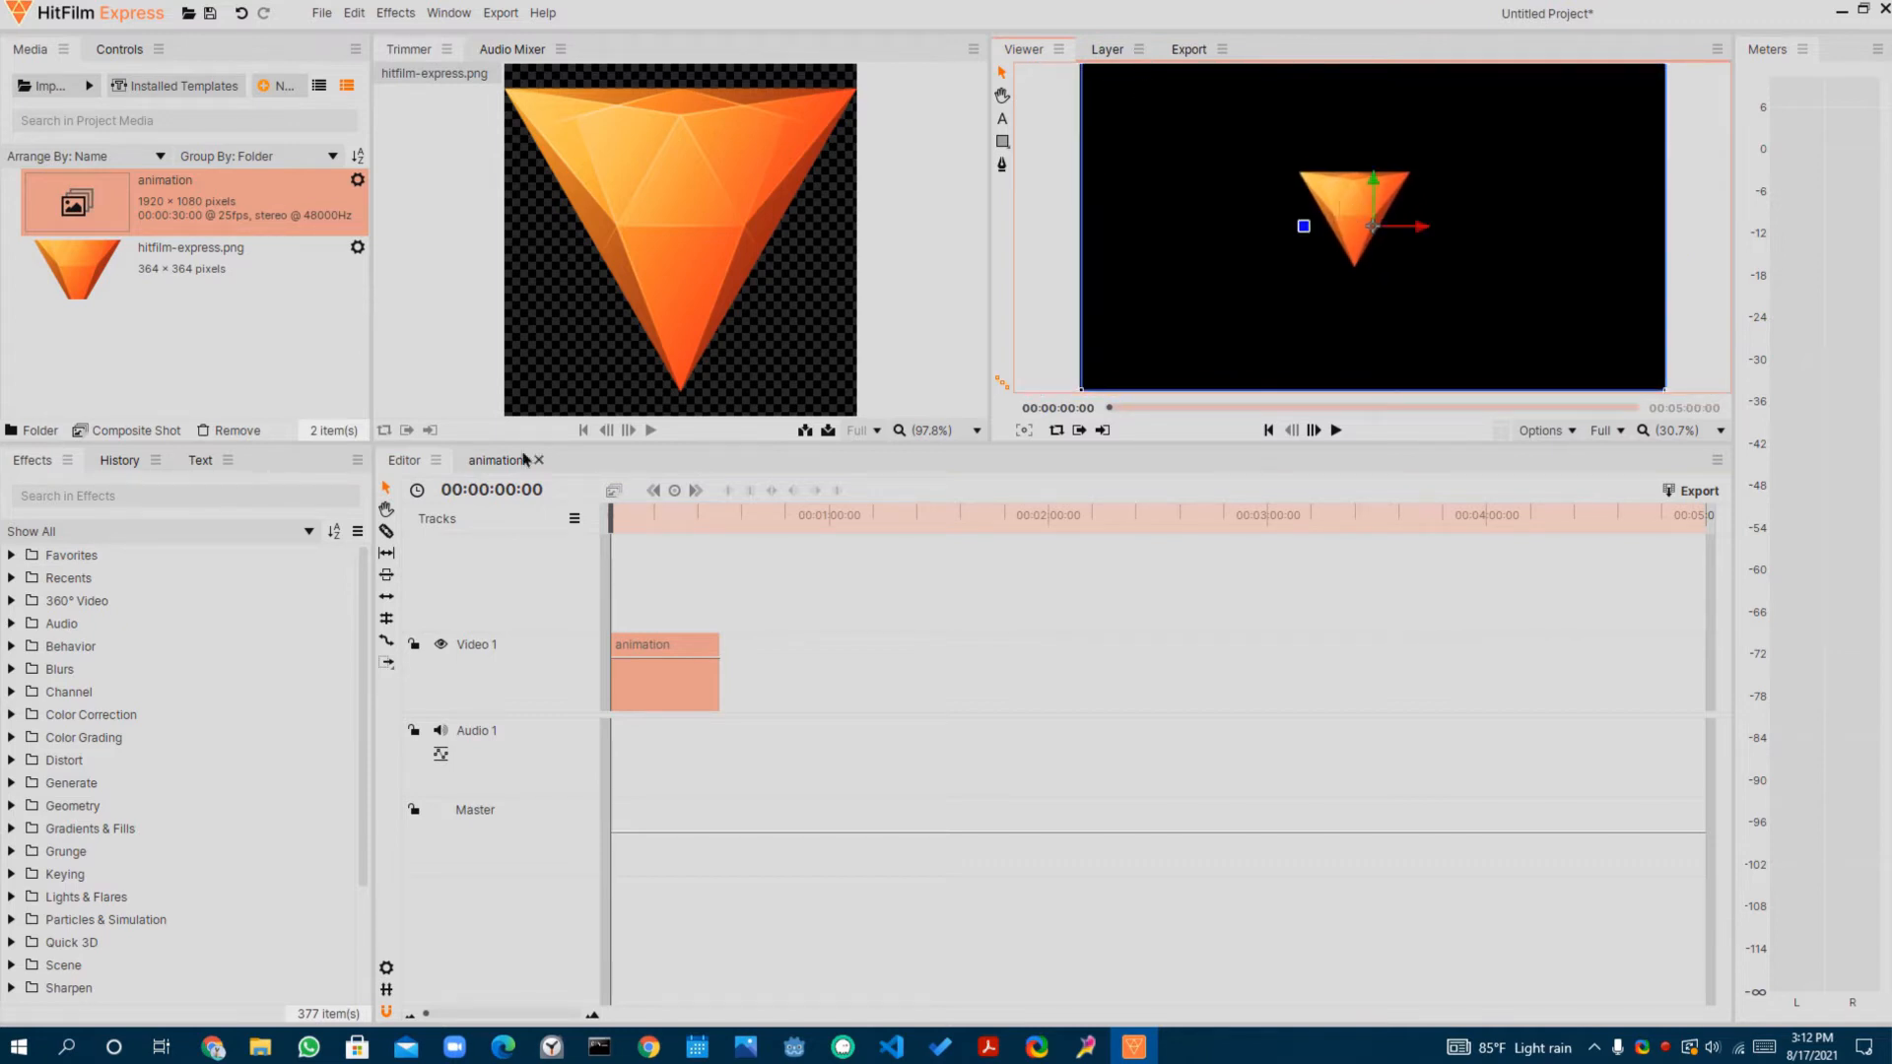
- Open the animation clip's composite shot and expand the Transform properties of the hitfilm-express.png layer
double_click(641, 678)
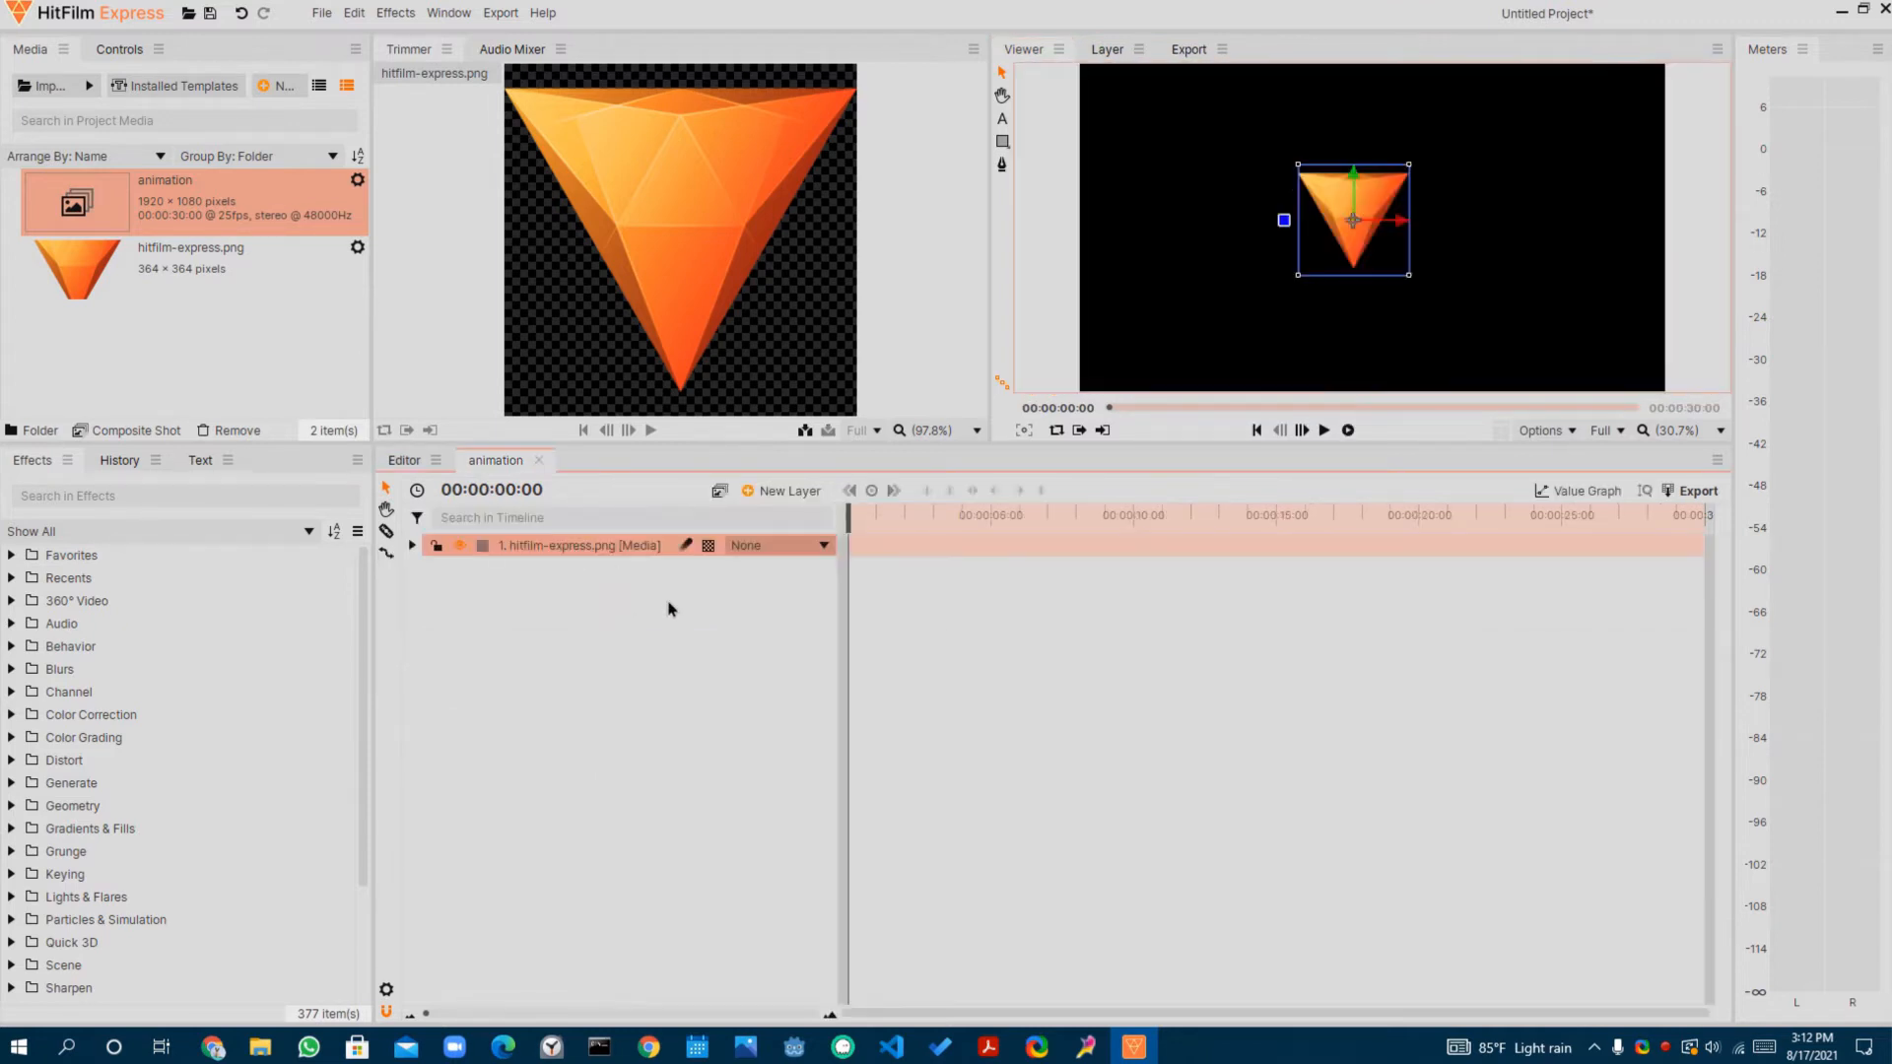
left_click(412, 545)
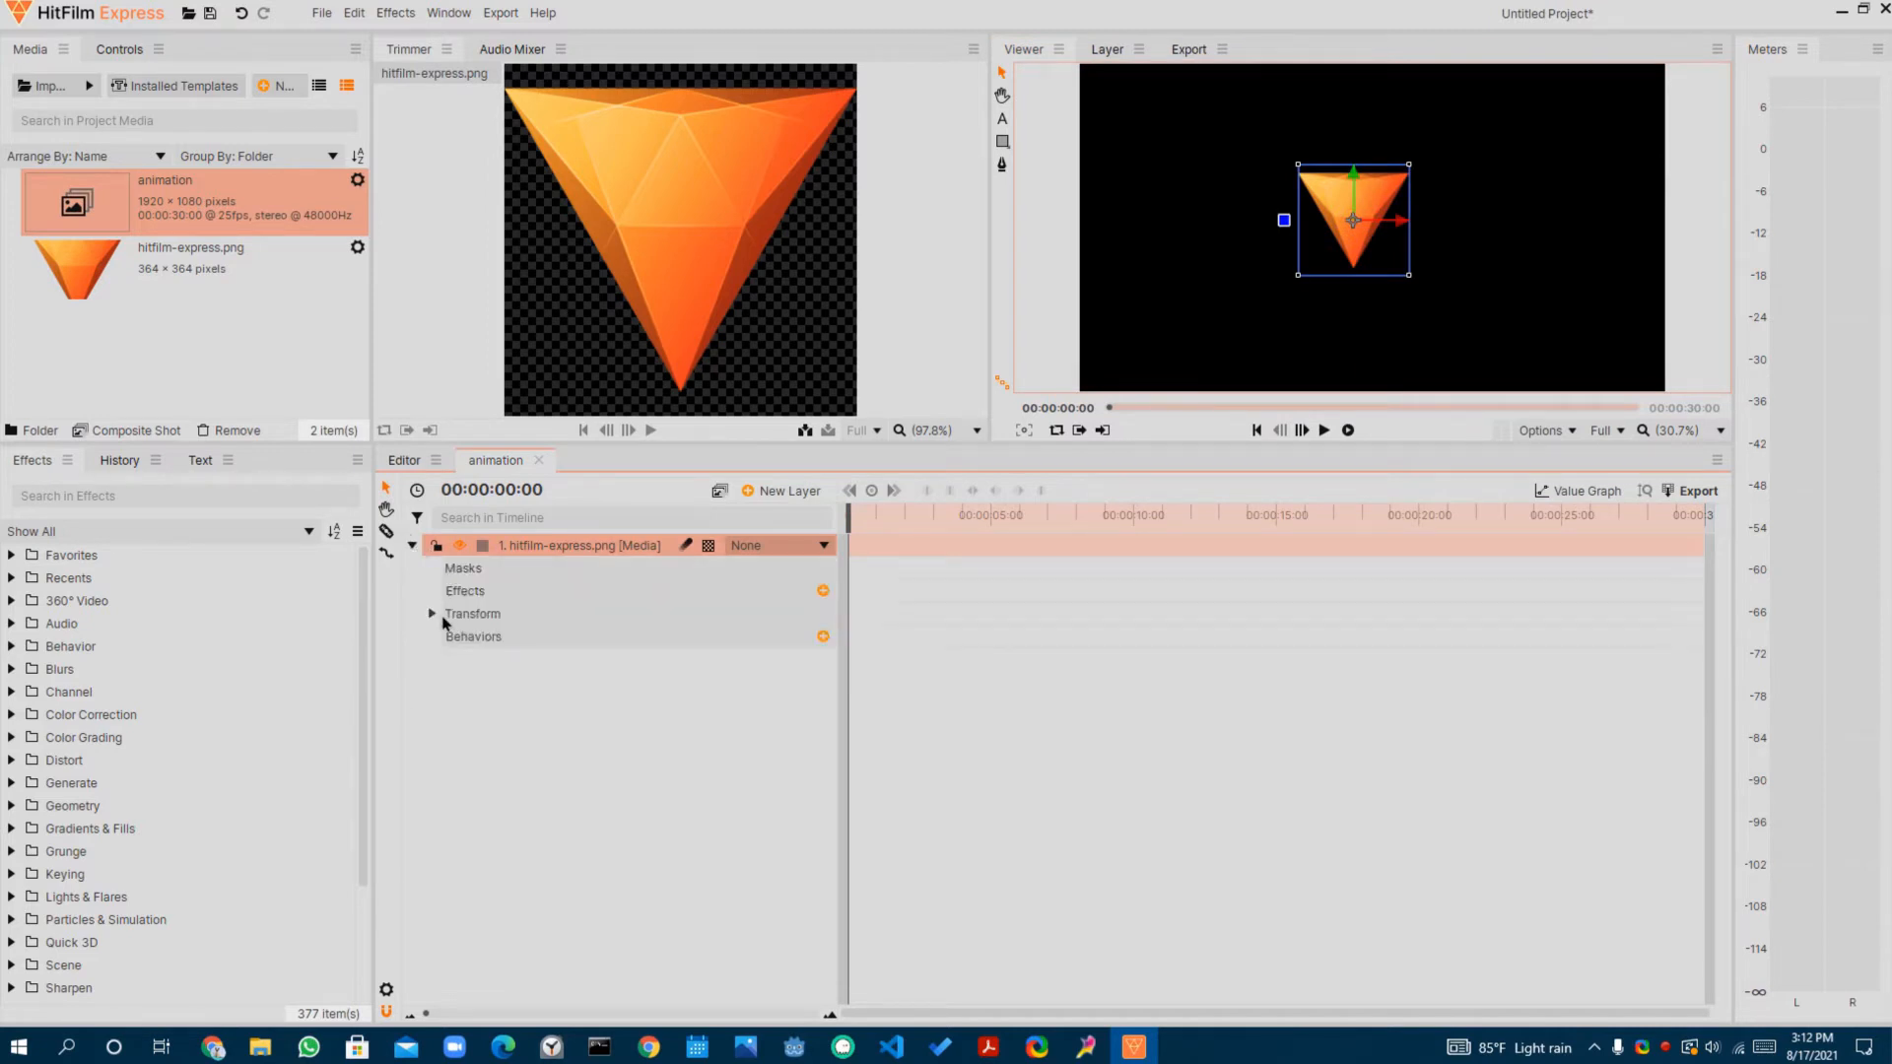
left_click(433, 614)
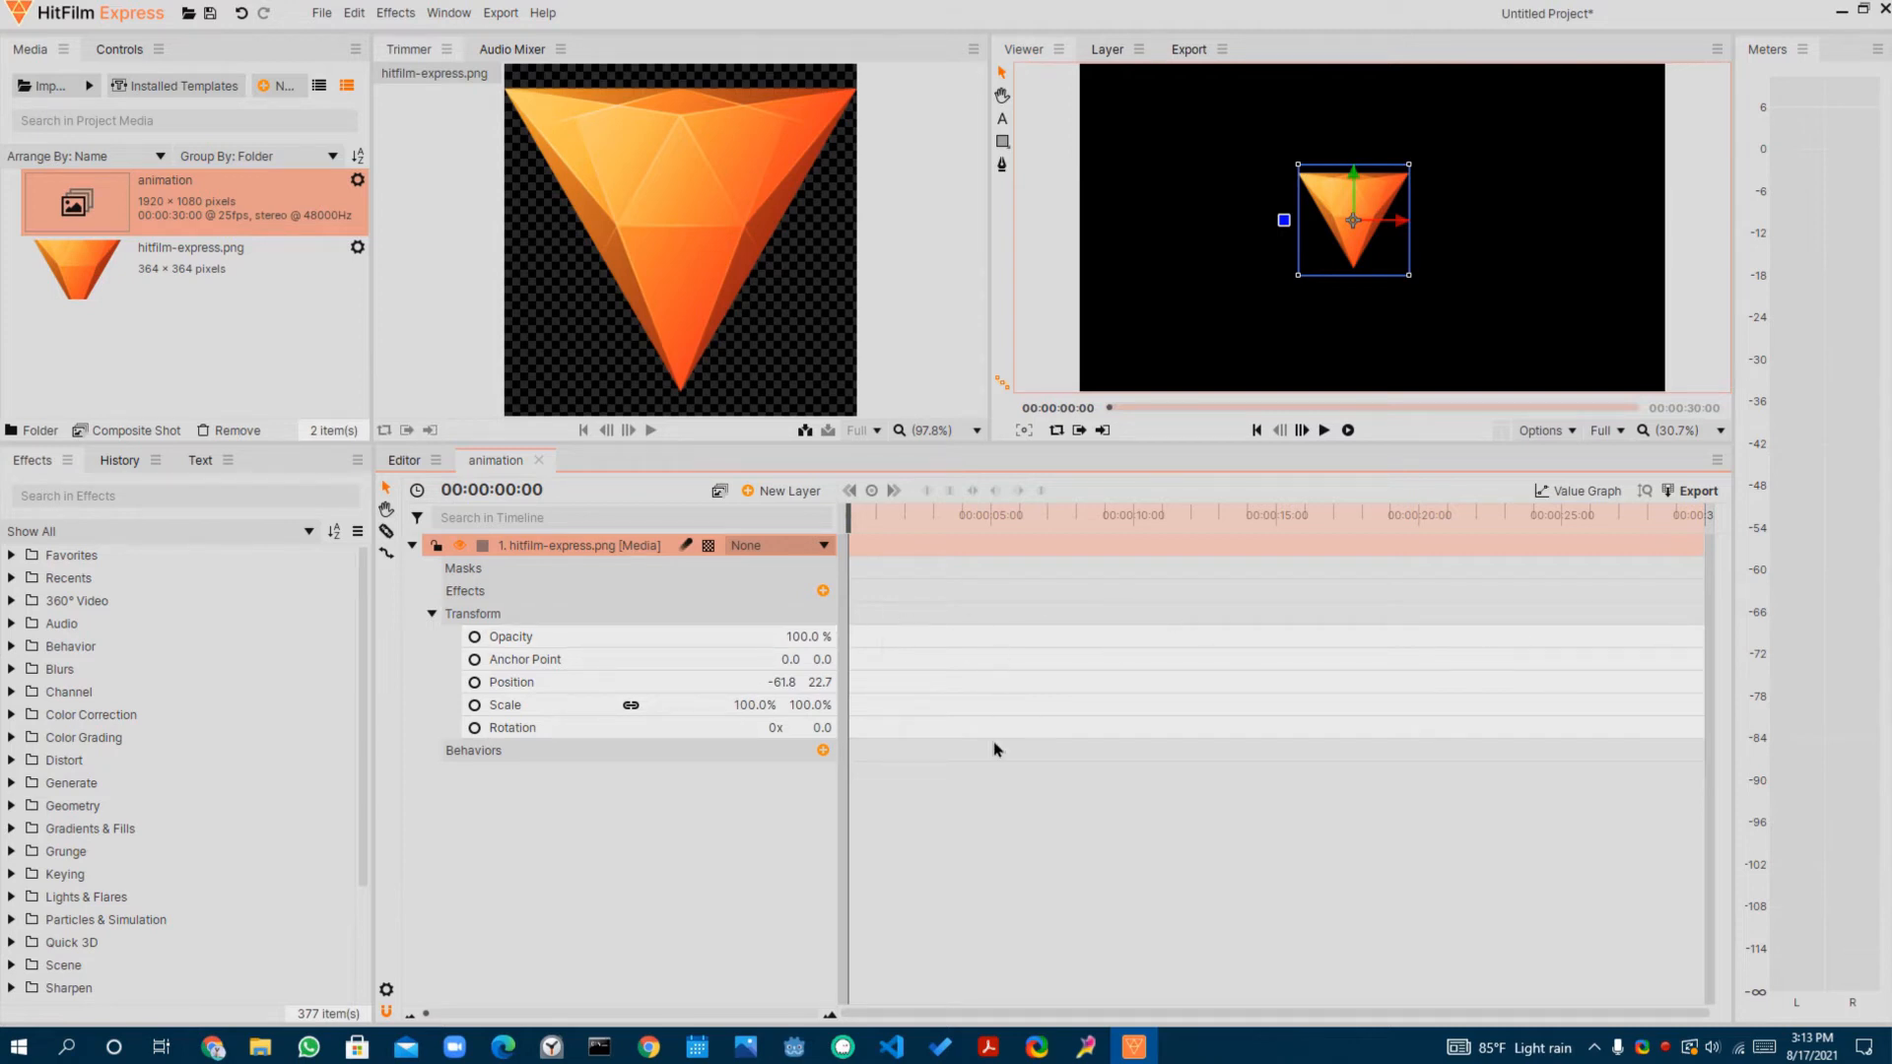
- Rotate the logo layer to about 0.2° and enable Rotation keyframing at 00:00:00:00
left_click_drag(880, 512, 832, 603)
mouse_move(1284, 220)
left_mouse_down()
mouse_move(1335, 172)
mouse_move(1290, 202)
mouse_move(1399, 170)
mouse_move(1315, 160)
mouse_move(1257, 232)
left_mouse_up()
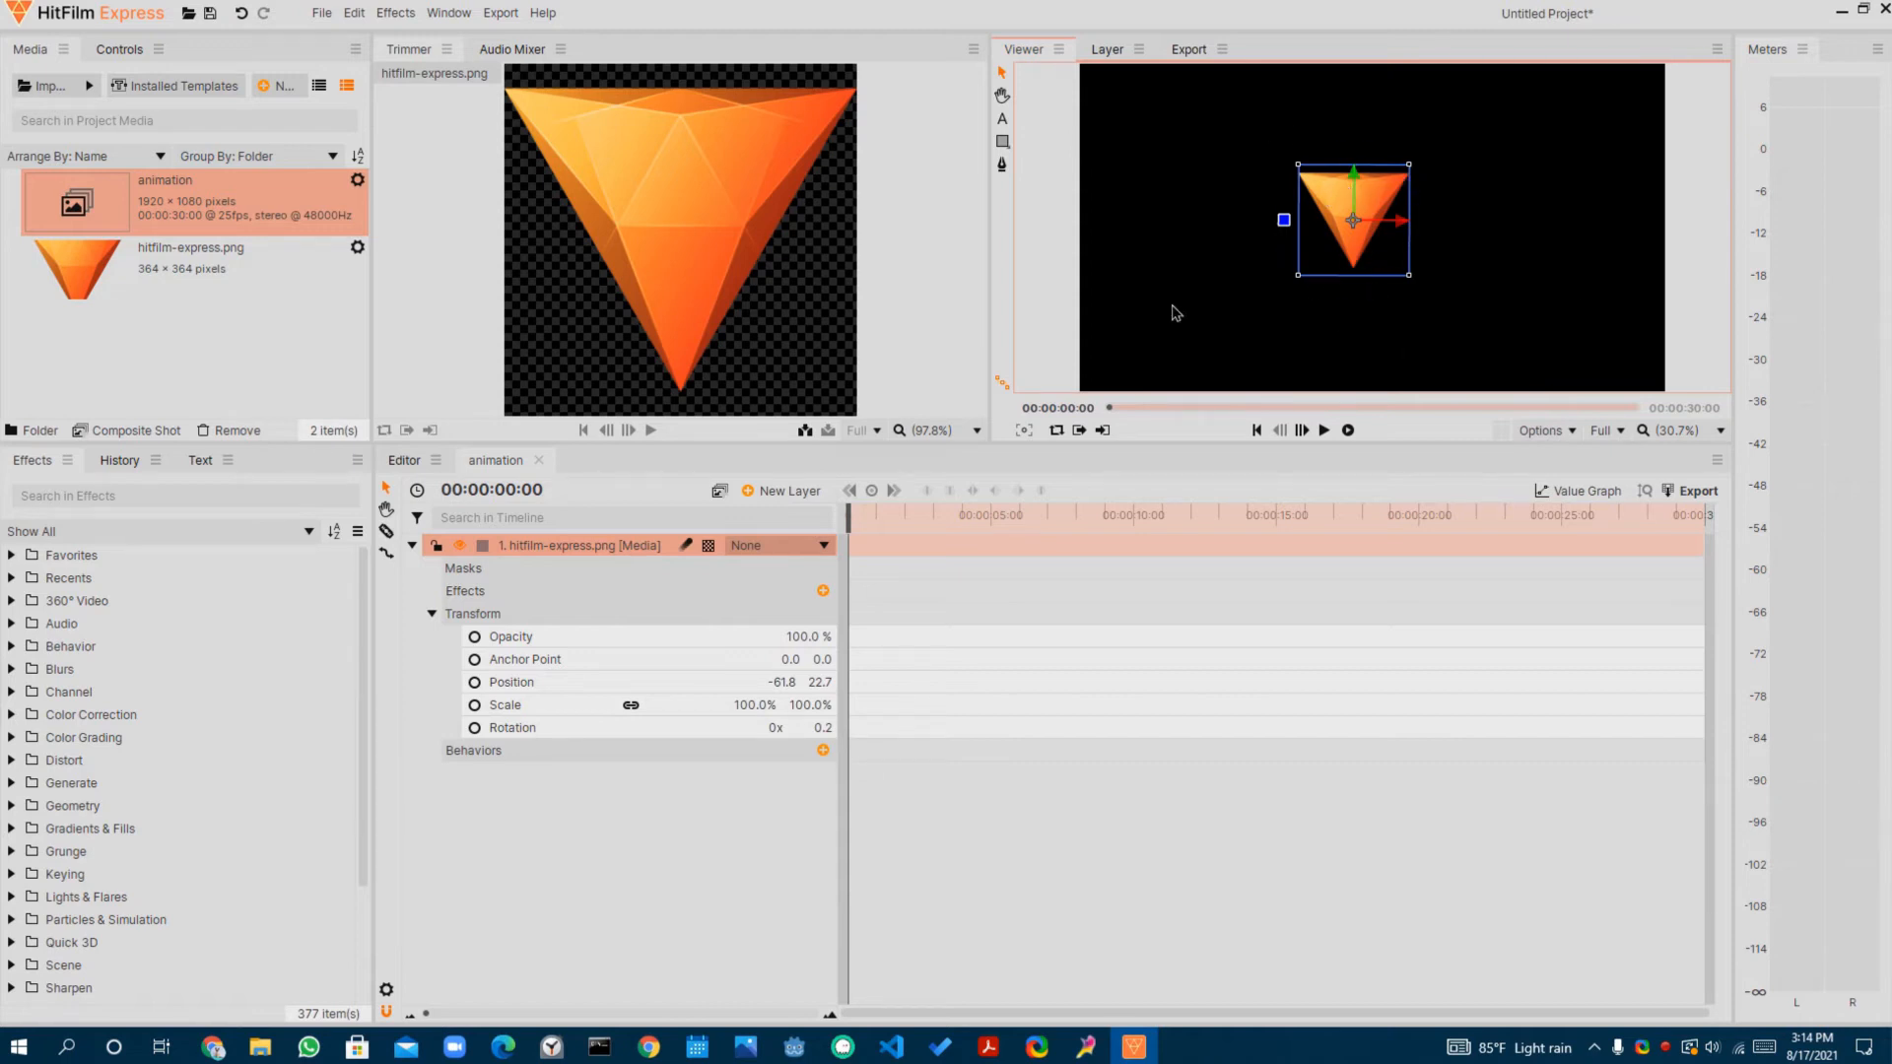
left_click(475, 729)
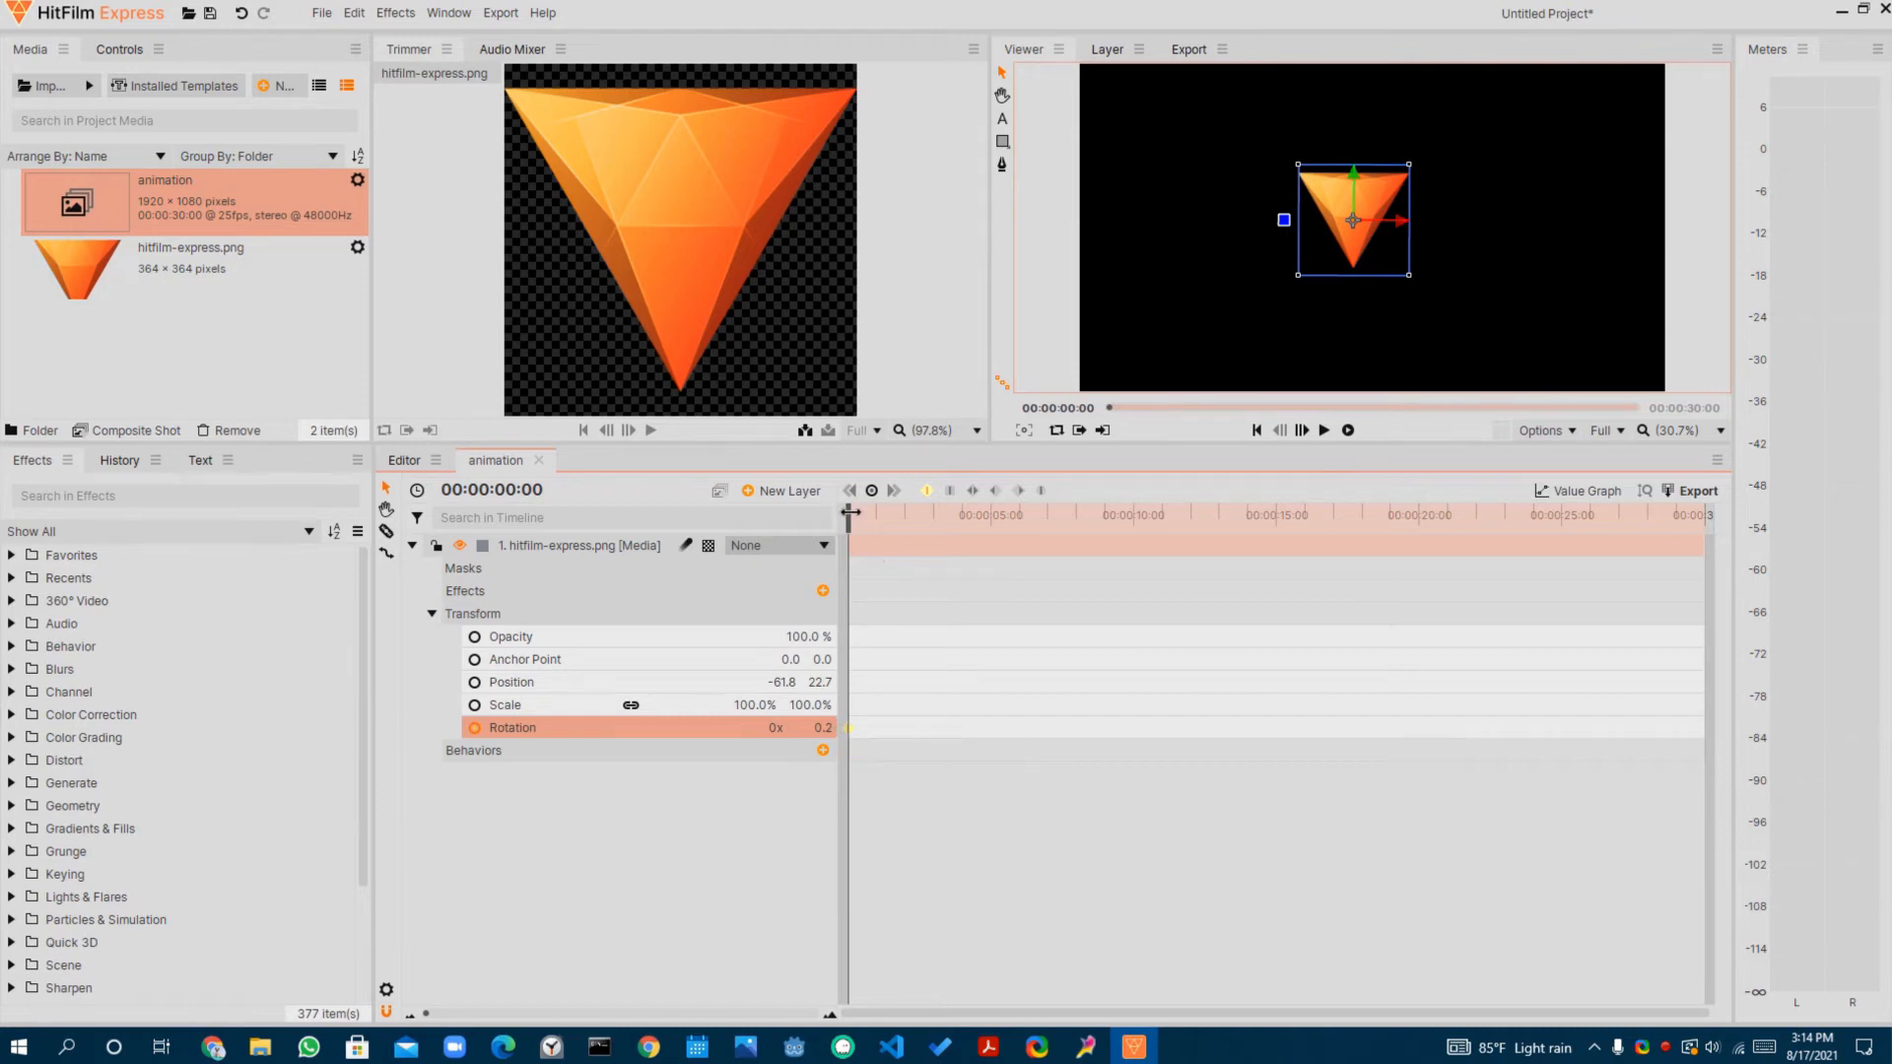
- Add a second Rotation keyframe at 00:00:24:09 by rotating the logo layer to about 147.9°
left_click_drag(849, 511, 1568, 521)
left_click_drag(1703, 516, 1683, 554)
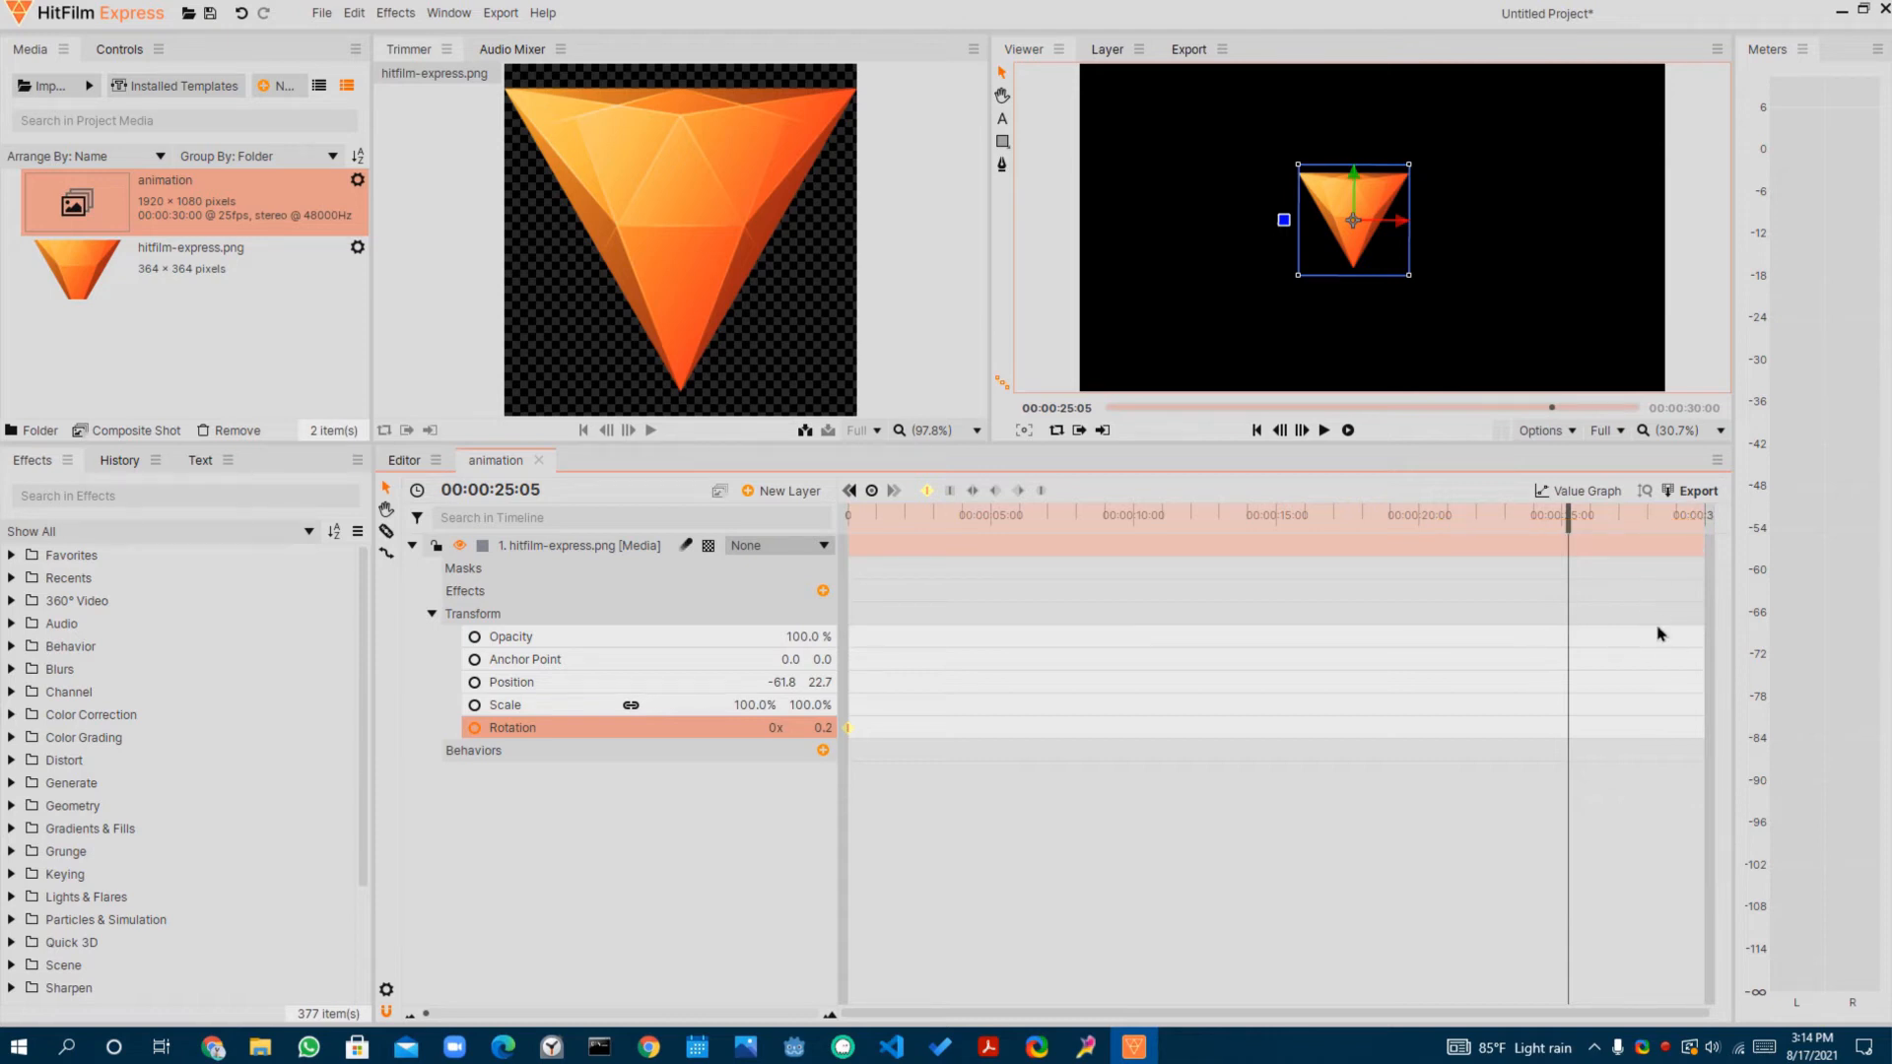
left_click_drag(1568, 524, 1571, 523)
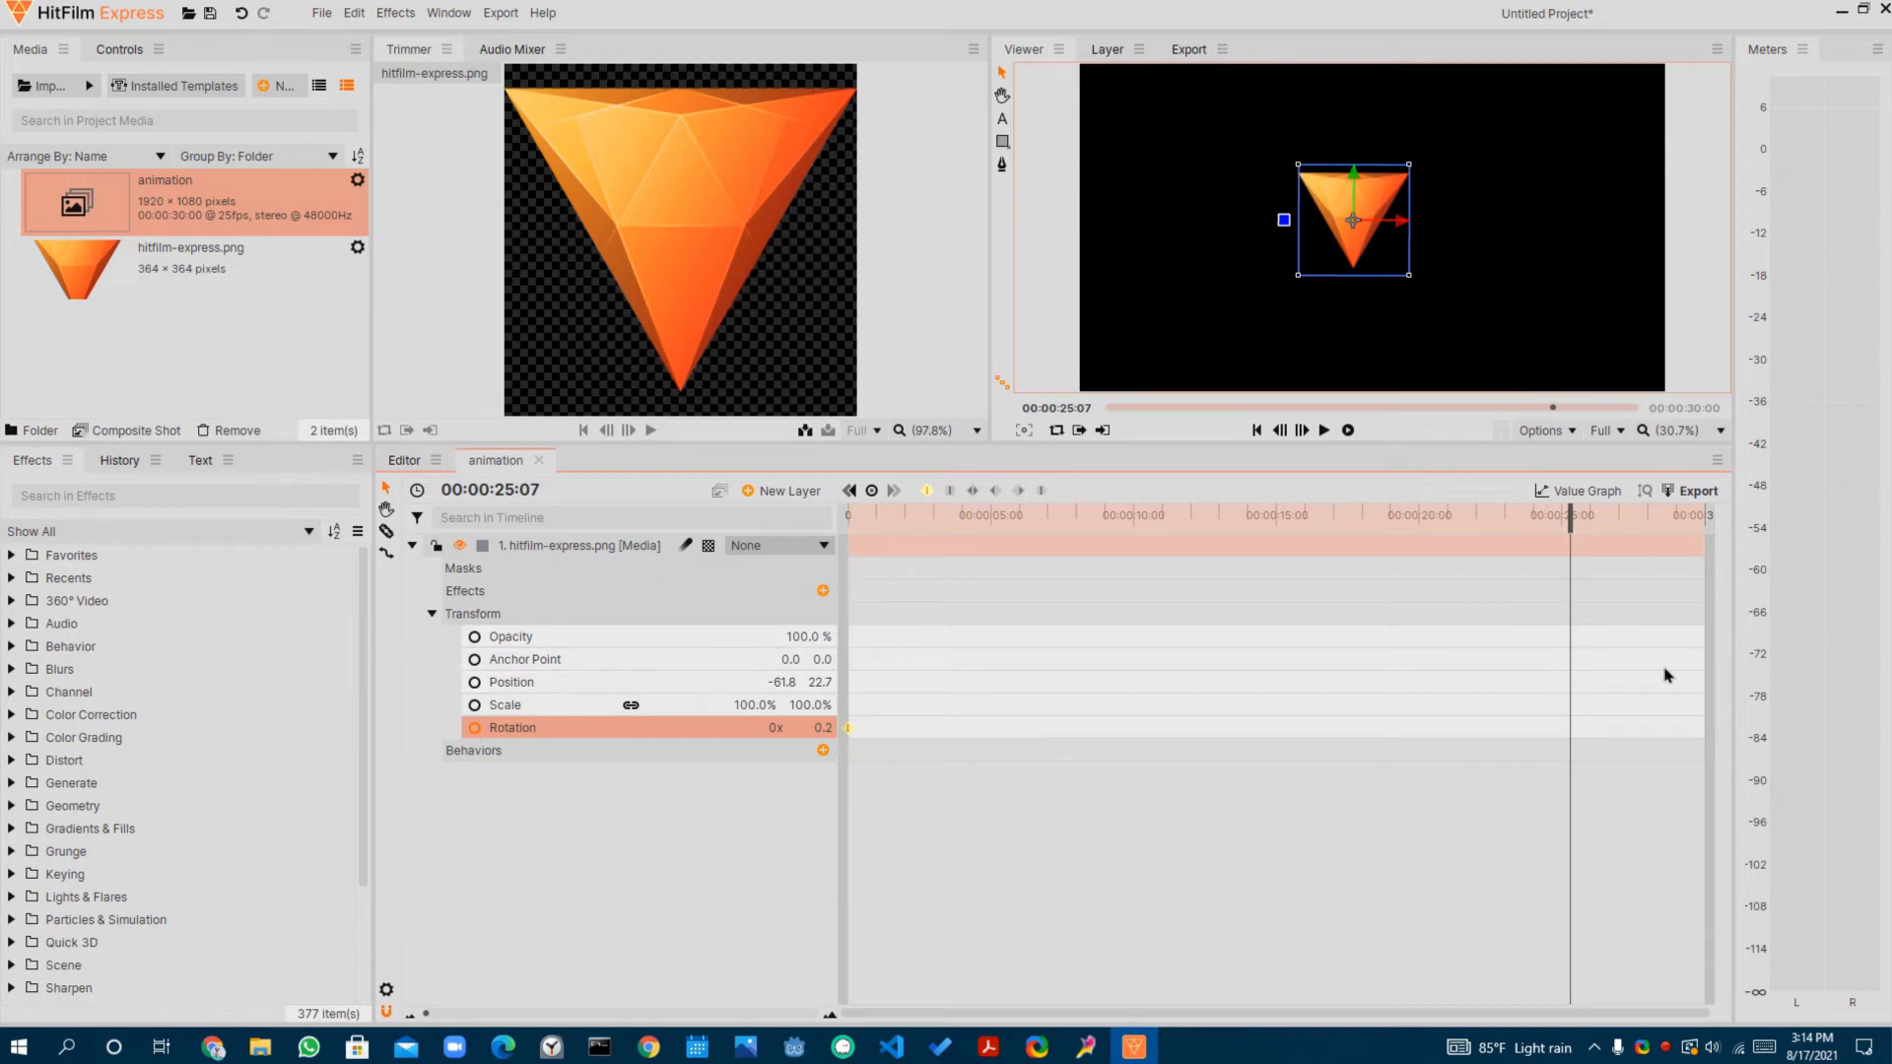
left_click_drag(1284, 235, 1445, 283)
mouse_move(1569, 513)
left_mouse_down()
mouse_move(814, 498)
mouse_move(1281, 522)
mouse_move(1066, 530)
mouse_move(1360, 553)
mouse_move(1512, 541)
mouse_move(1326, 553)
mouse_move(1601, 554)
mouse_move(1513, 557)
mouse_move(1541, 519)
left_mouse_up()
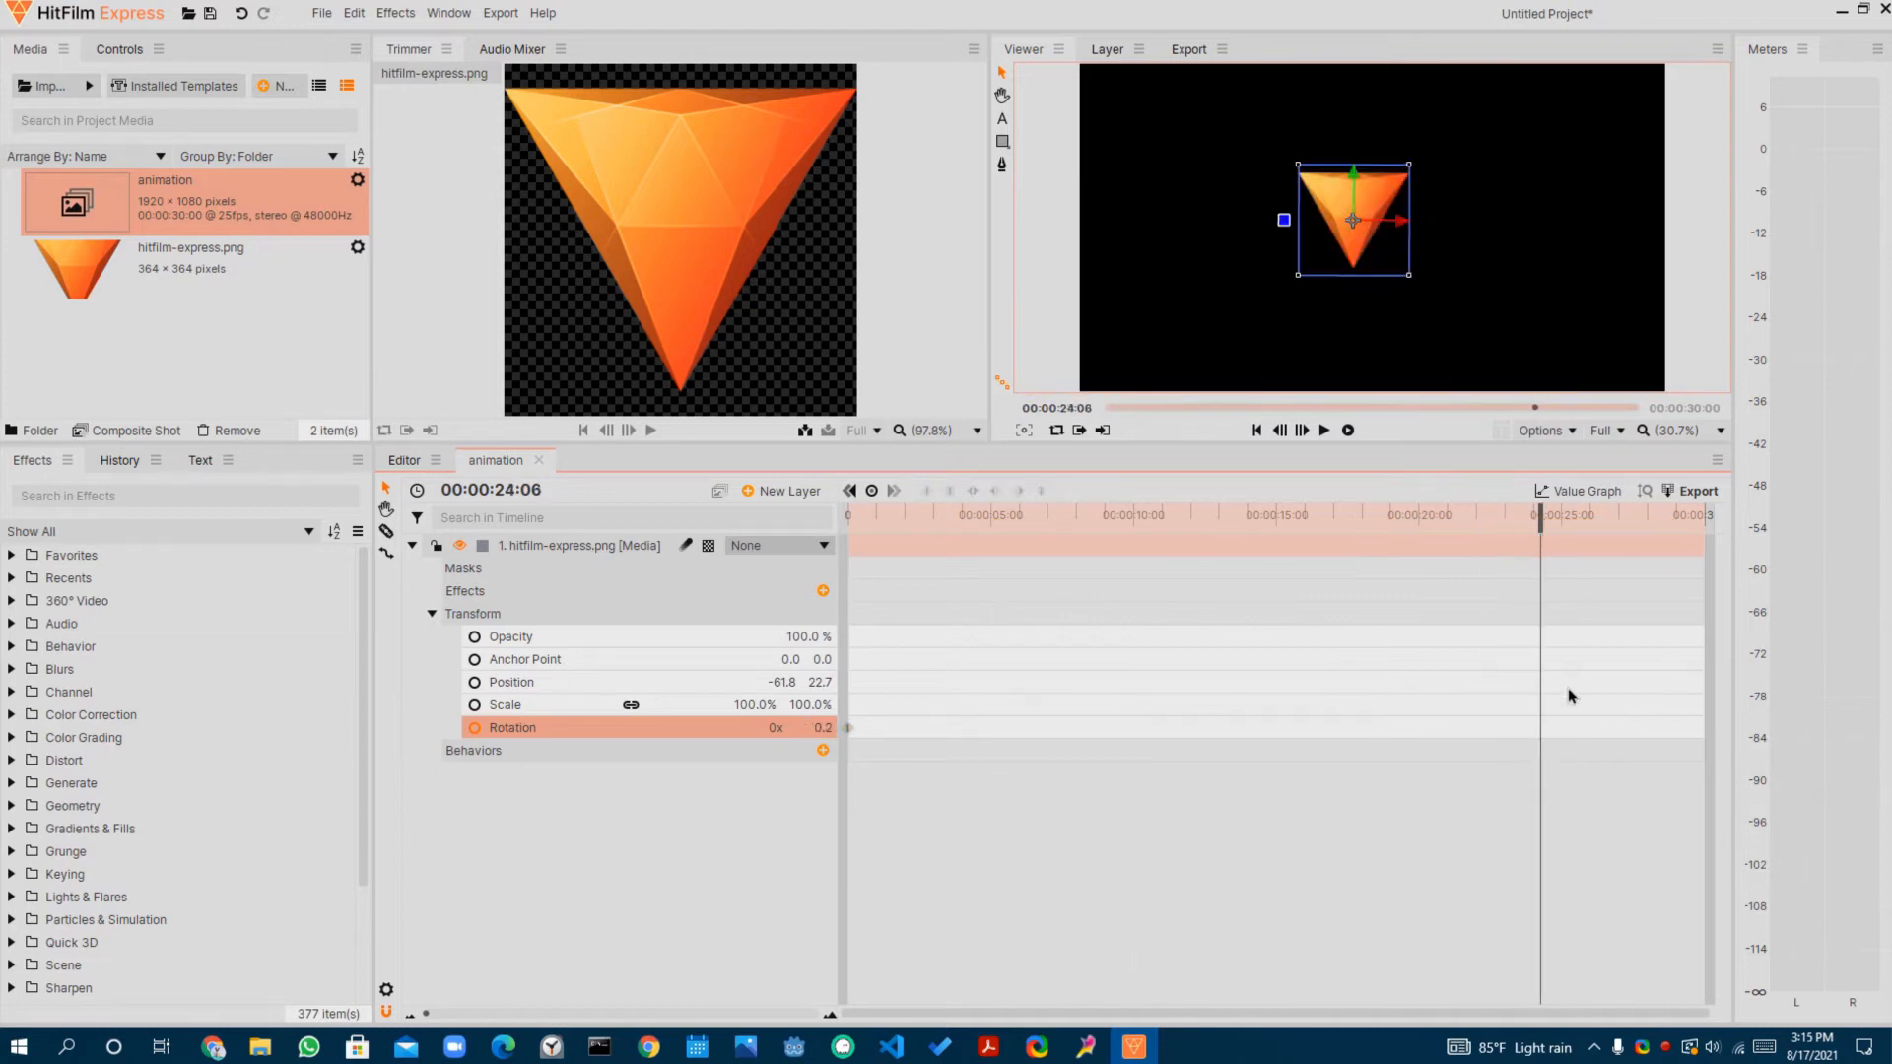
left_click(1543, 514)
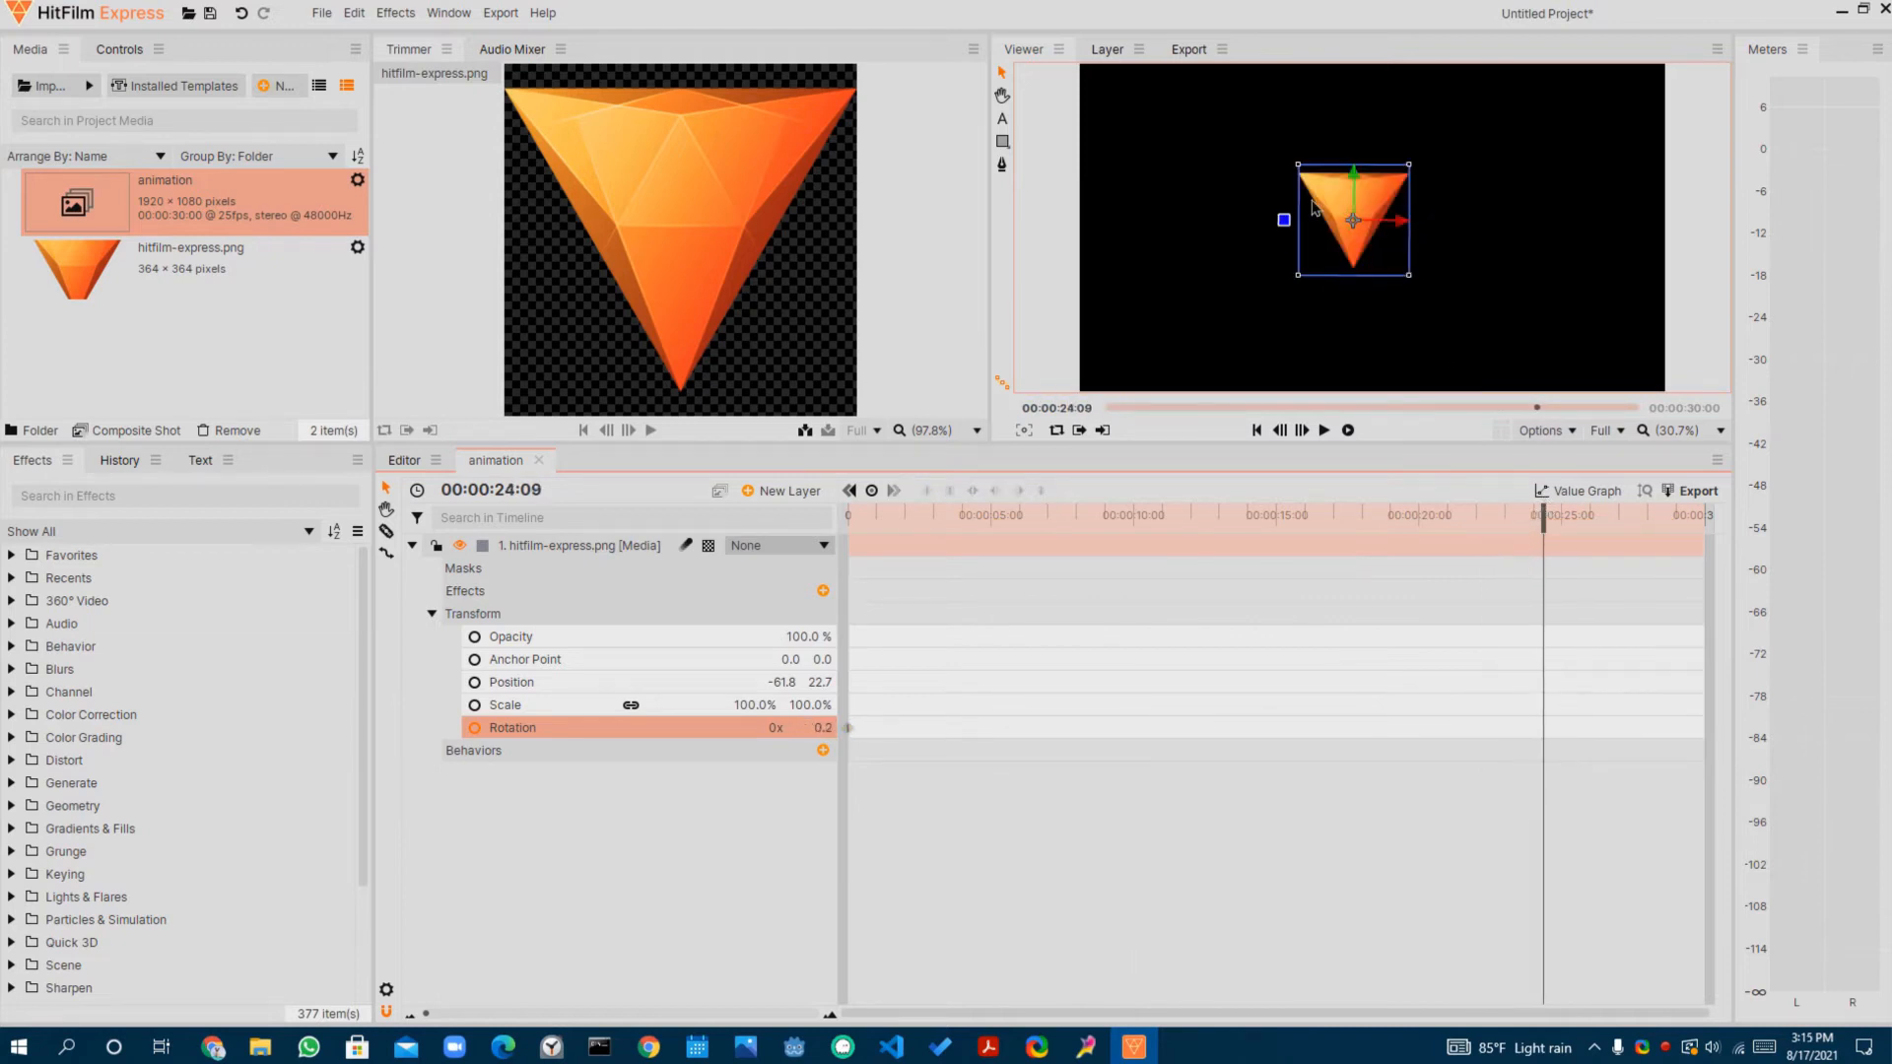
left_click_drag(1284, 220, 1423, 182)
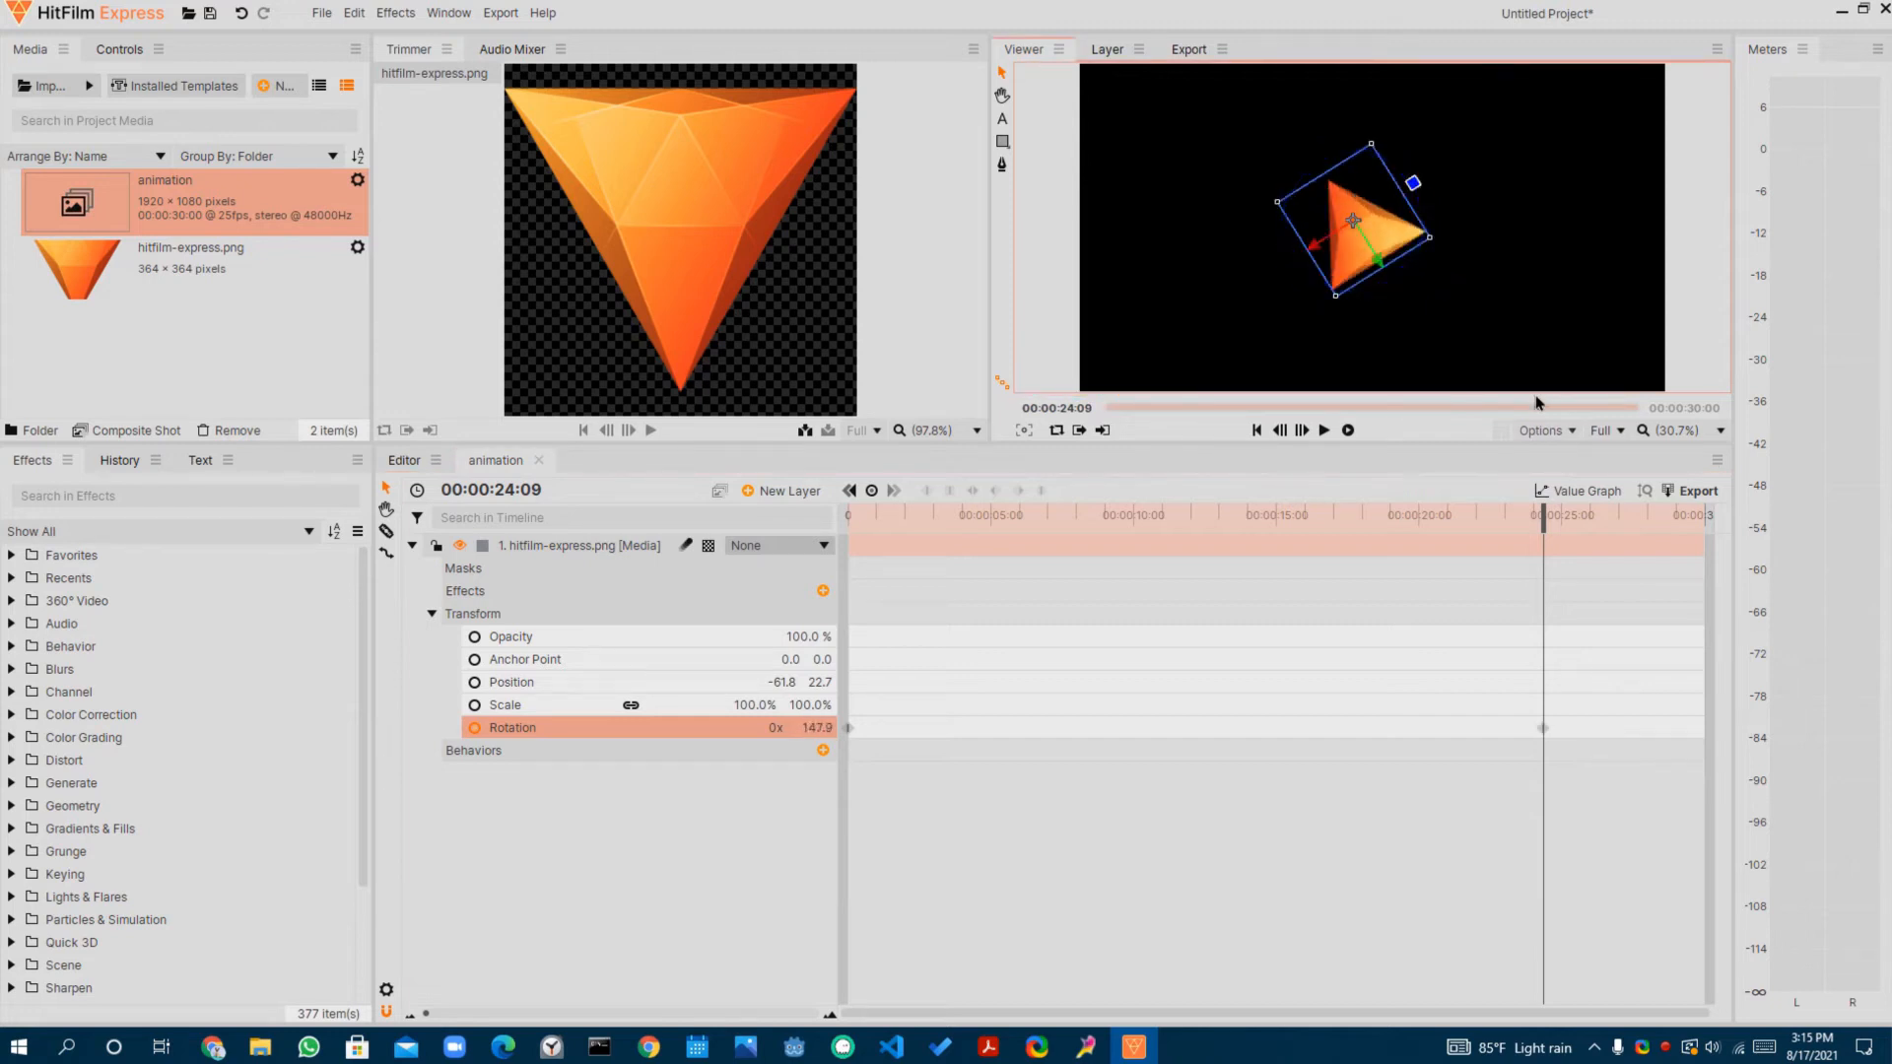
- Return the composite shot to its start and preview the logo's rotation in the editor timeline
left_click_drag(1537, 529, 696, 604)
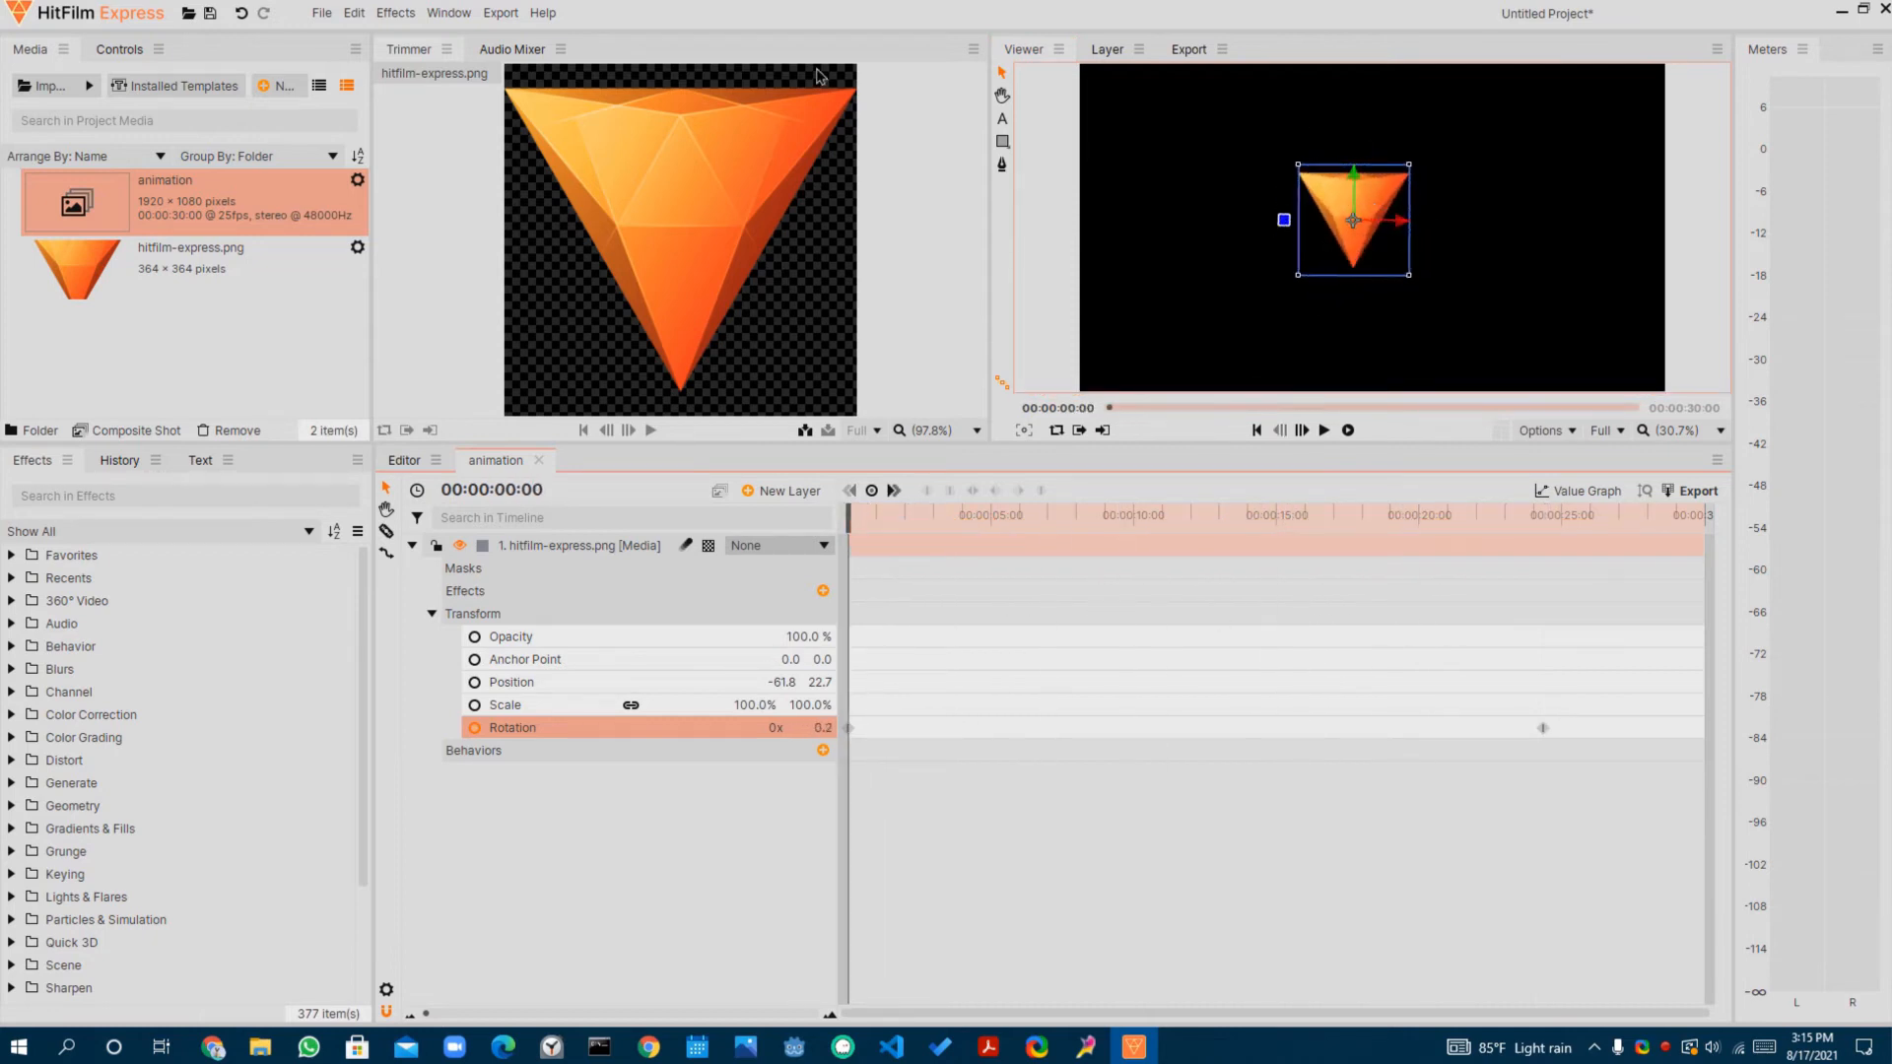
left_click(404, 460)
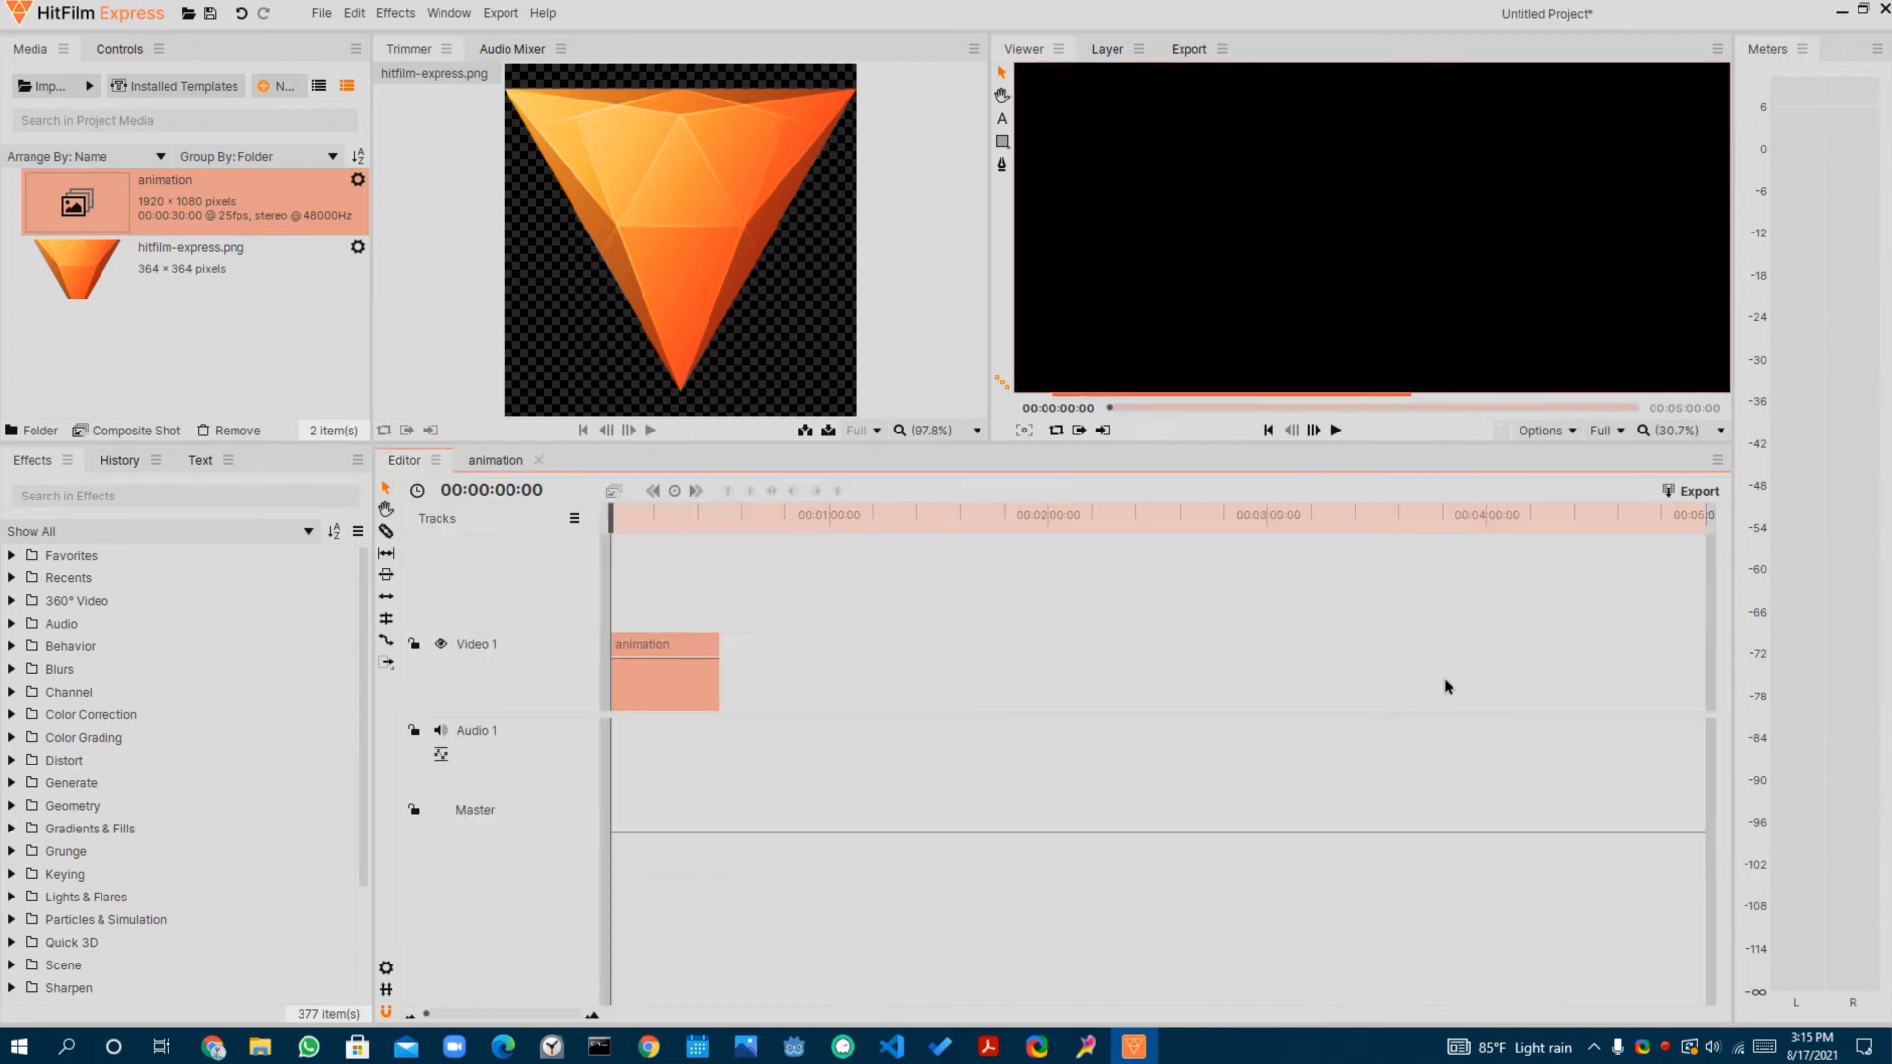
key("space")
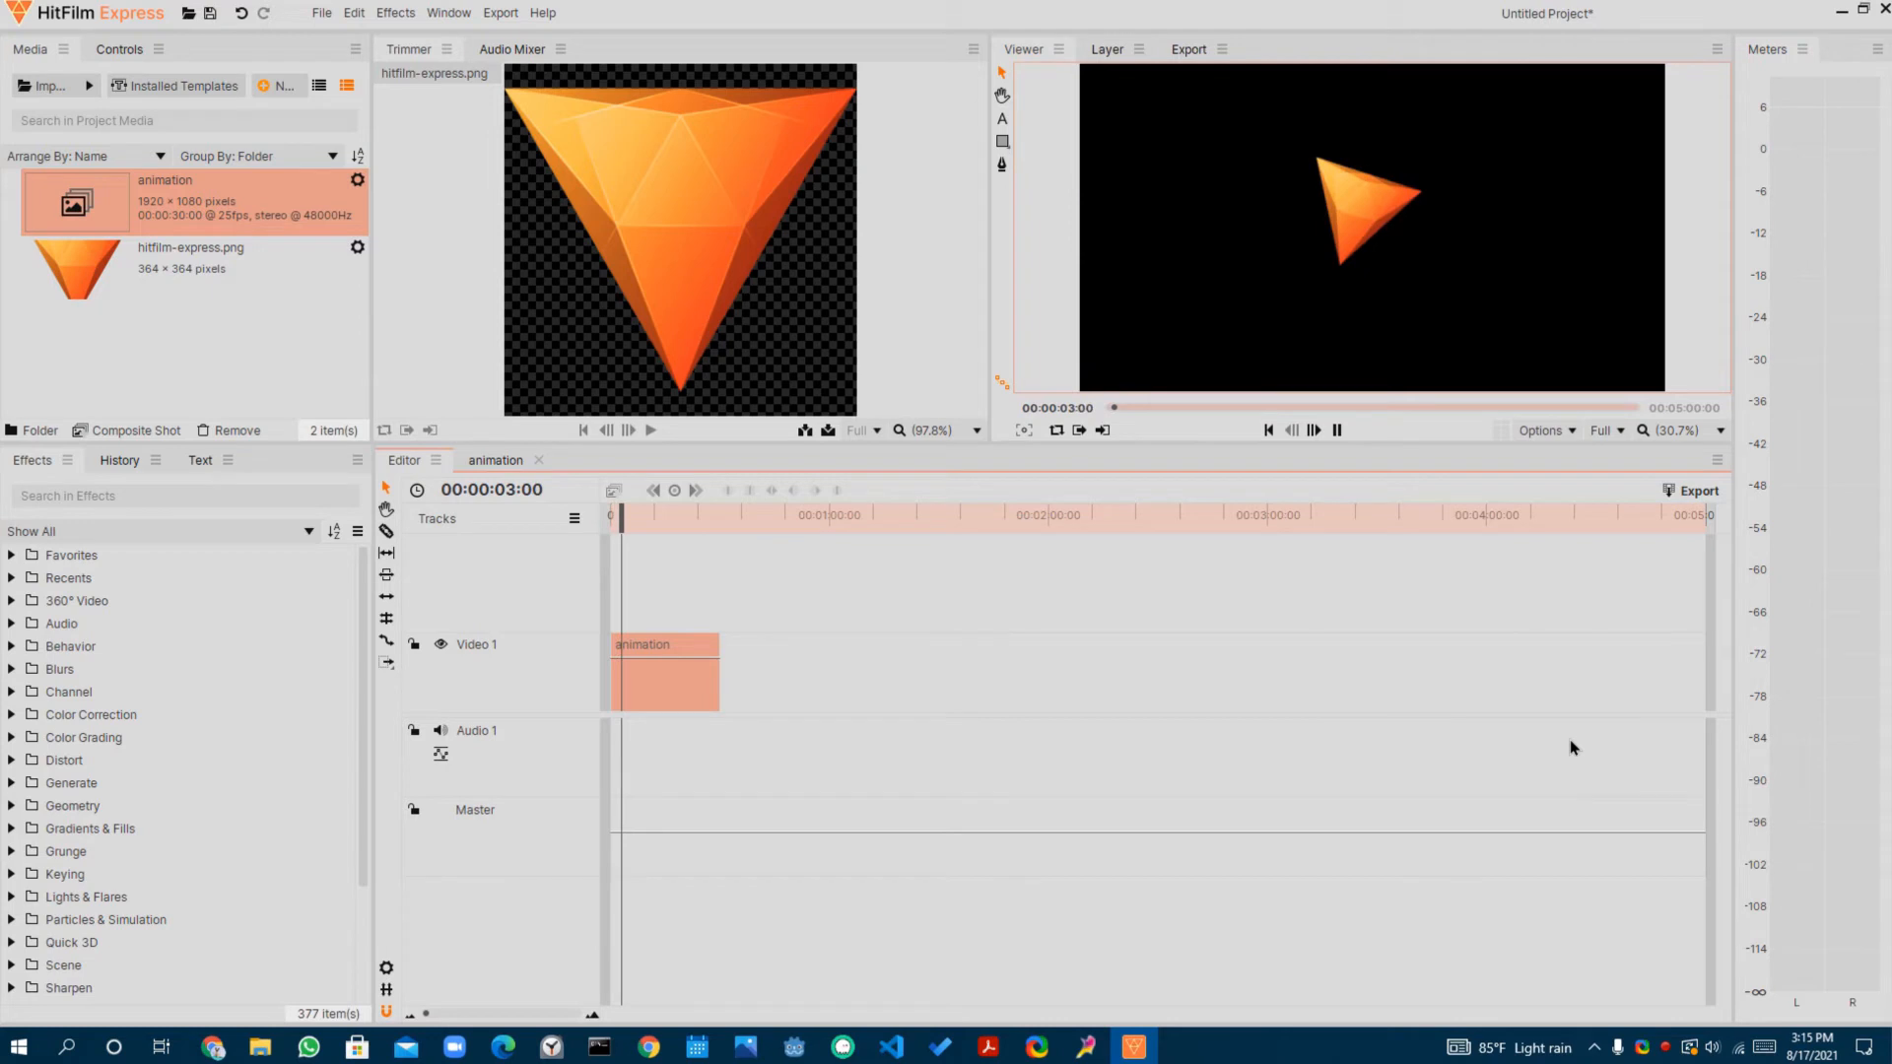
key("space")
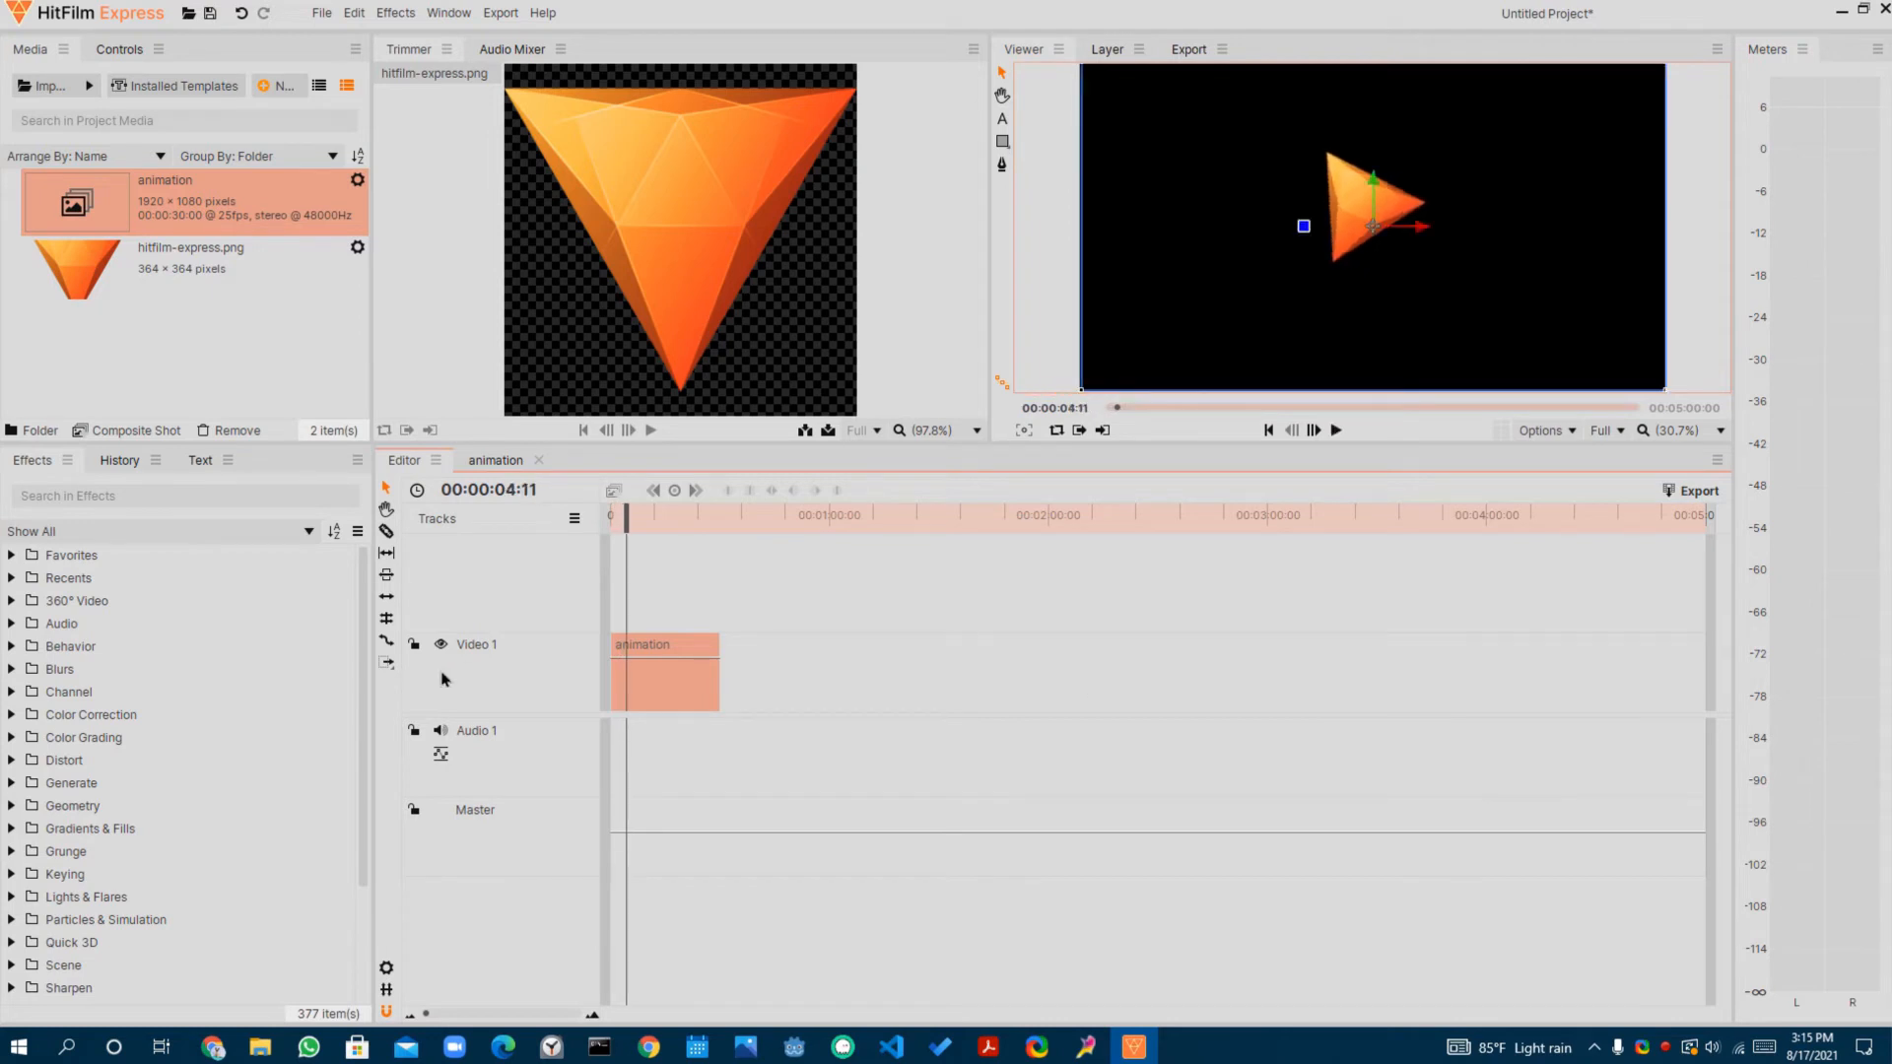
- Shorten the animation clip to about 13 seconds with the Rate Stretch tool and play it from the beginning
left_click(386, 643)
left_click_drag(726, 687, 666, 675)
key("Home")
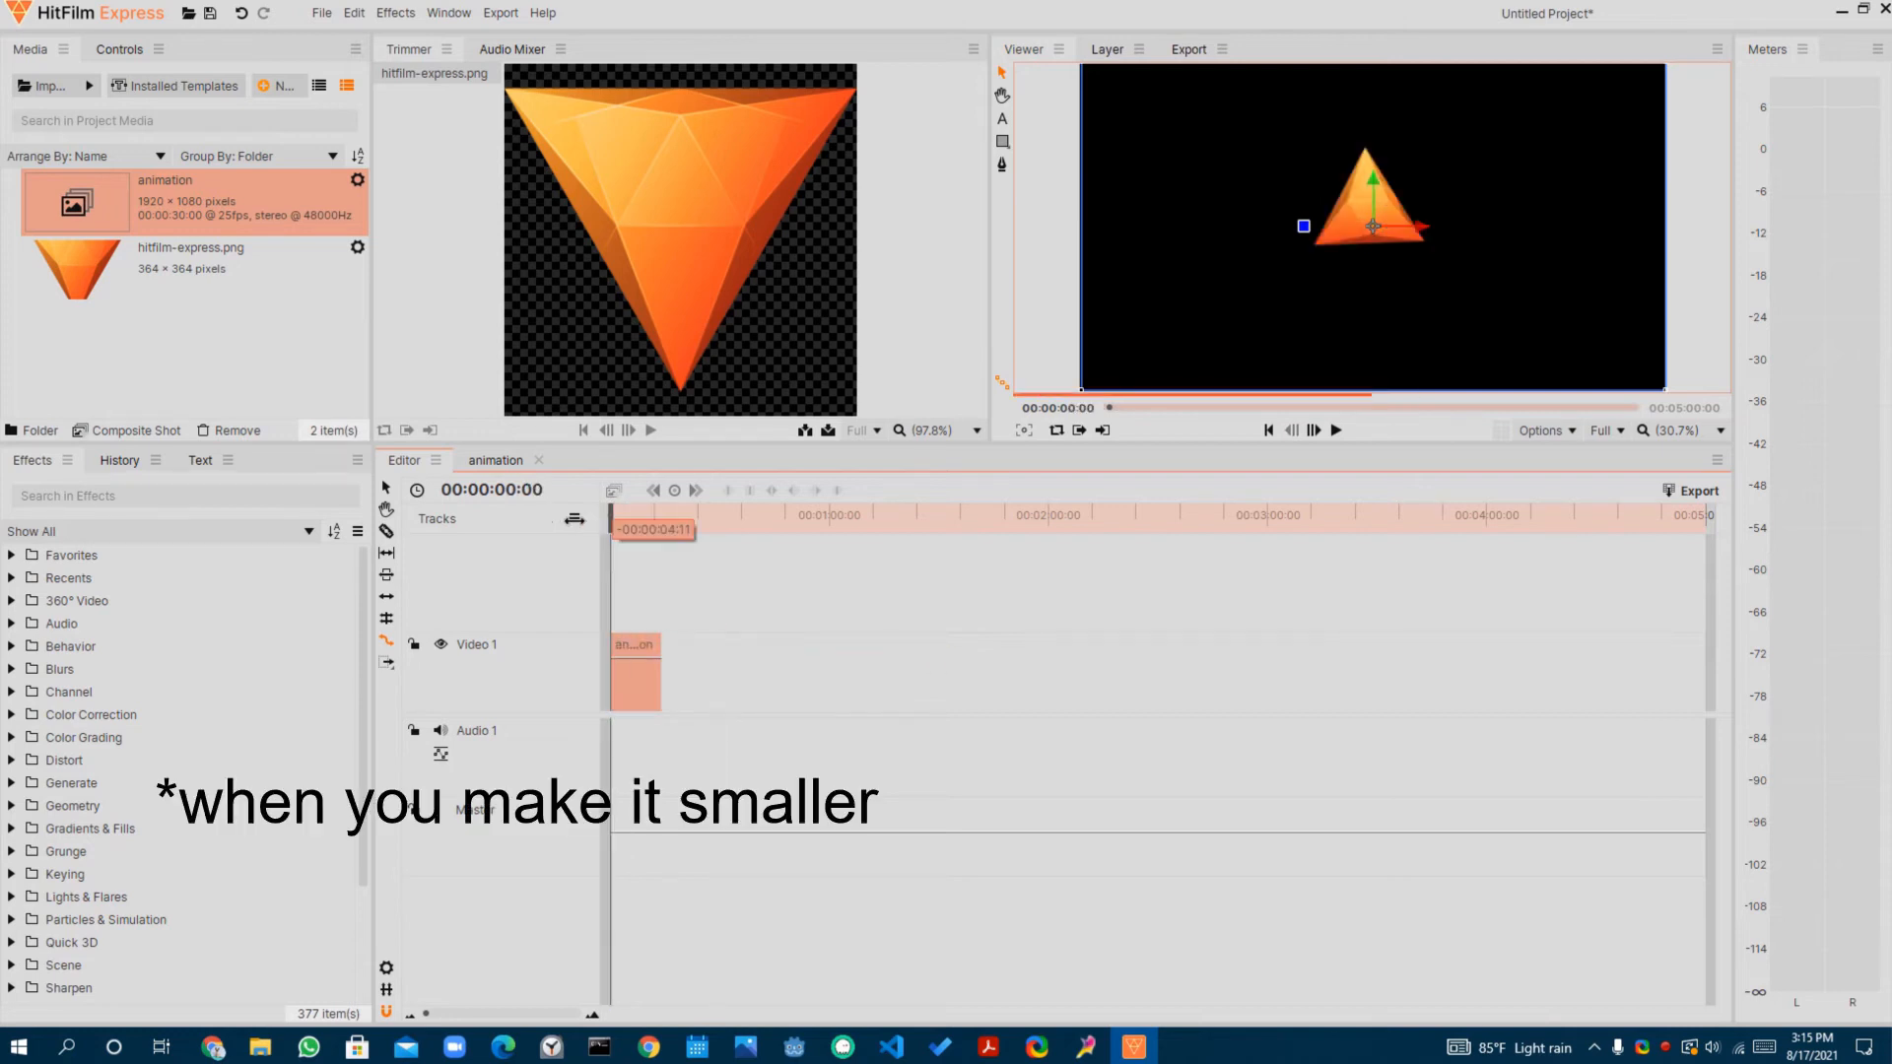
key("space")
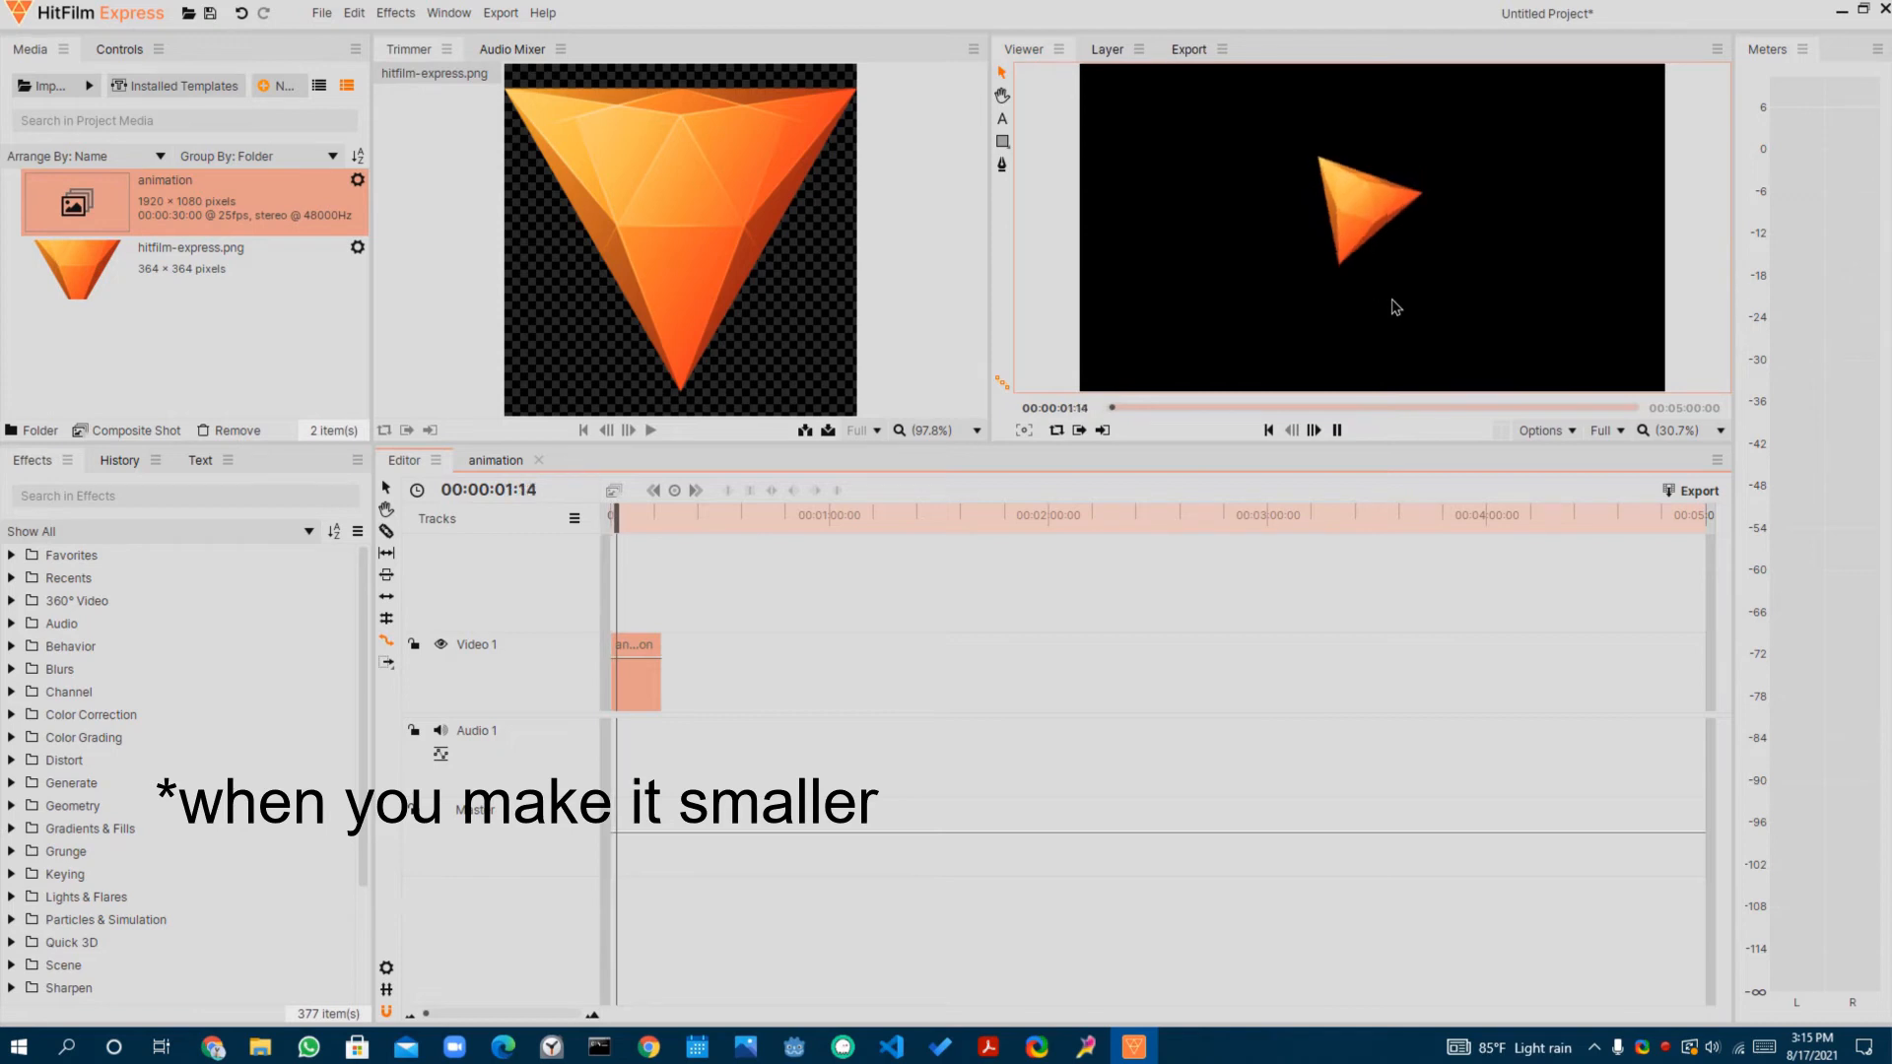
key("space")
- Rate-stretch the animation clip down to about 2.5 seconds and play it from the start
left_click_drag(671, 672, 619, 672)
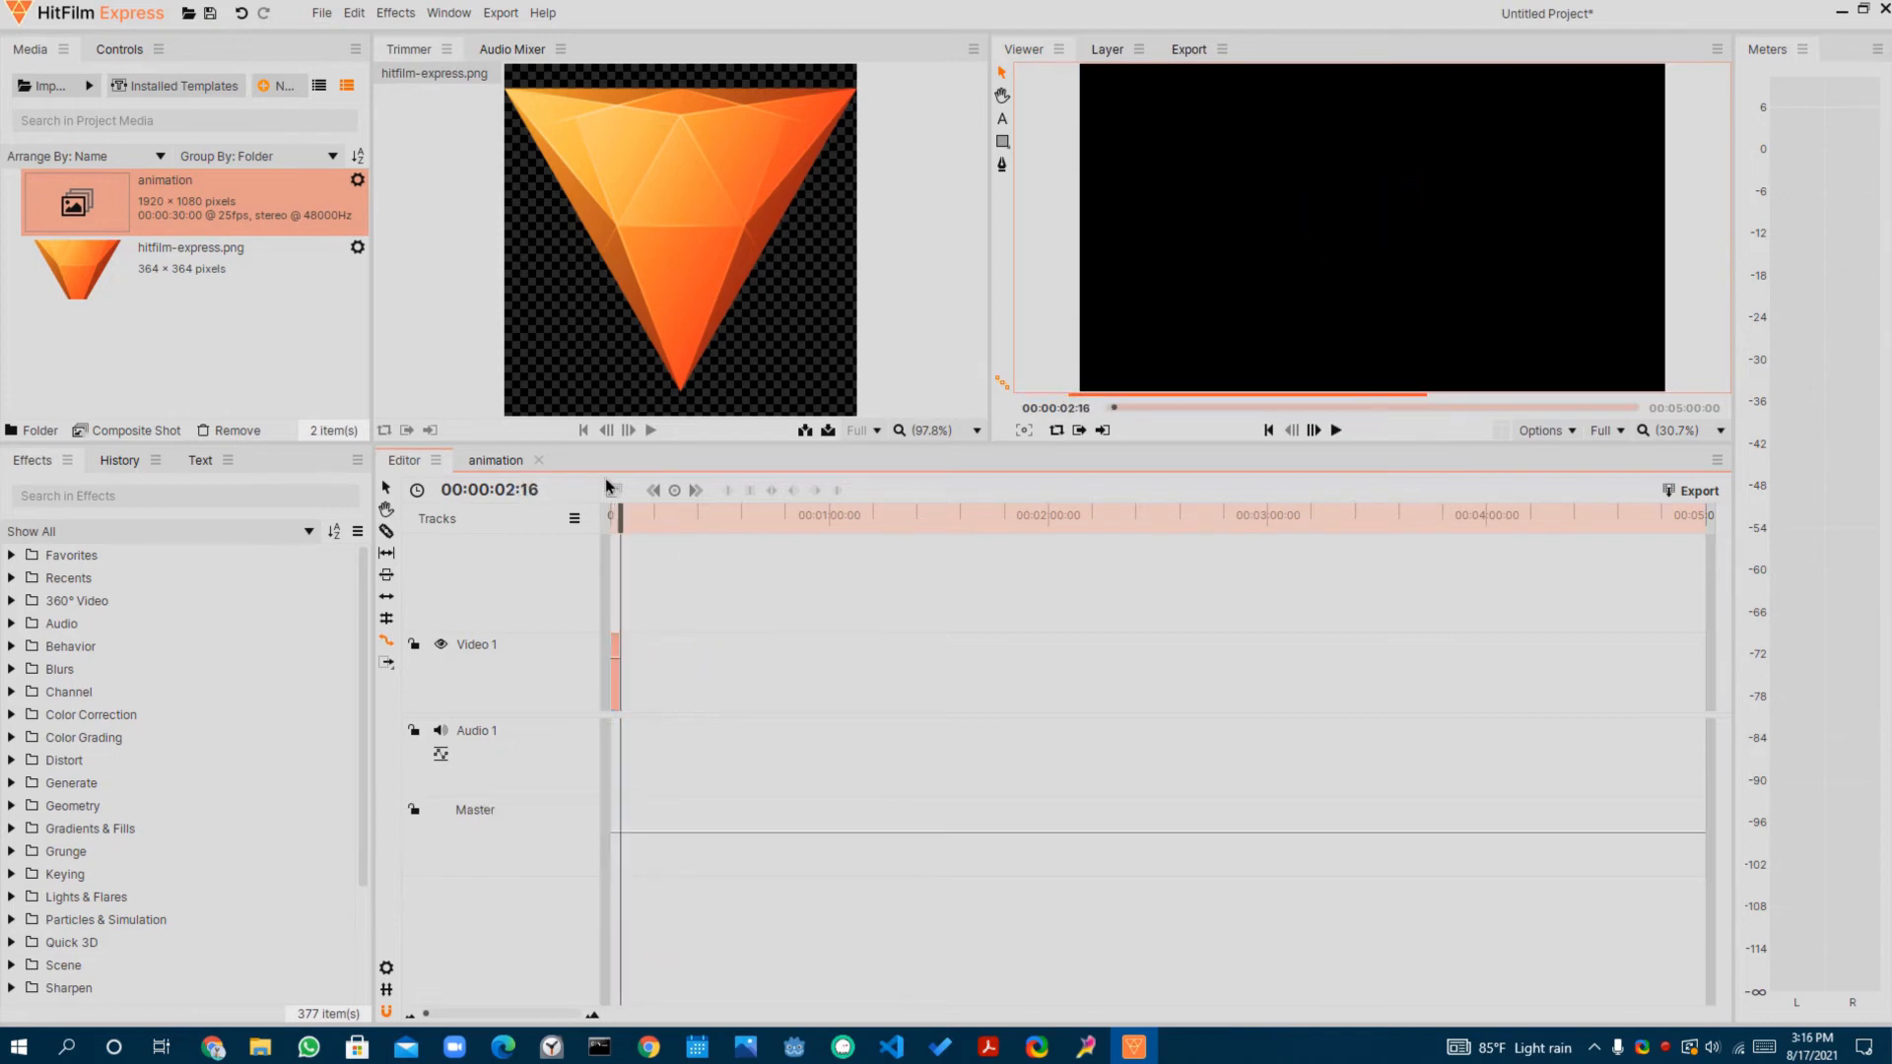
key("Home")
key("space")
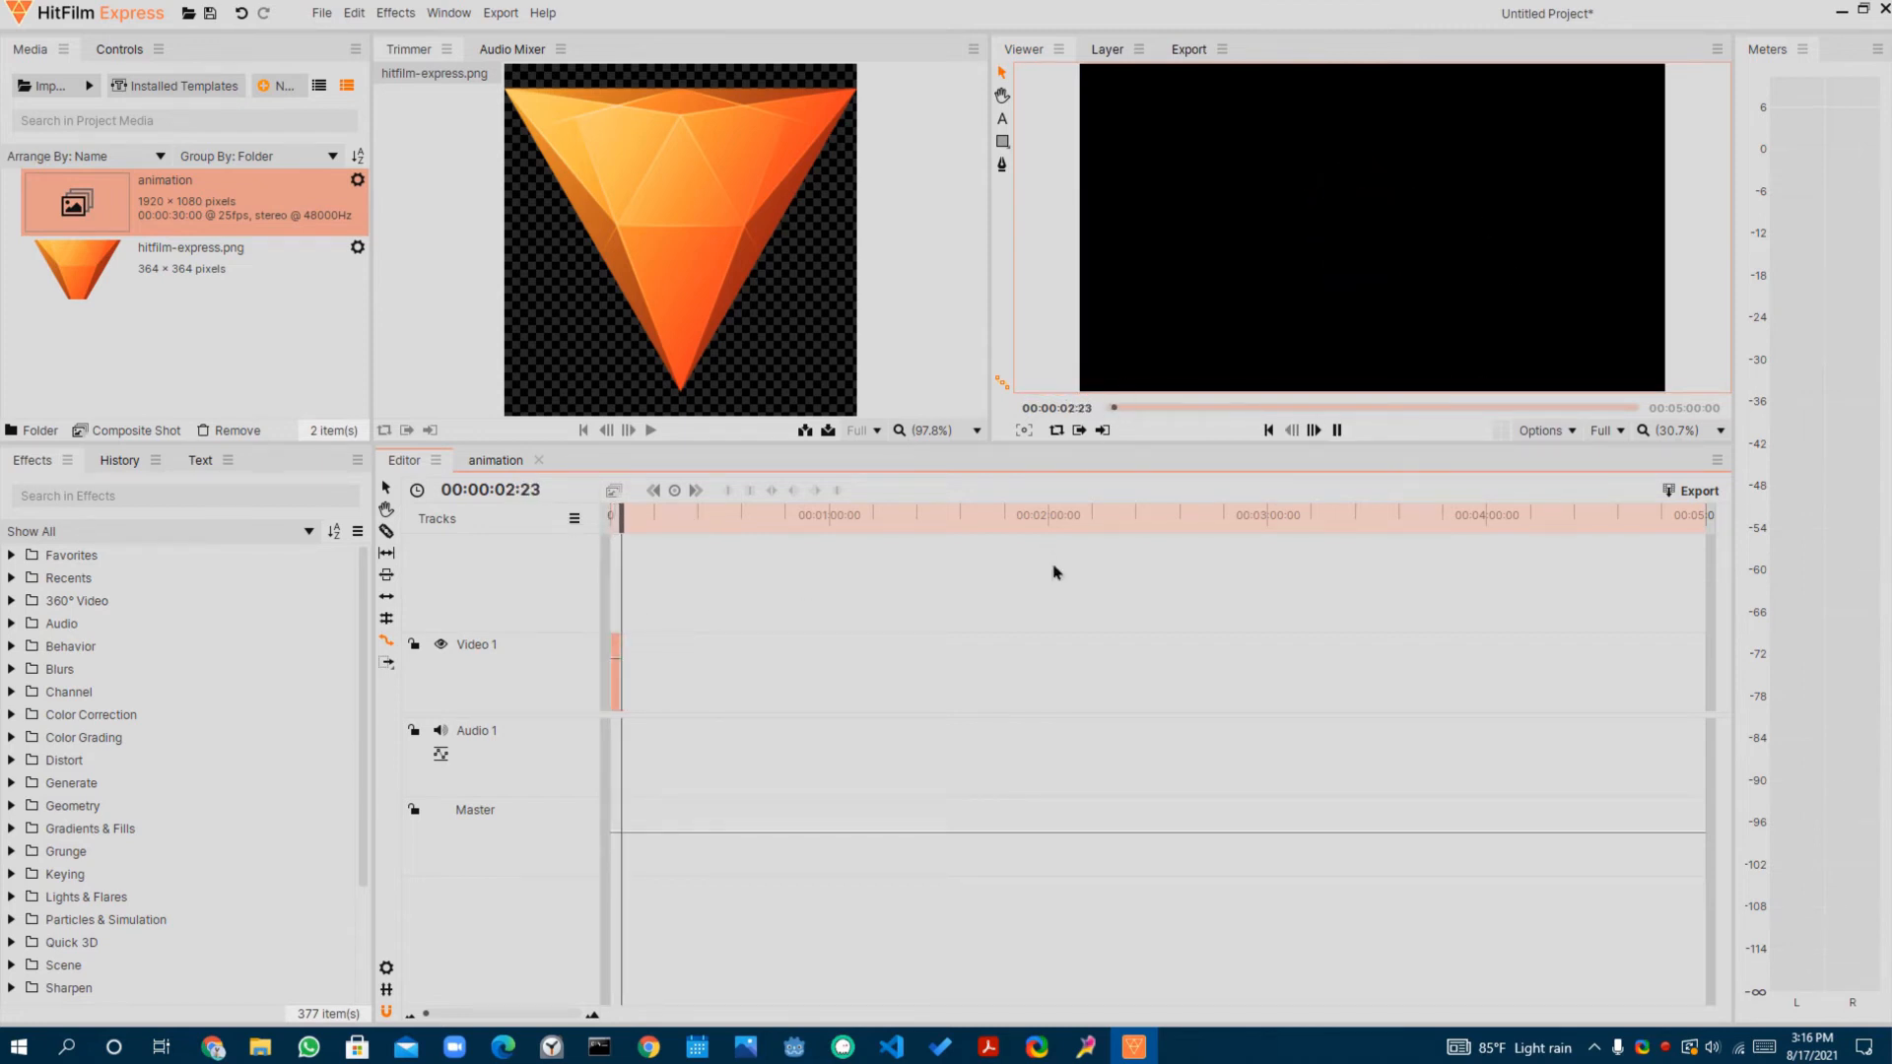
- Rate-stretch the animation clip out to about 2 minutes 47 seconds and play it to check the slower rotation
left_click_drag(634, 524, 1392, 580)
left_click_drag(627, 696, 1221, 679)
left_click_drag(1392, 518, 511, 545)
left_click(835, 789)
key("space")
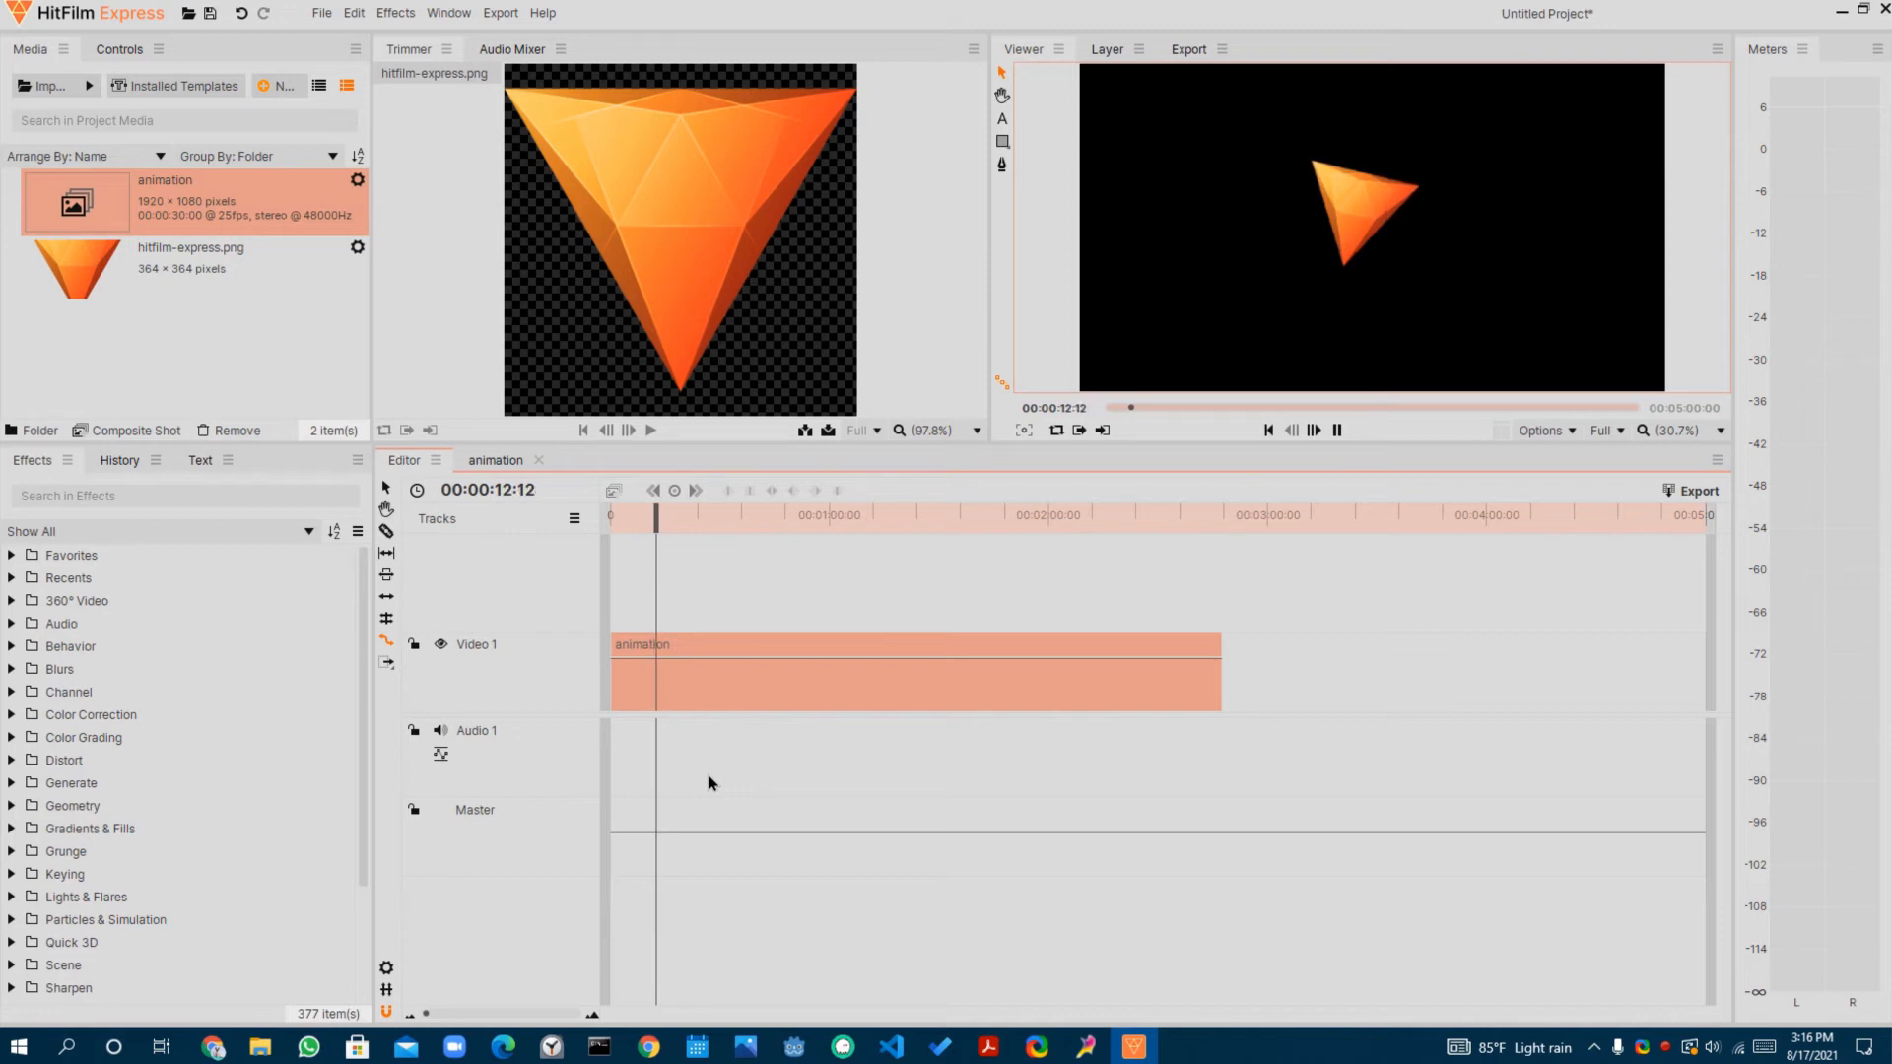
- Compress the animation clip to roughly a second or two with Rate Stretch and play the faster rotation from the start
left_click_drag(1222, 686, 589, 533)
key("space")
key("space")
left_click_drag(631, 658, 622, 664)
left_click_drag(619, 520, 602, 540)
key("space")
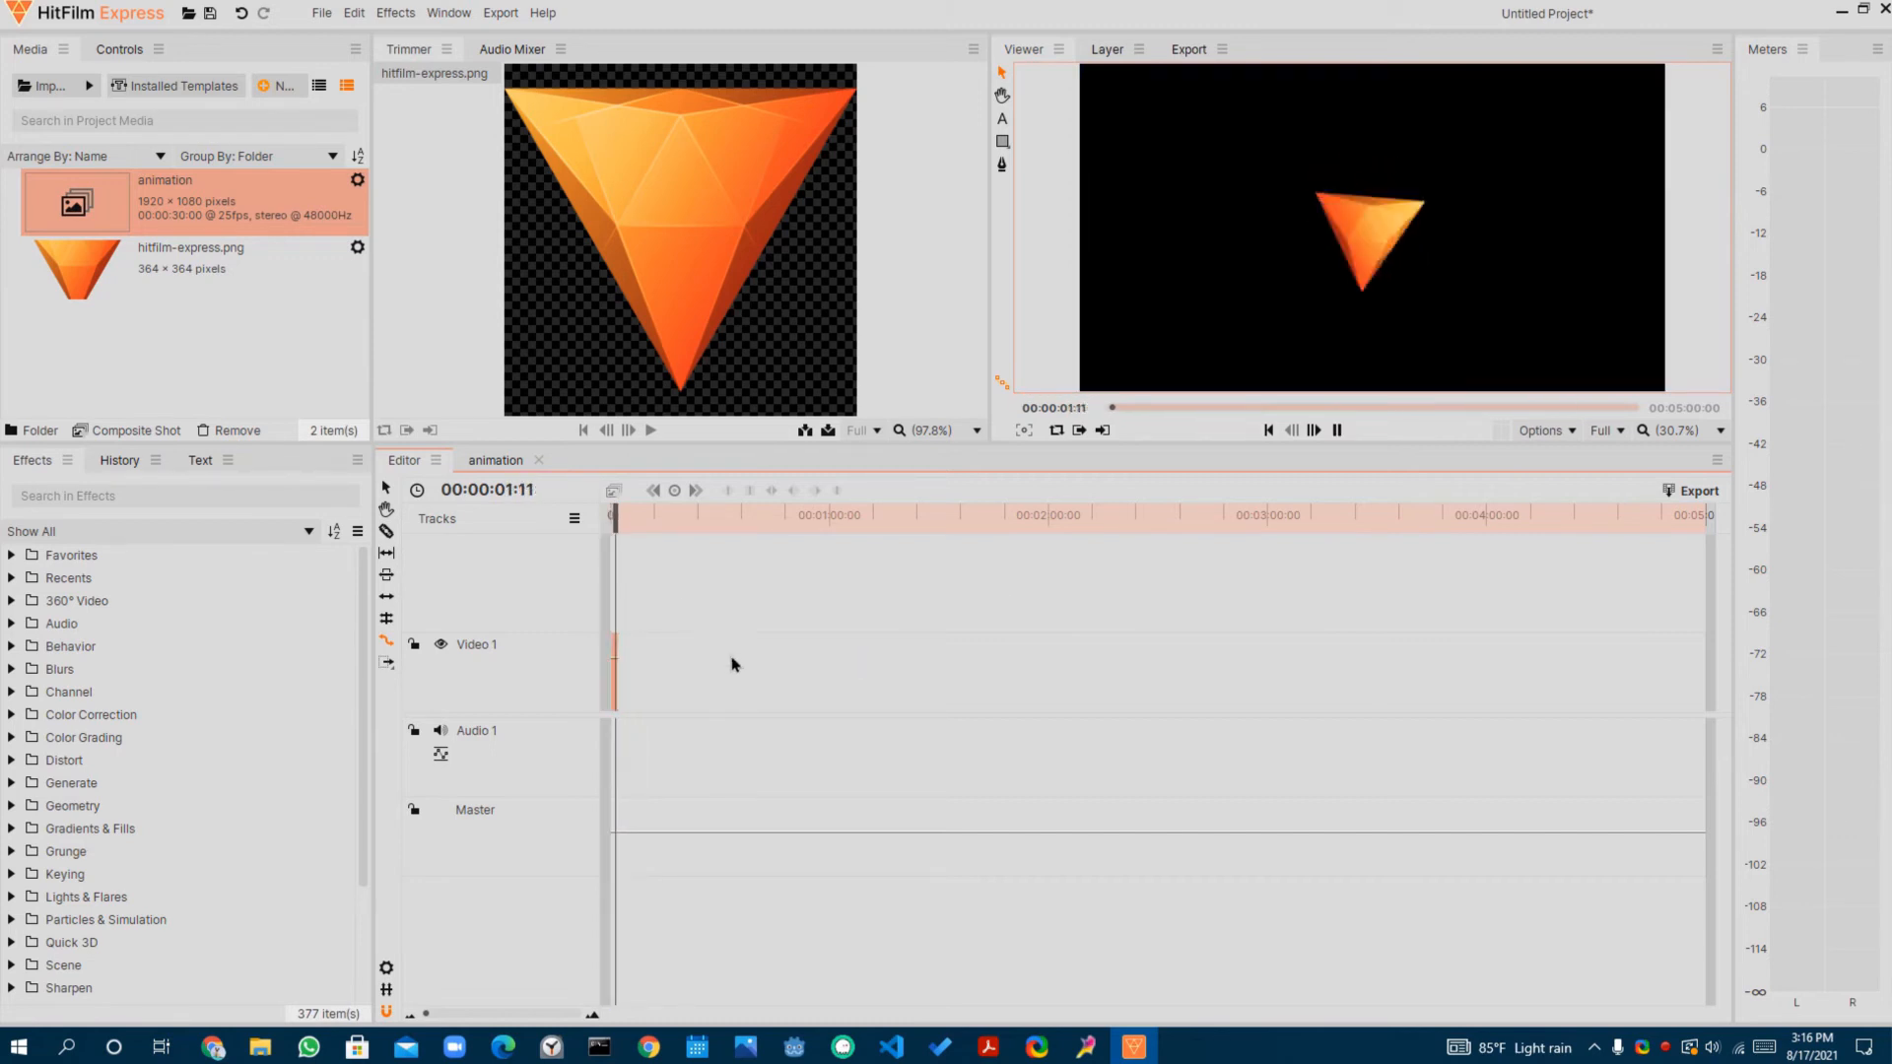
- In the animation composite shot, keyframe the logo's scale from 100% at the start to 337% at 00:00:24:07
key("space")
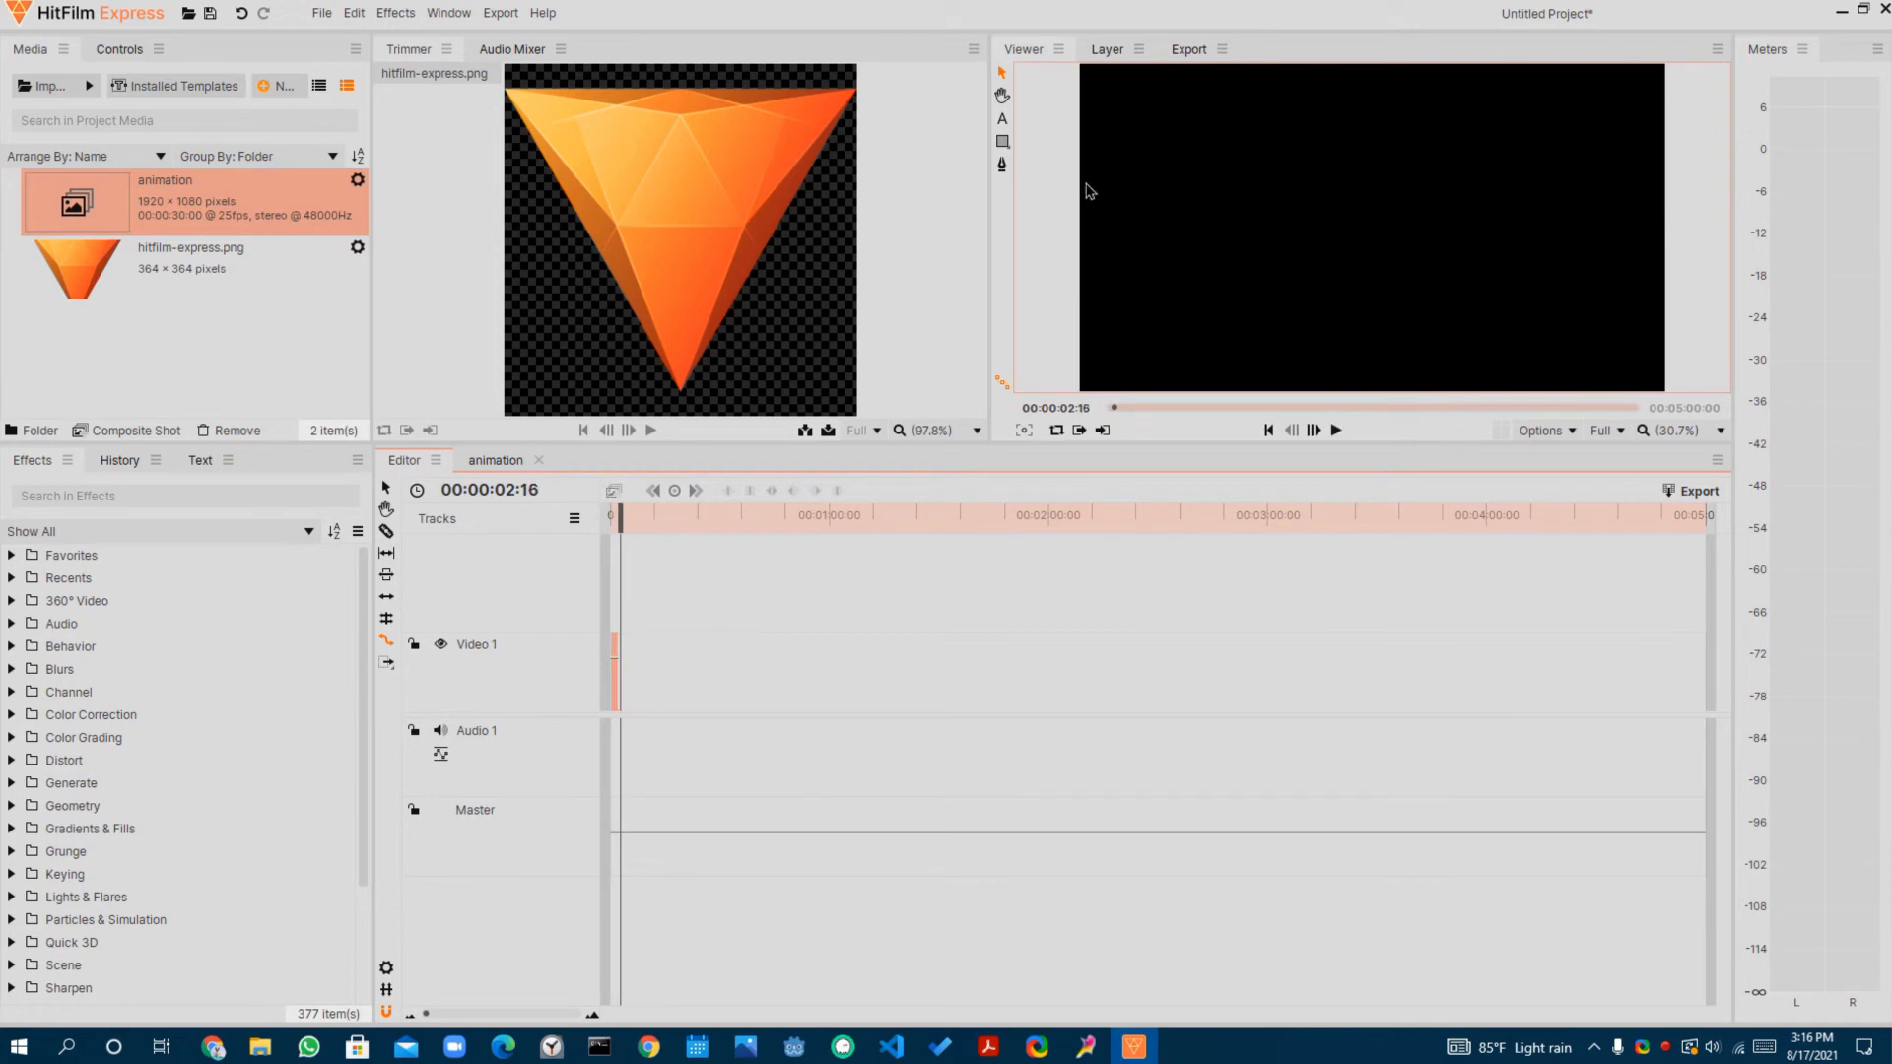
left_click(512, 462)
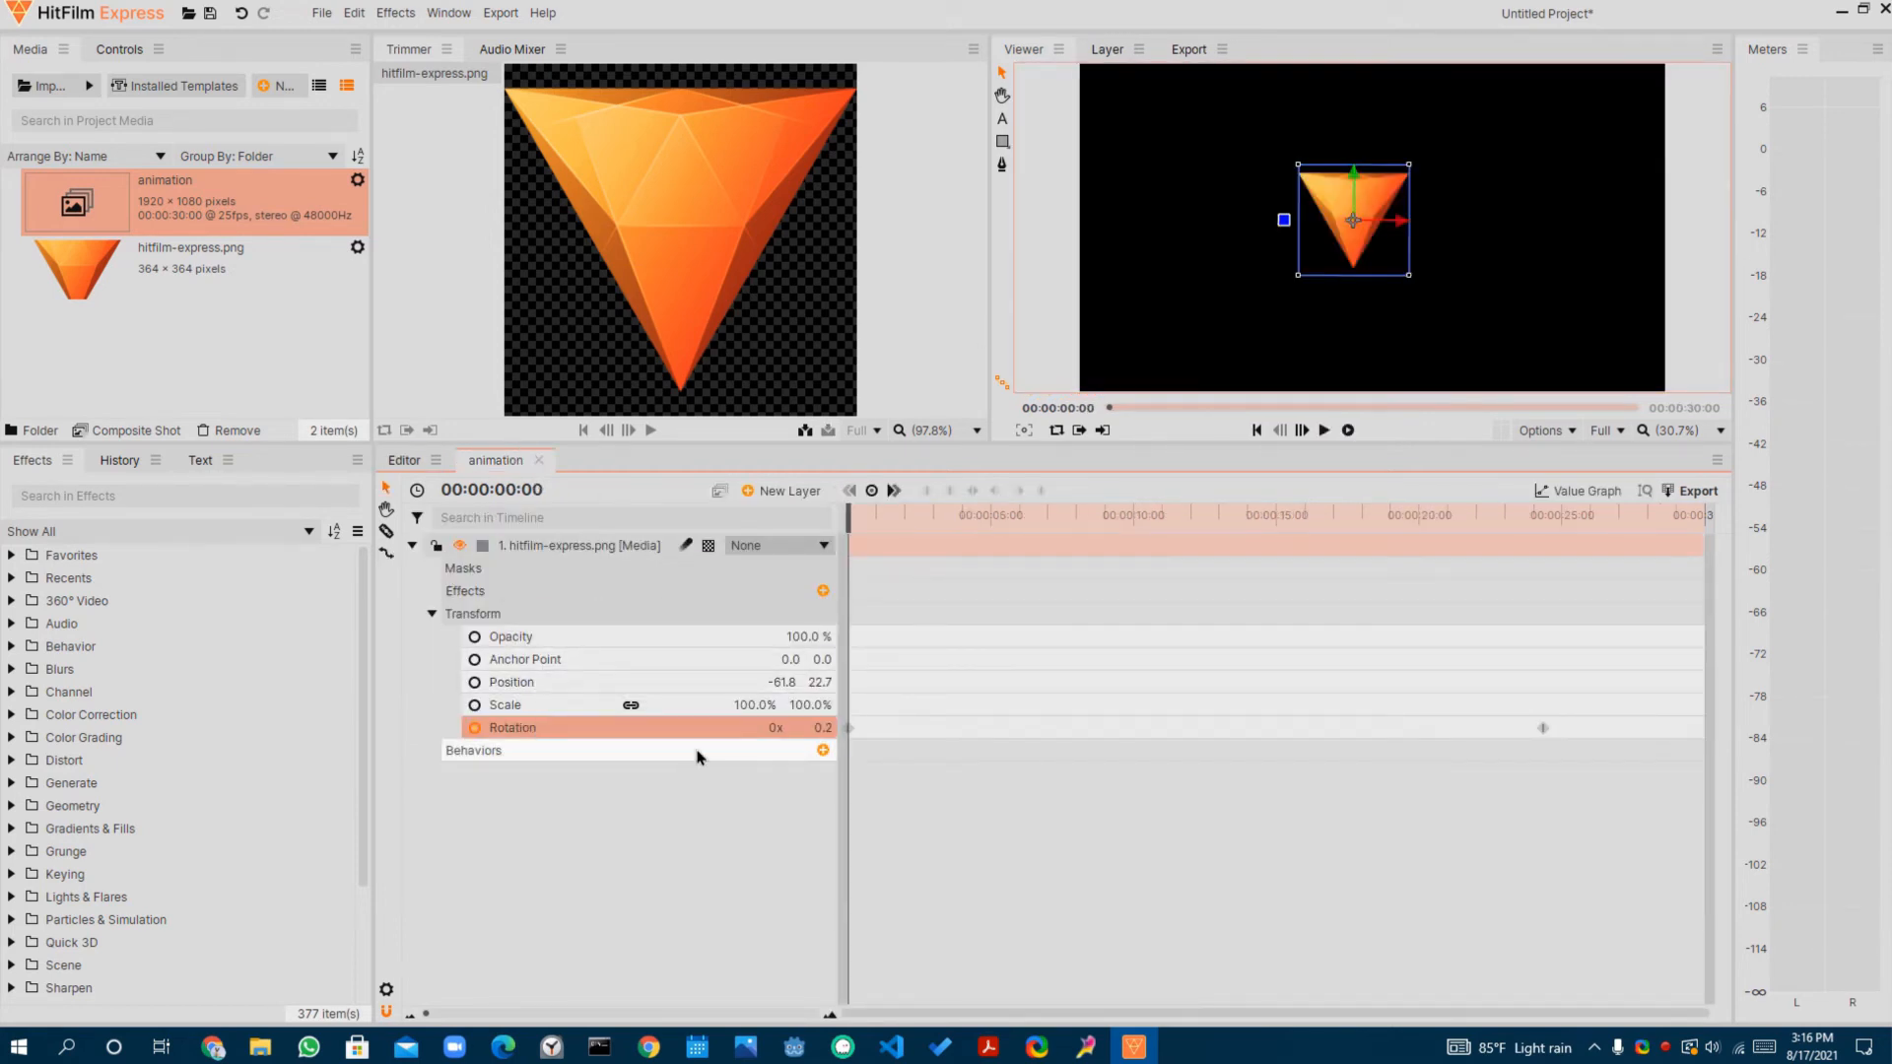
left_click(475, 706)
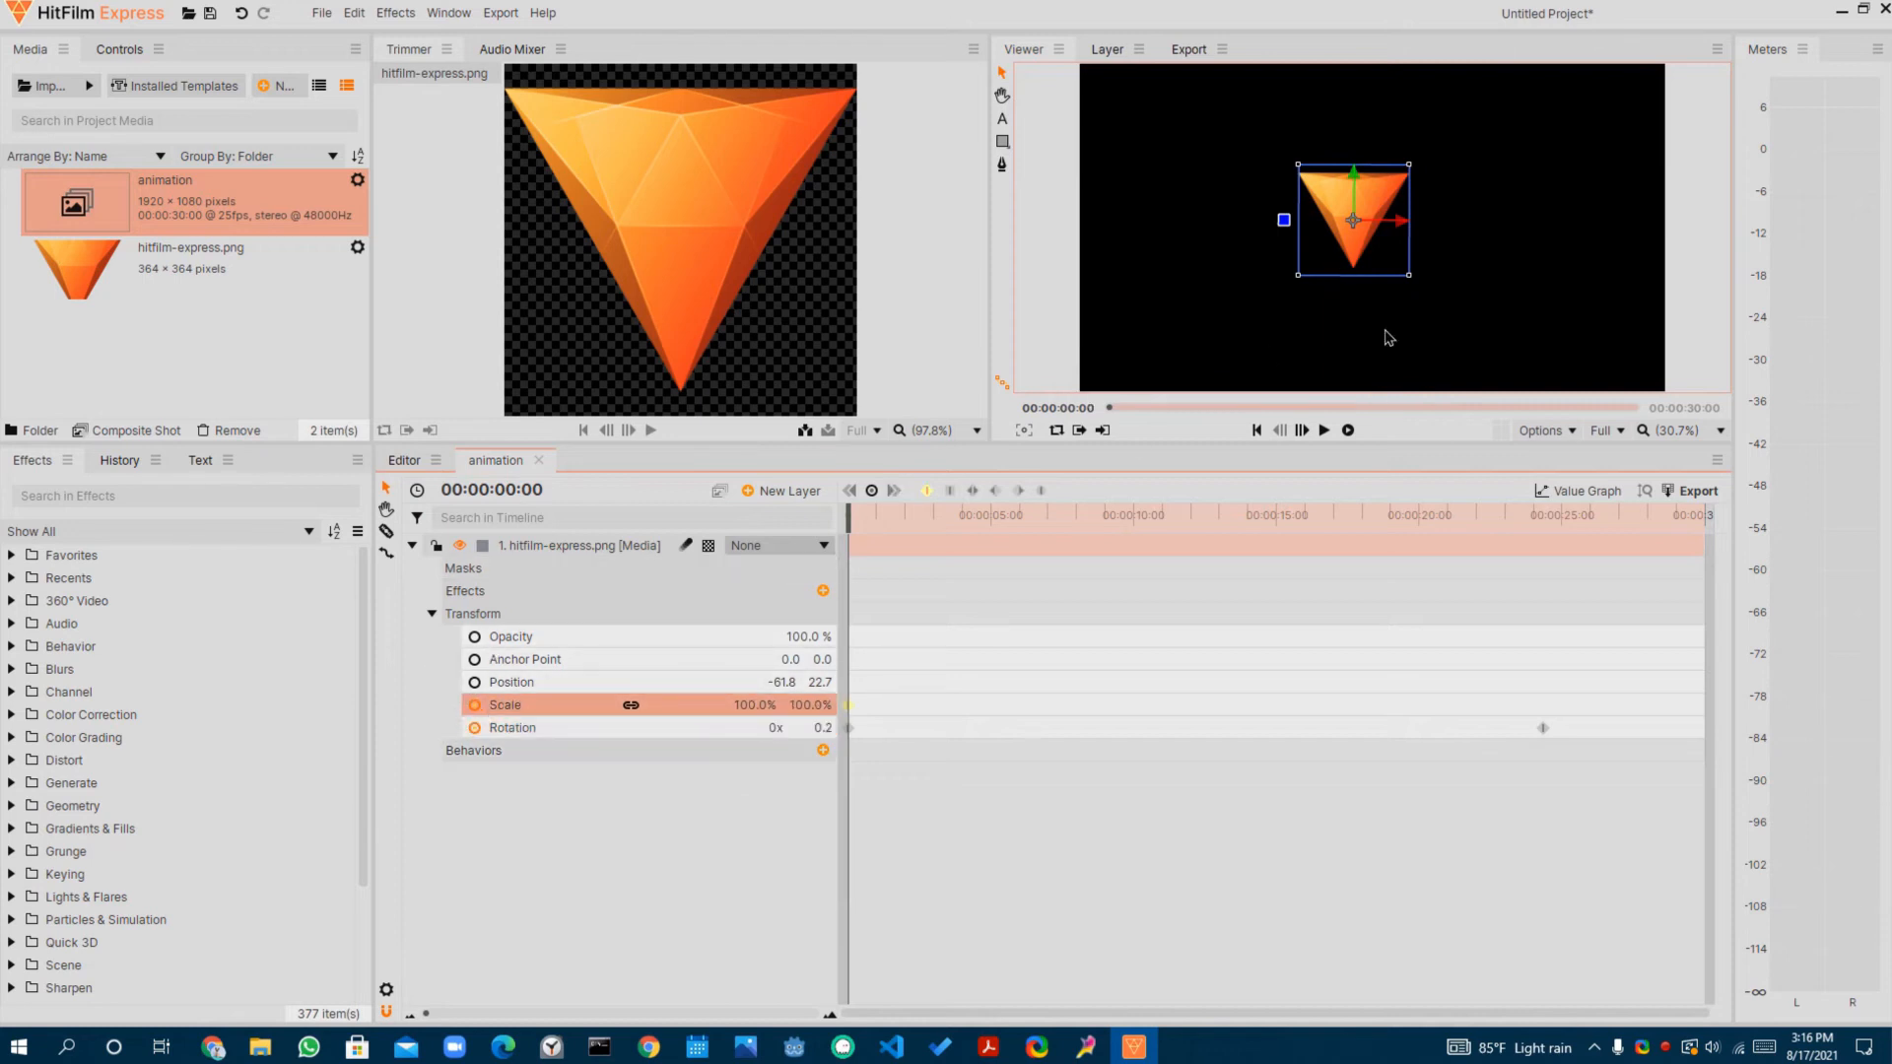
left_click_drag(844, 521, 1542, 517)
left_click_drag(770, 705, 770, 706)
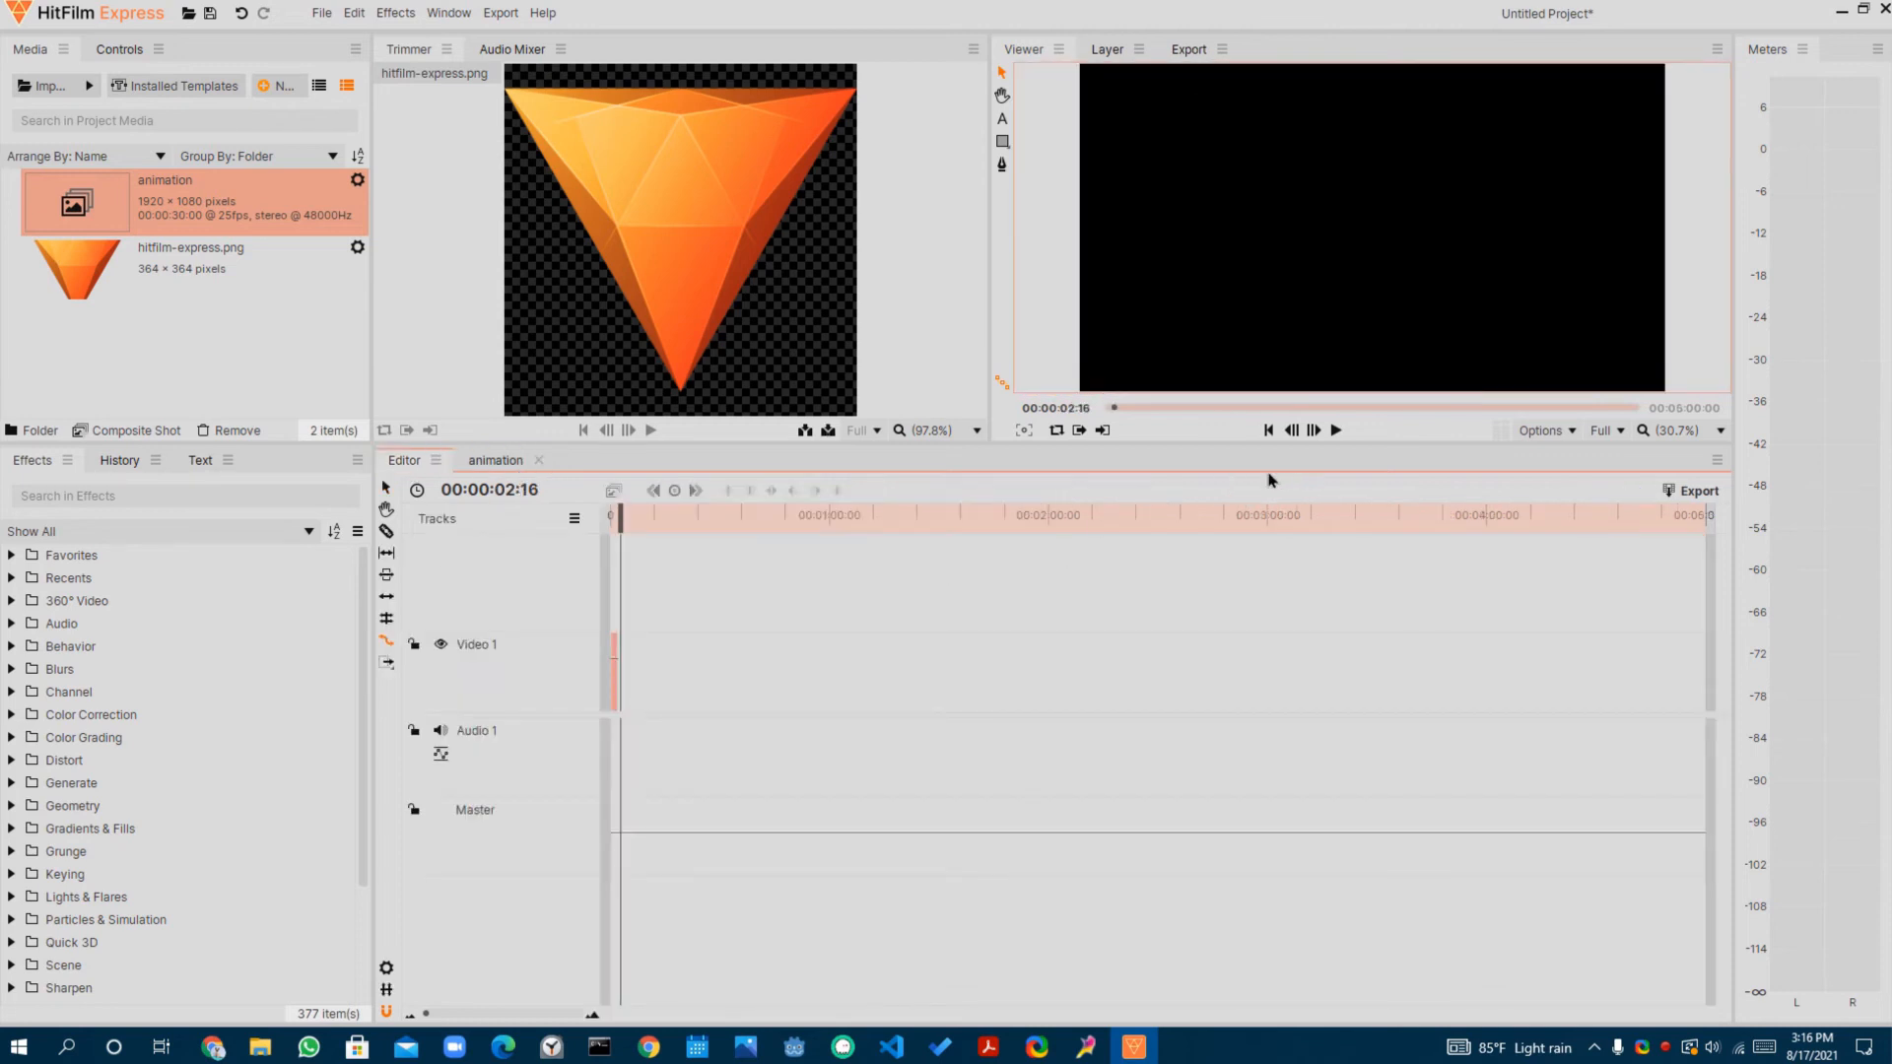
- Play the animation clip in the editor timeline from the beginning to check the added scaling
key("Home")
key("space")
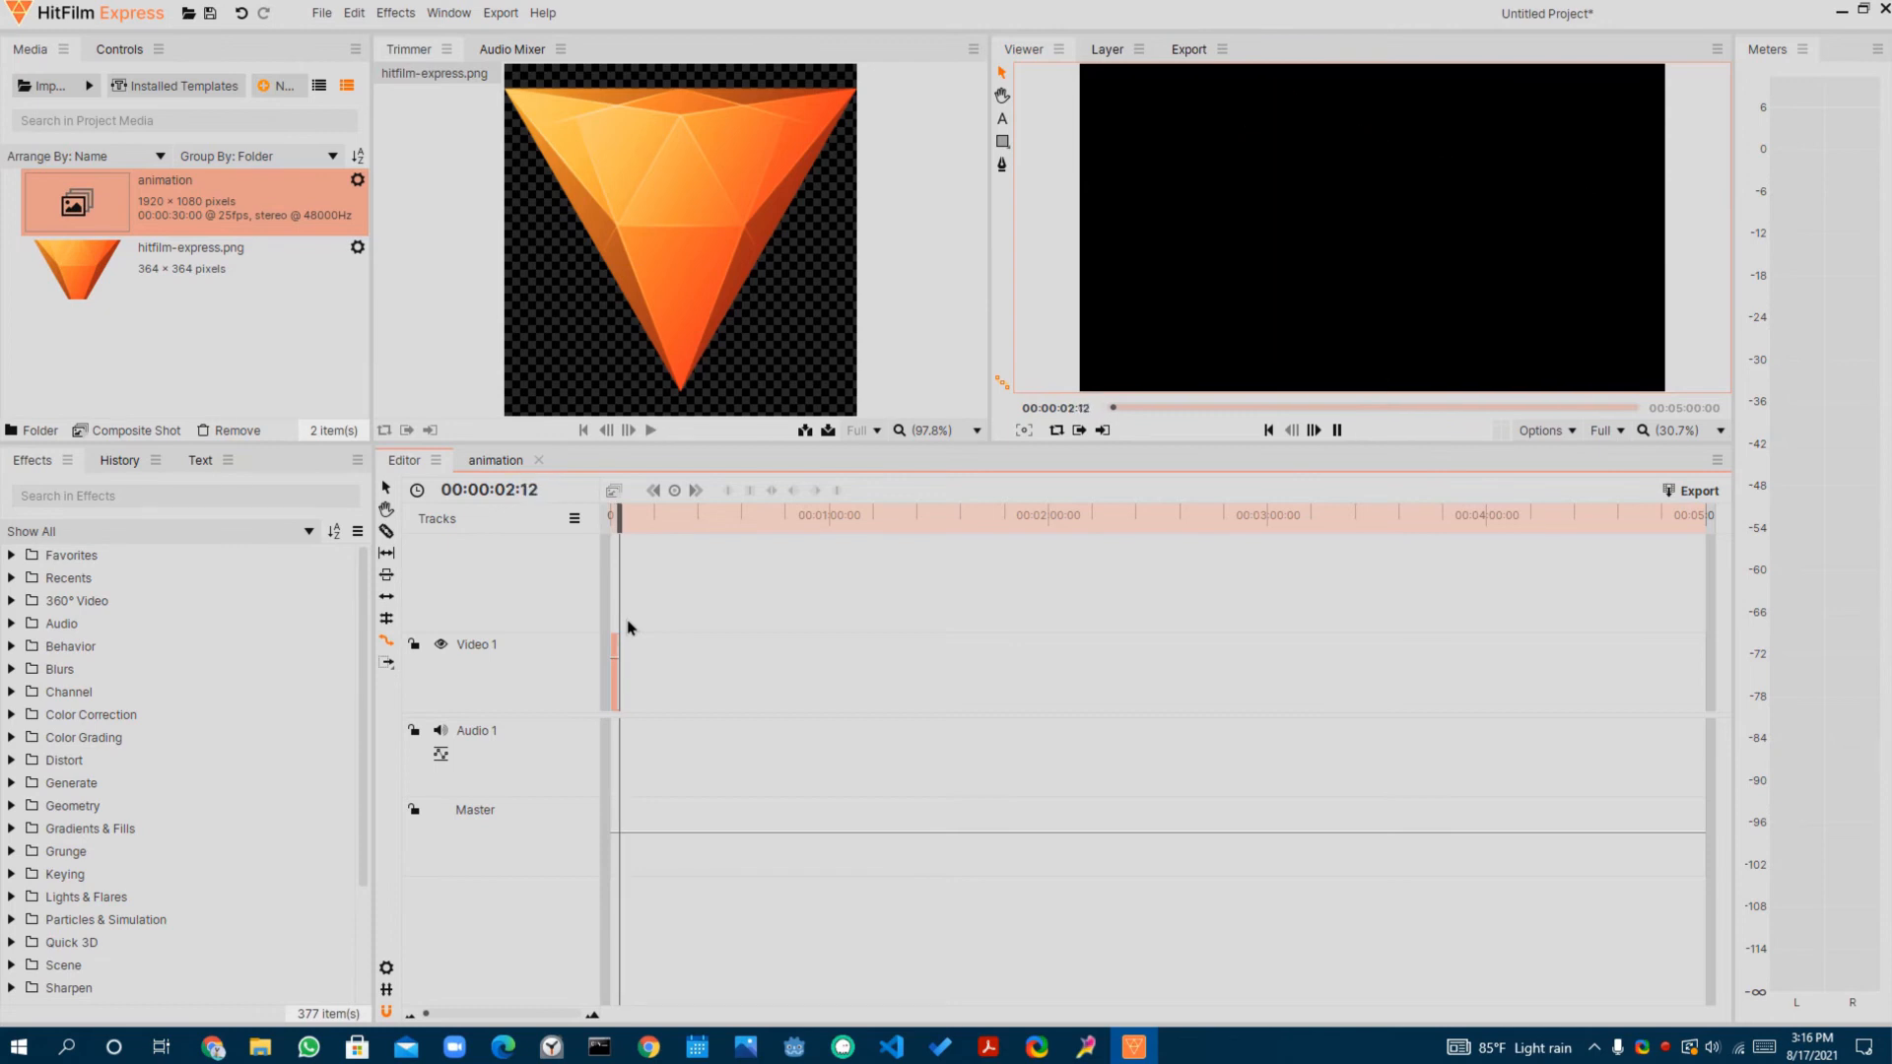
key("space")
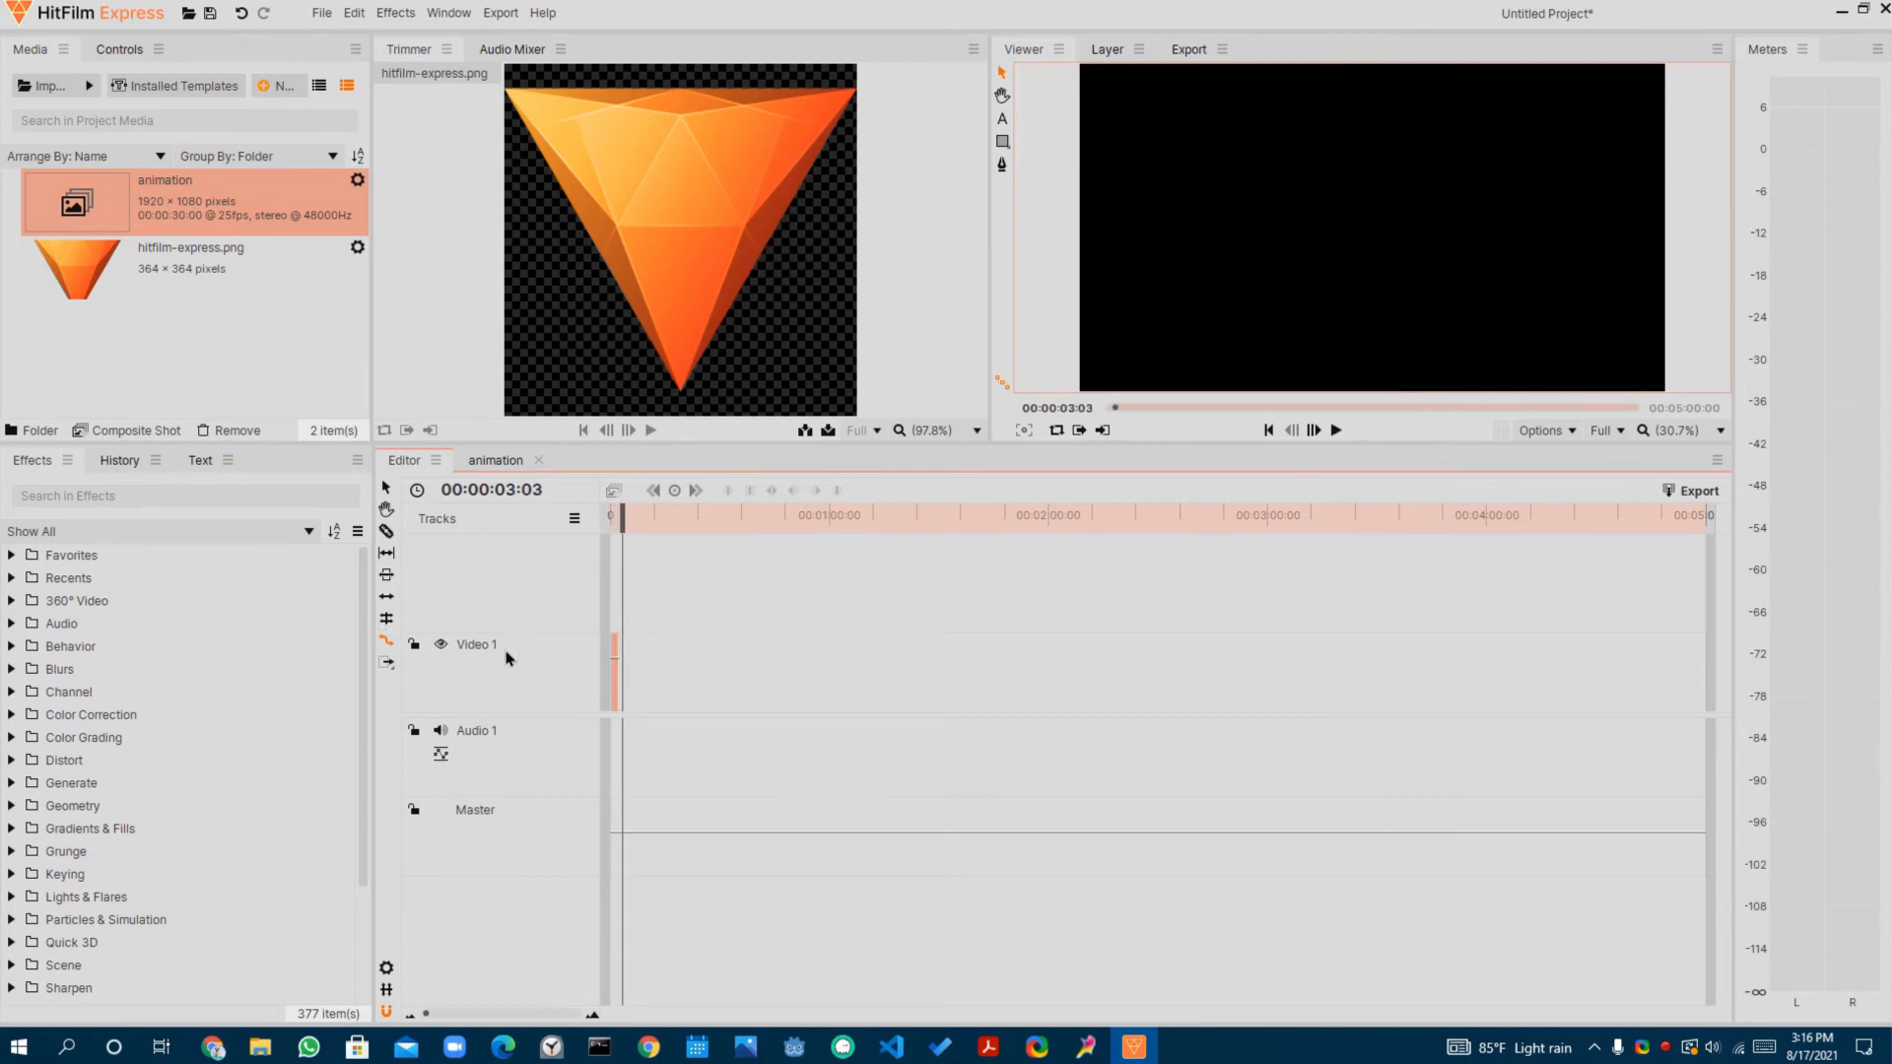
- Rate-stretch the animation clip out to about 10 seconds and play it from the start
mouse_move(625, 667)
left_mouse_down()
mouse_move(921, 659)
mouse_move(788, 645)
mouse_move(648, 692)
left_mouse_up()
key("Home")
key("space")
key("space")
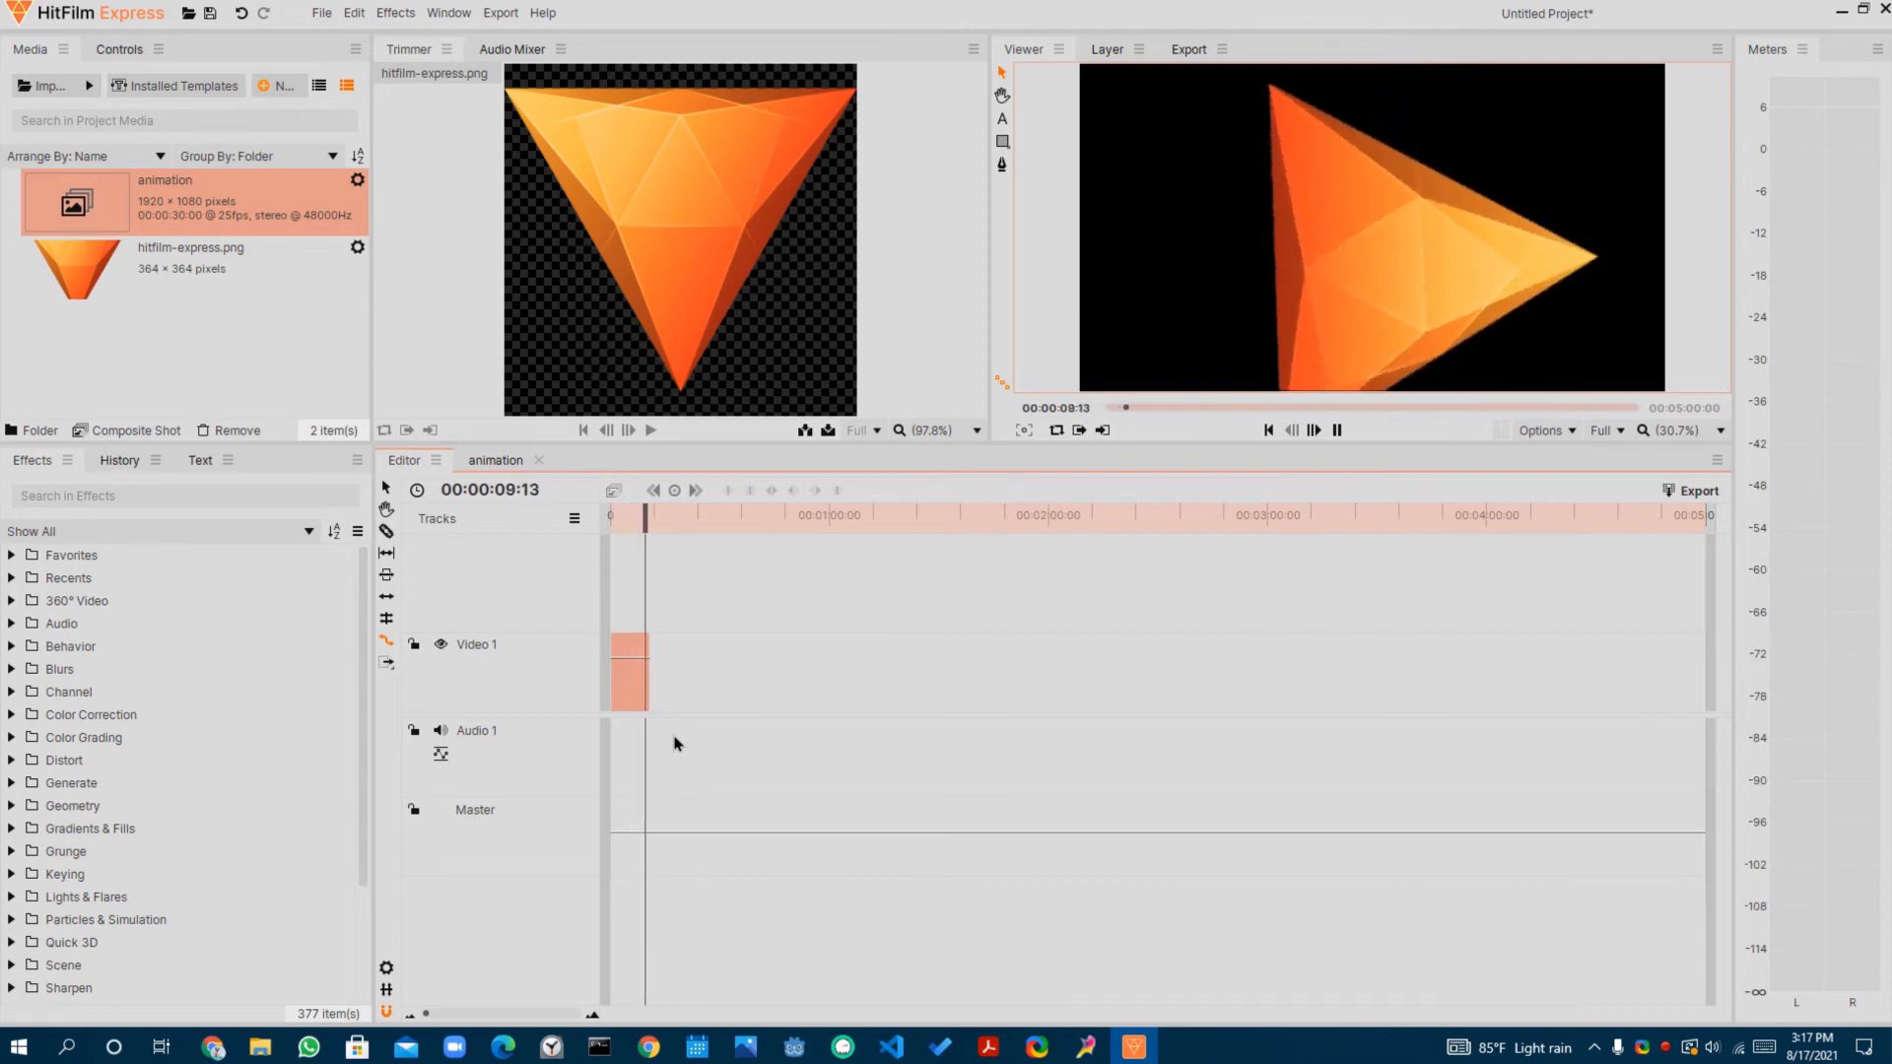
key("space")
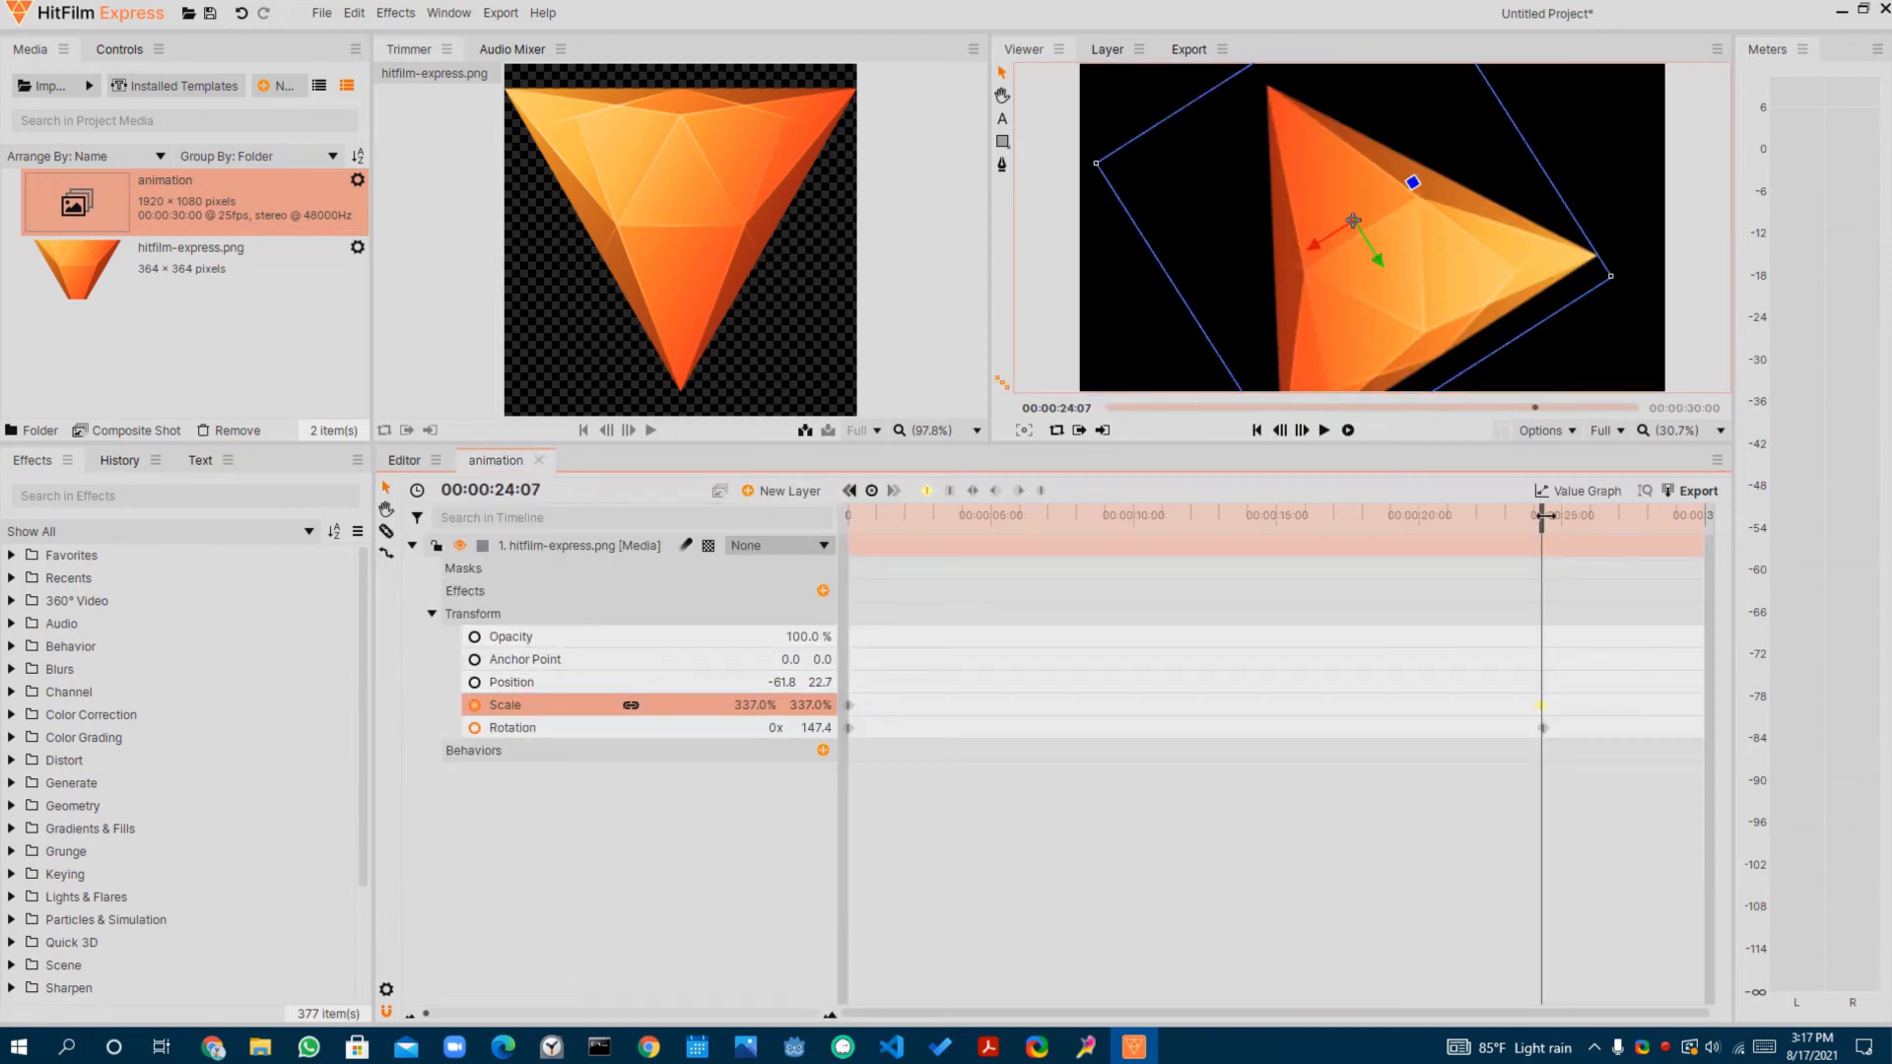
- Keyframe the logo's position at the start of the composite shot and move it to about -745.1, -335.3 at 00:00:12:15
left_click_drag(1545, 515, 828, 568)
left_click(474, 683)
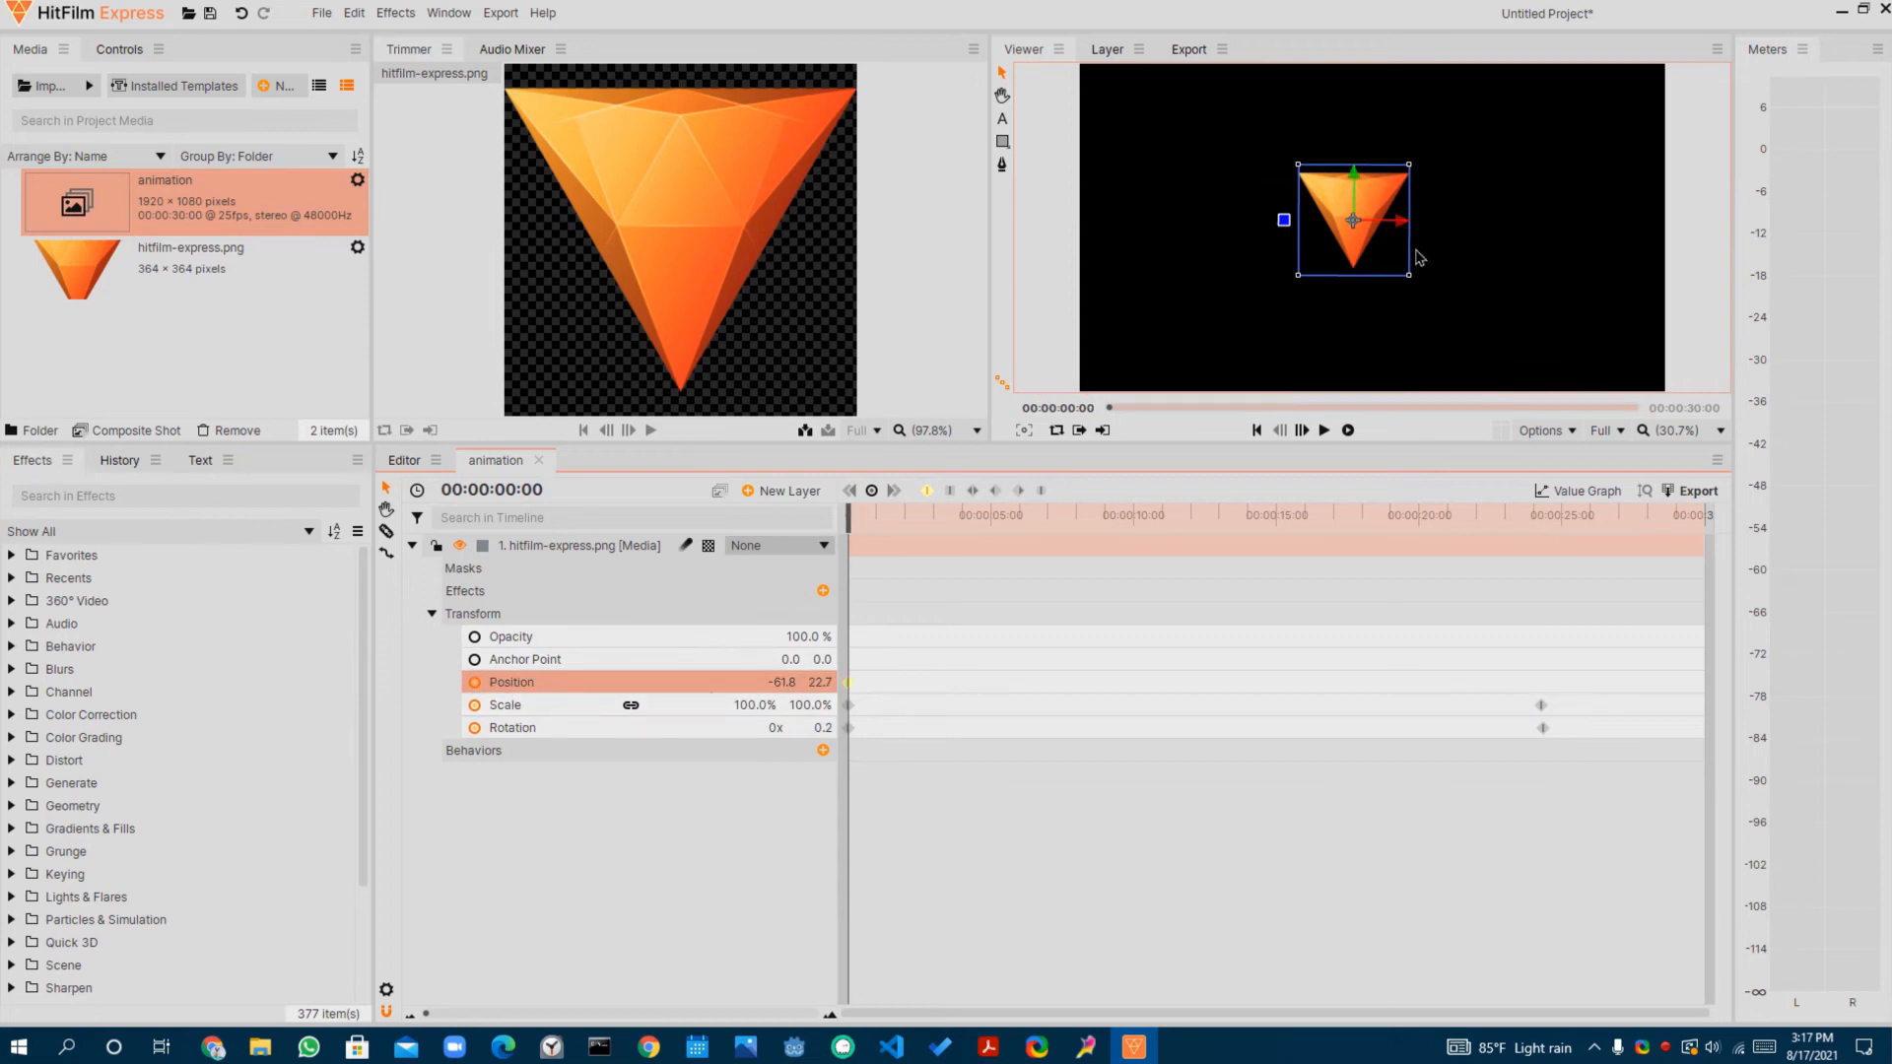
left_click_drag(838, 527, 1208, 515)
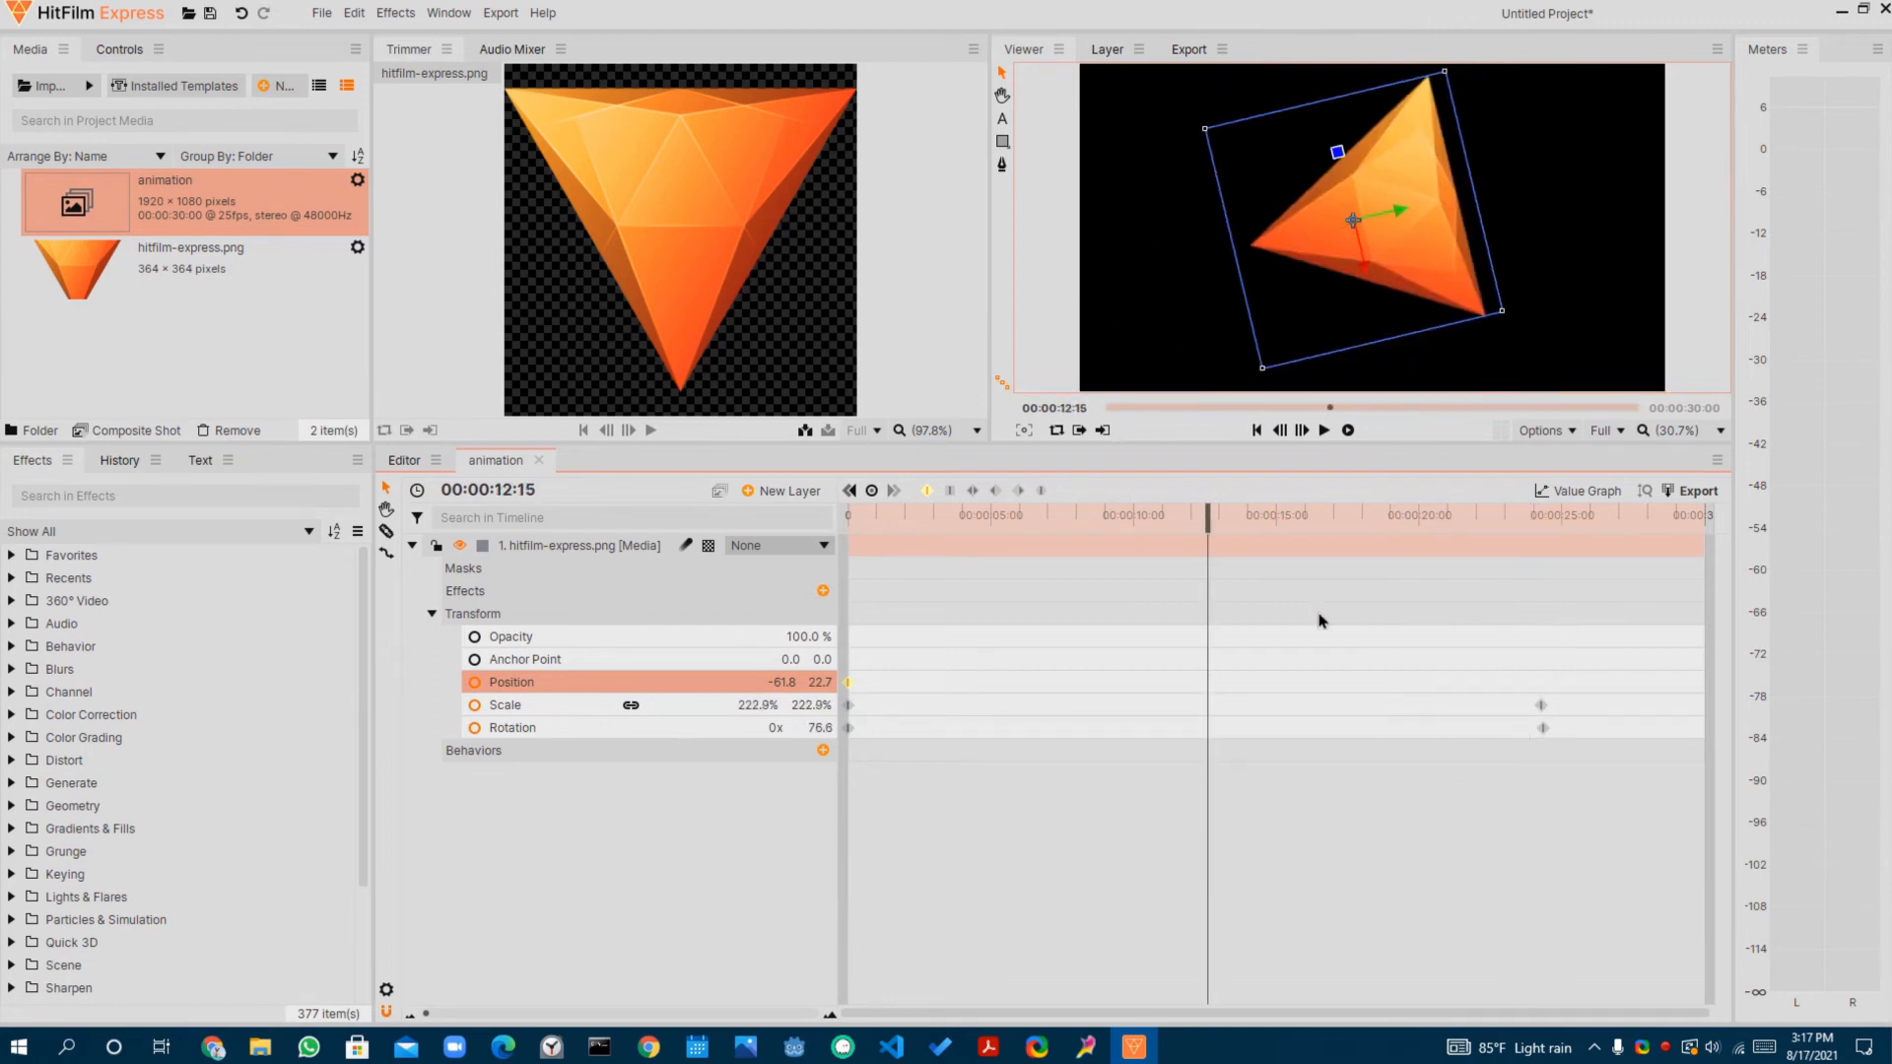
left_click_drag(1368, 233, 1195, 378)
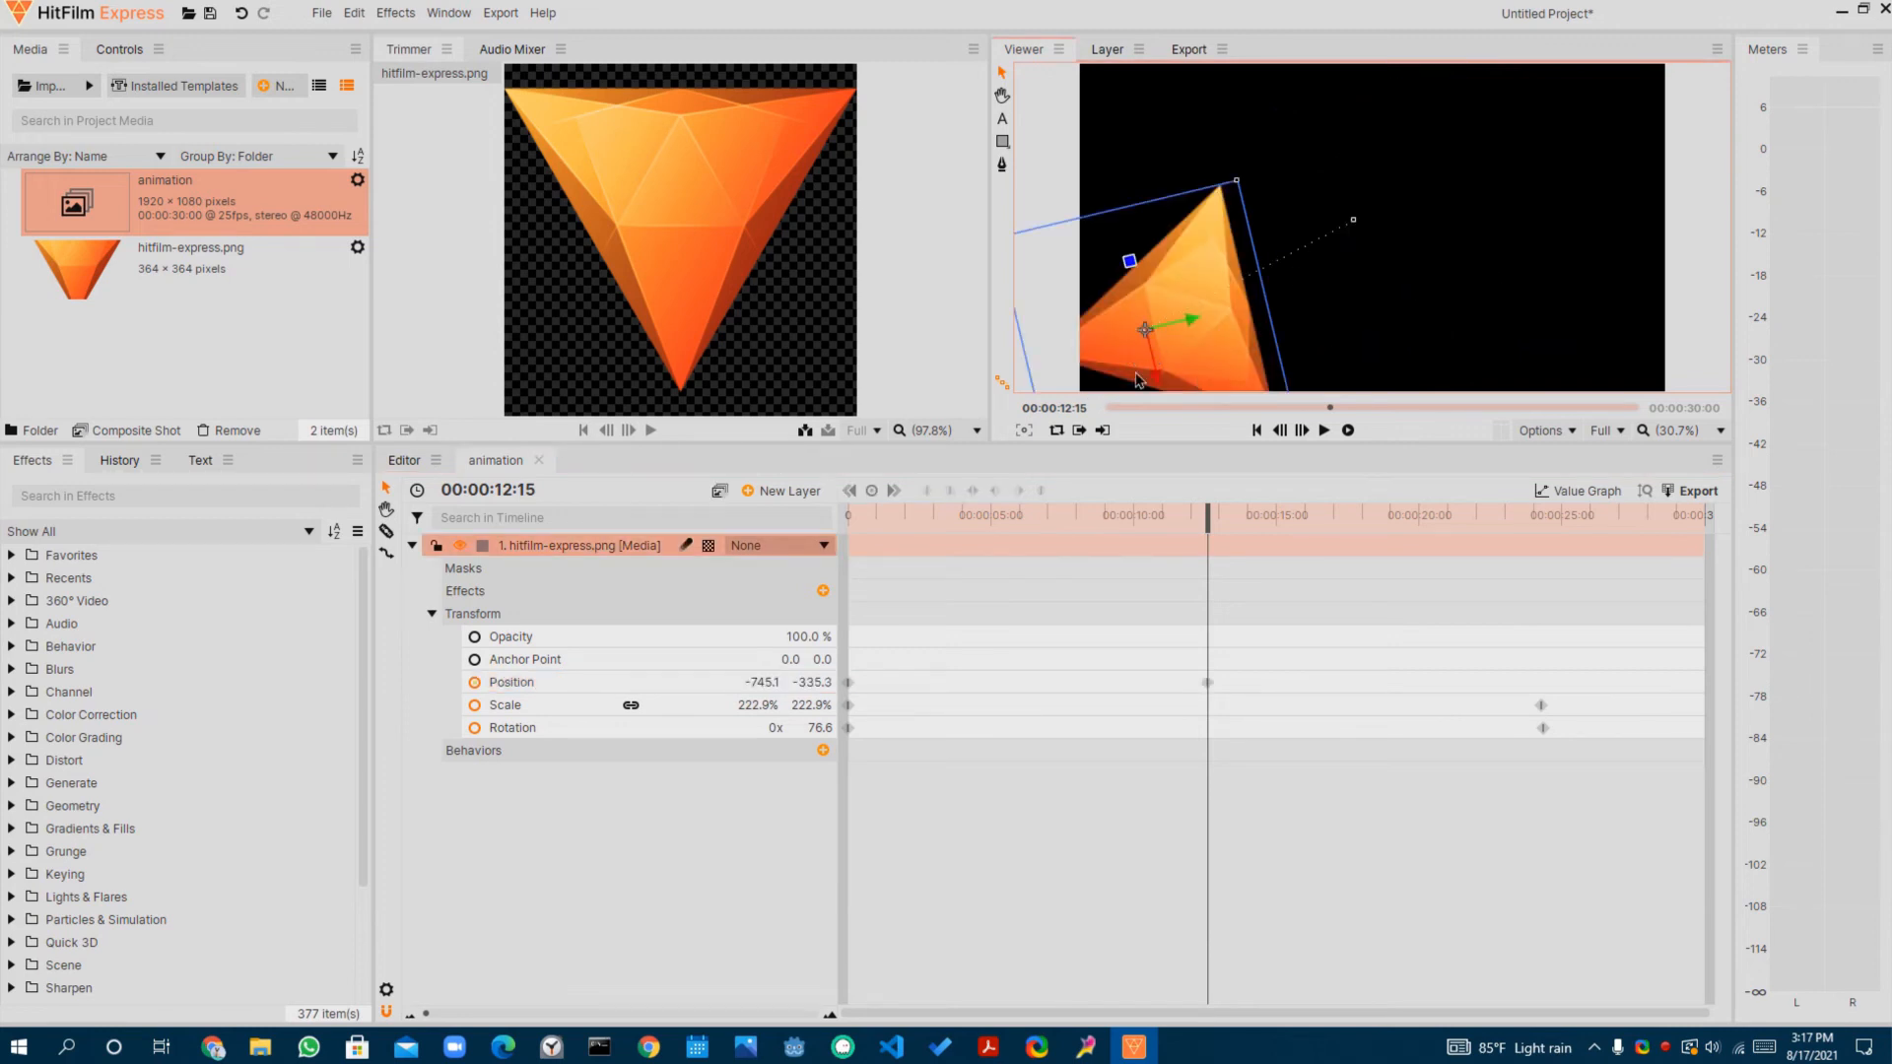
- Play the composite shot from the start to check the logo's position animation
left_click_drag(1212, 520, 837, 583)
key("space")
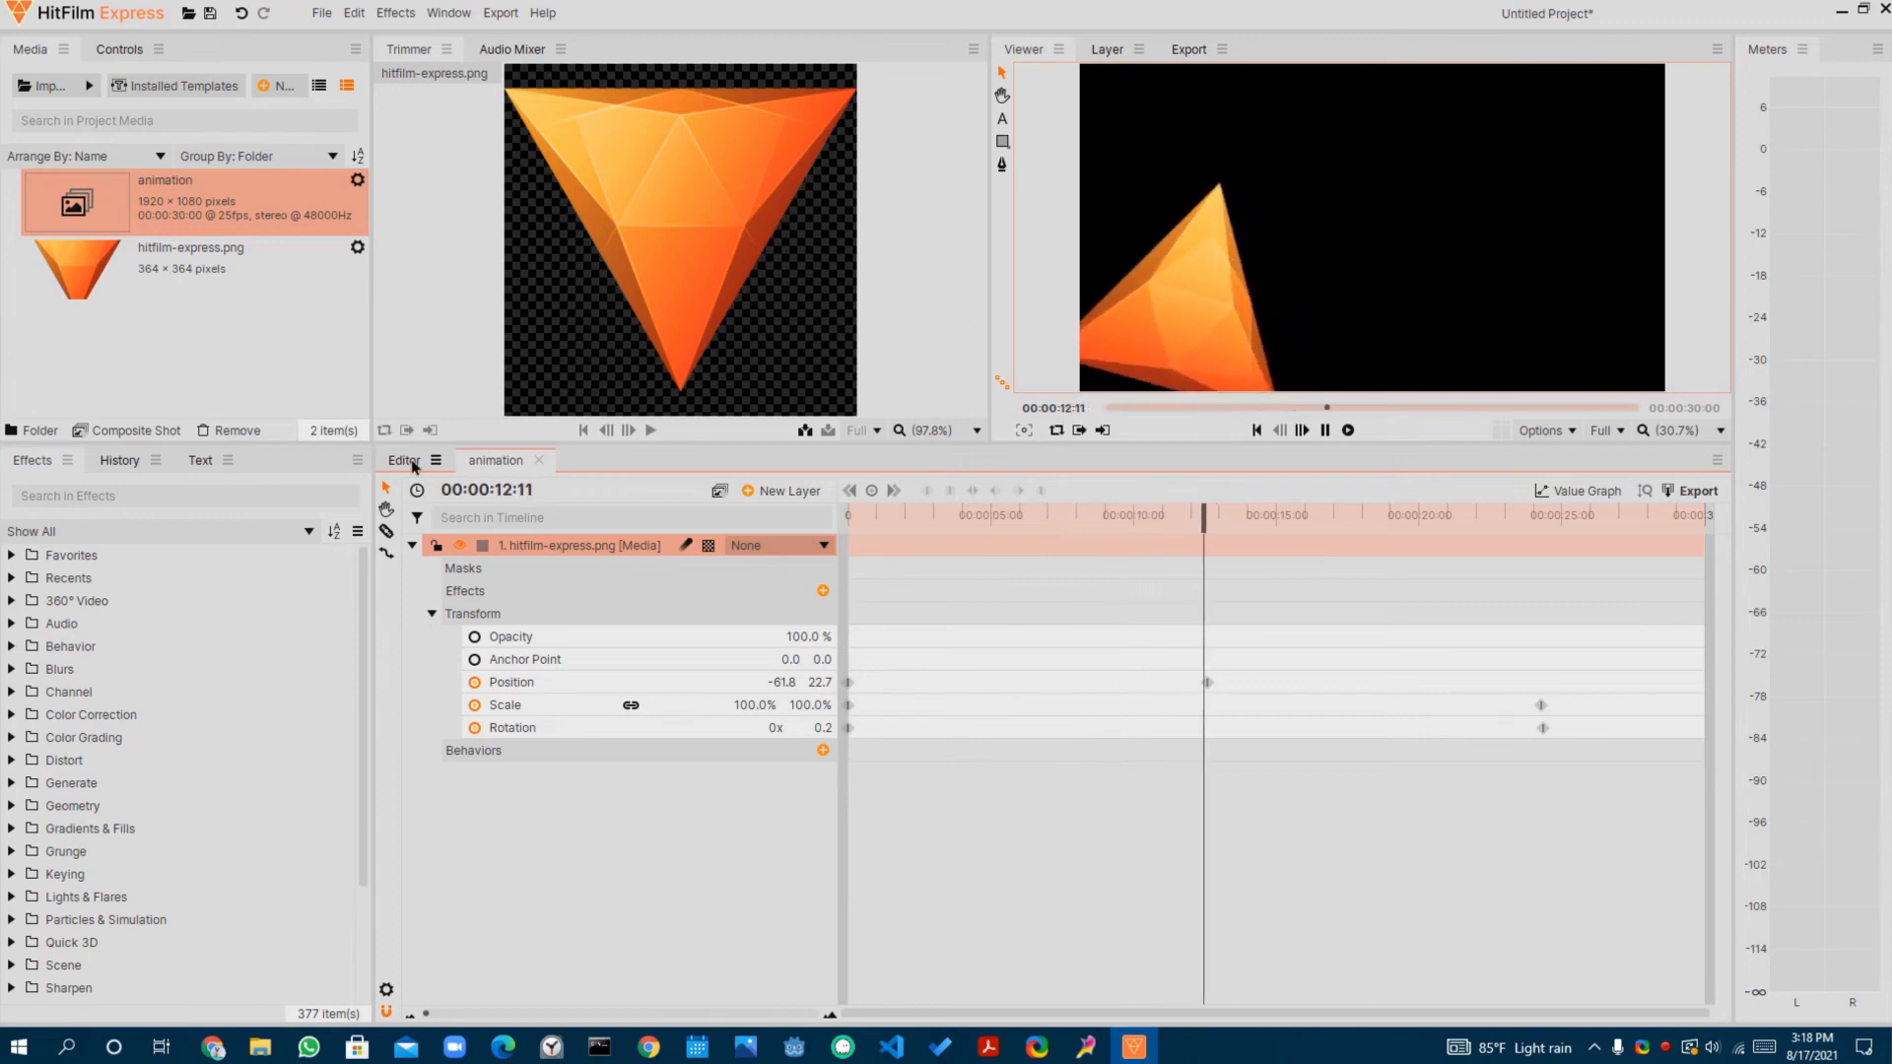
key("space")
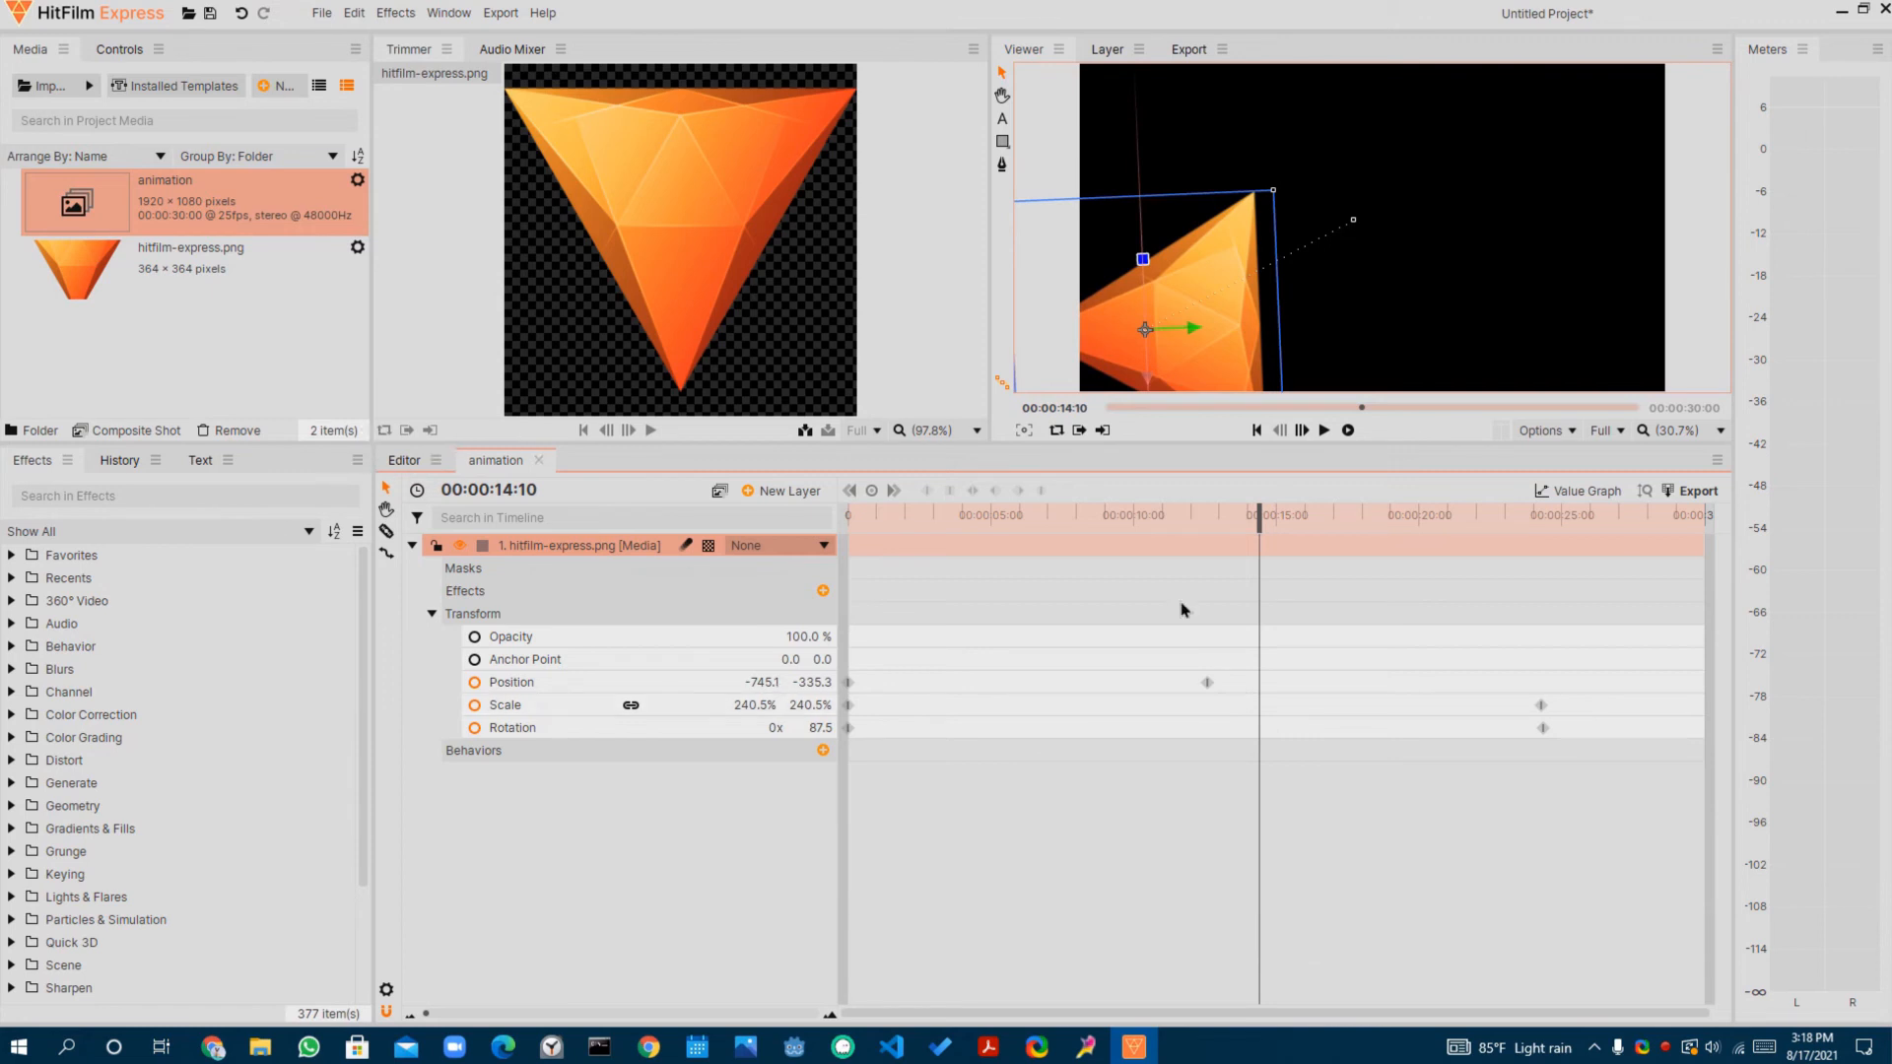
- Try lowering the logo's opacity to 0% at 00:00:24:03 and set it back to 100%
left_click_drag(1259, 522, 849, 514)
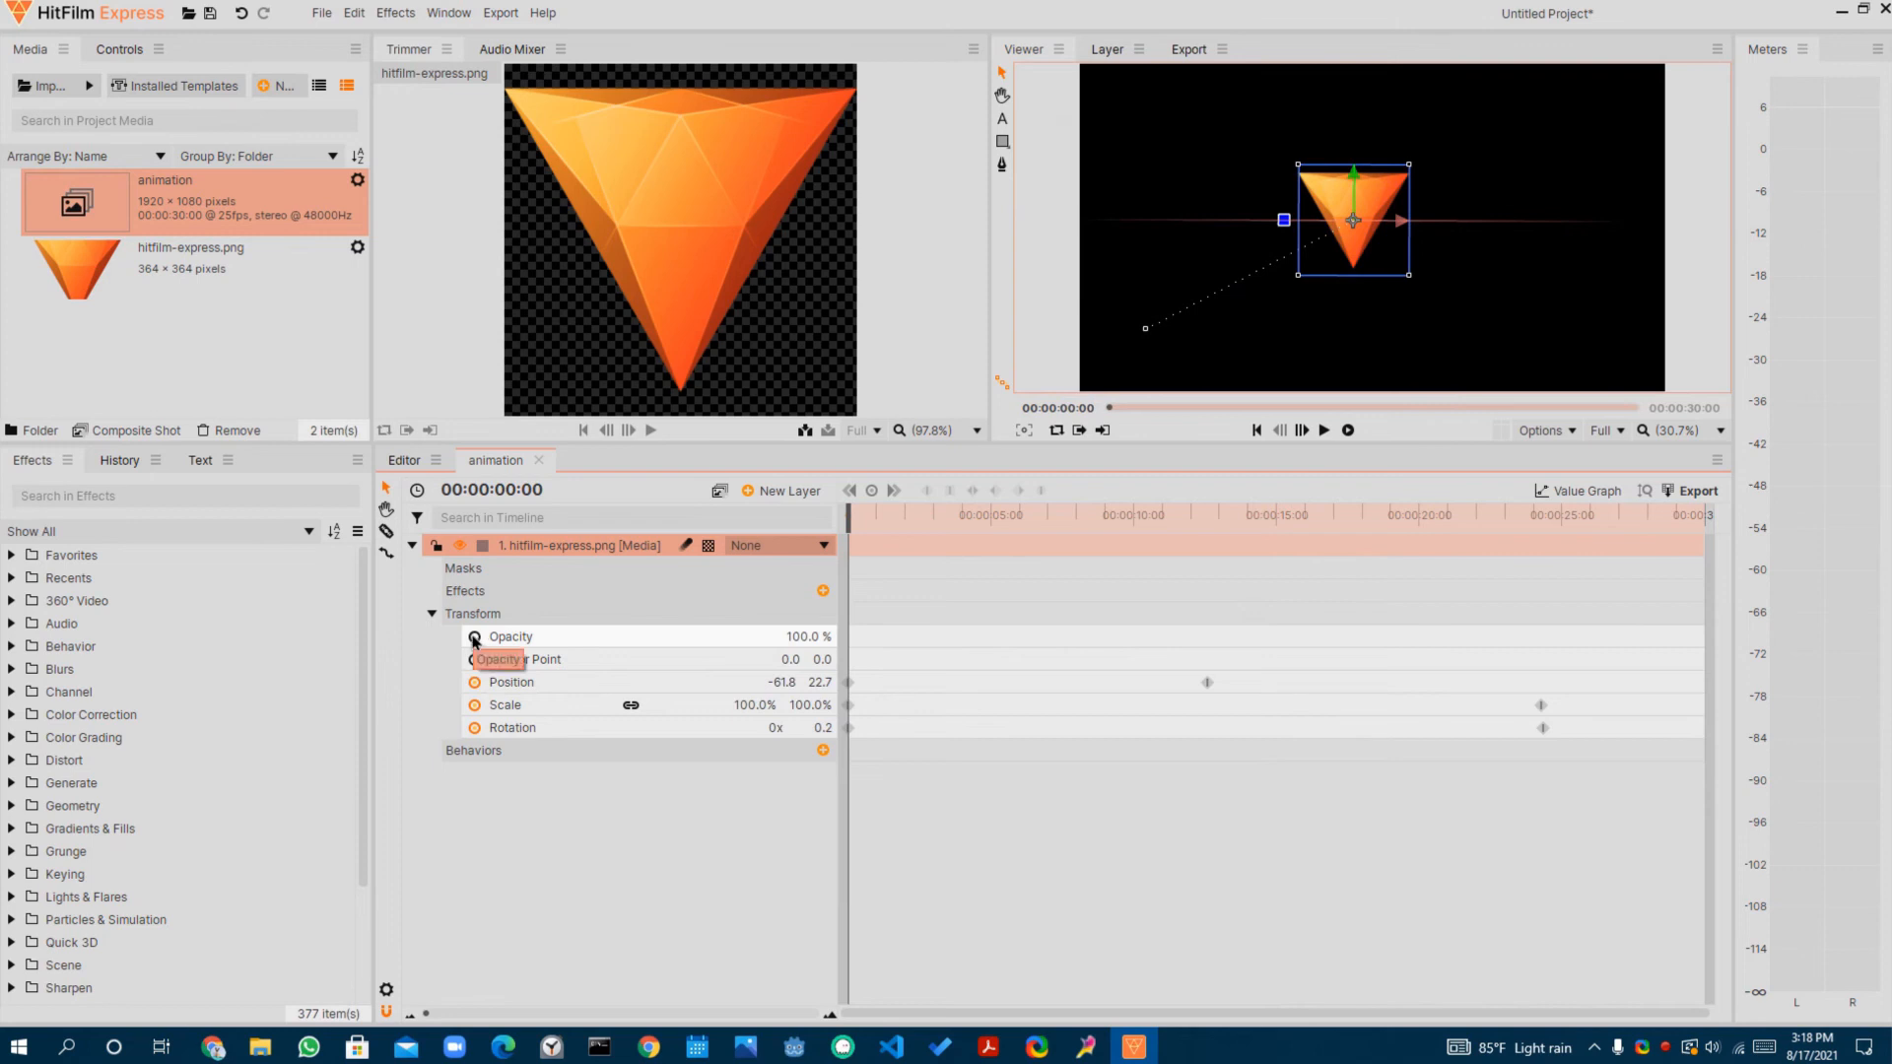
left_click_drag(969, 542, 1546, 580)
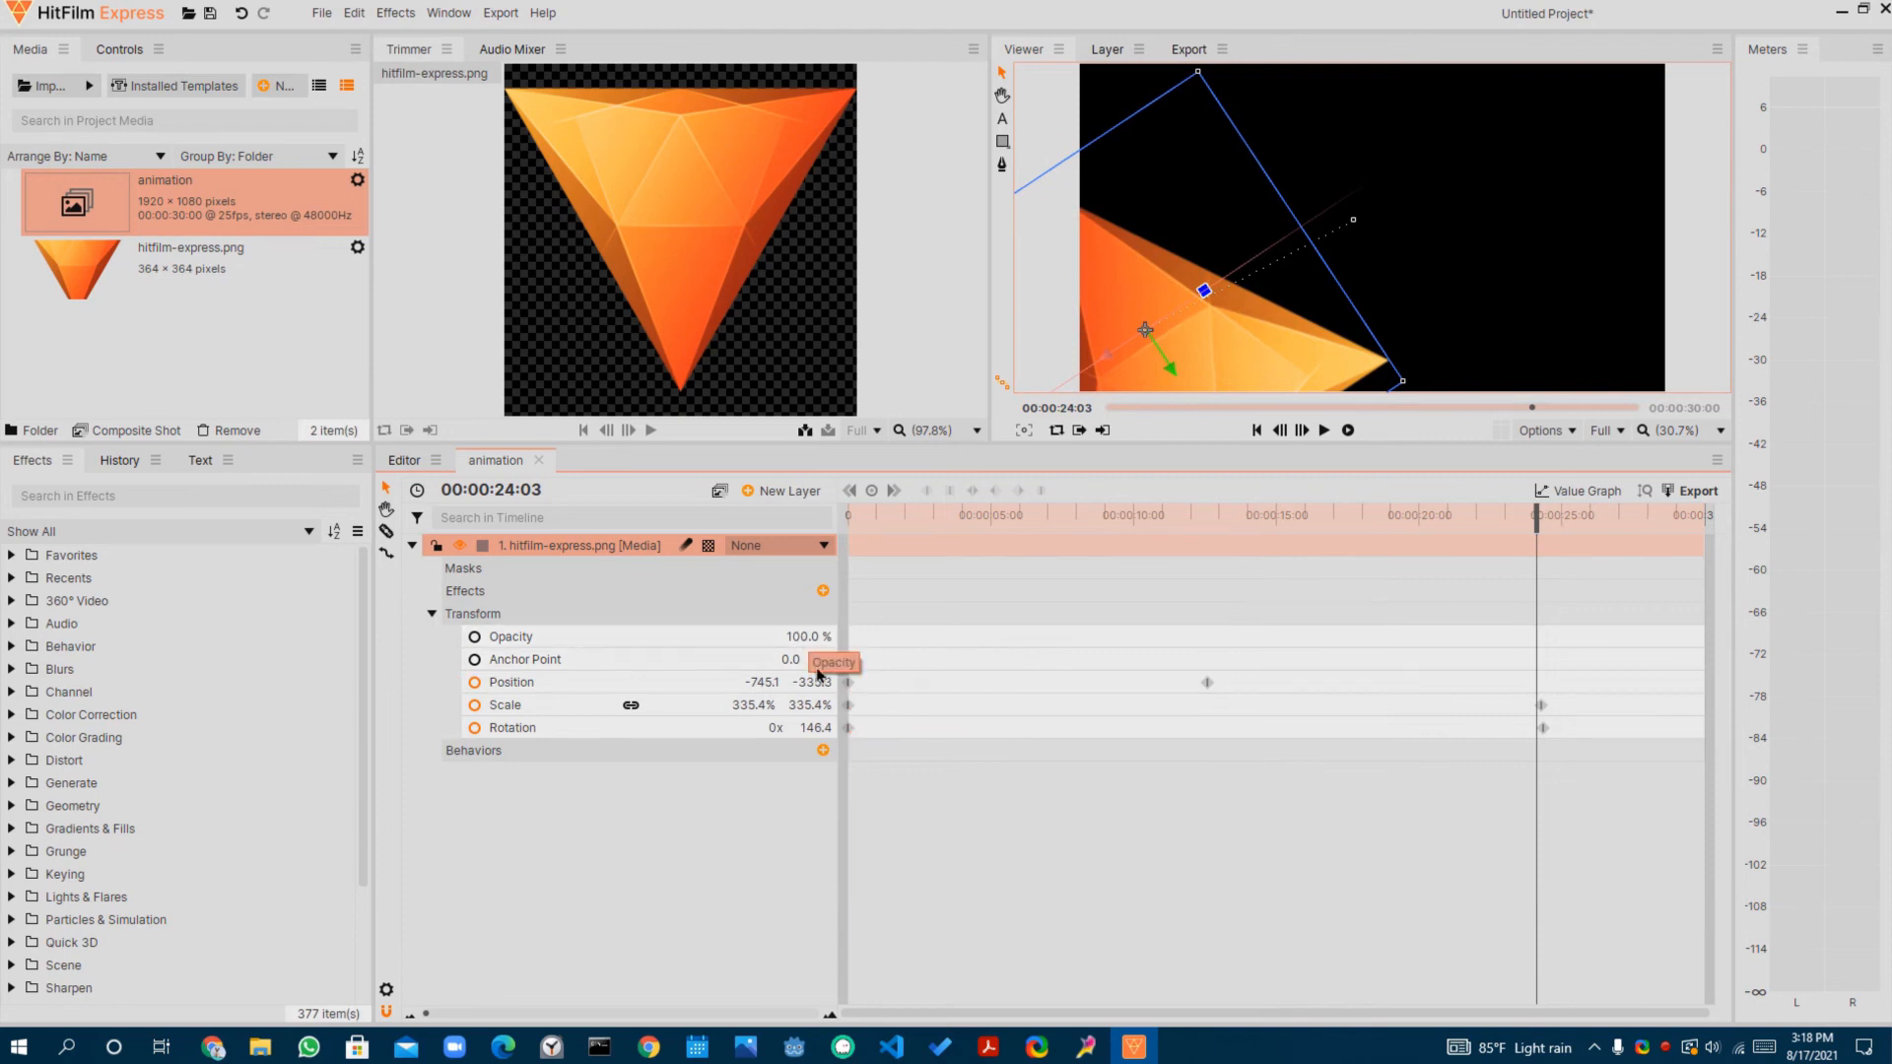
left_click_drag(803, 636, 749, 637)
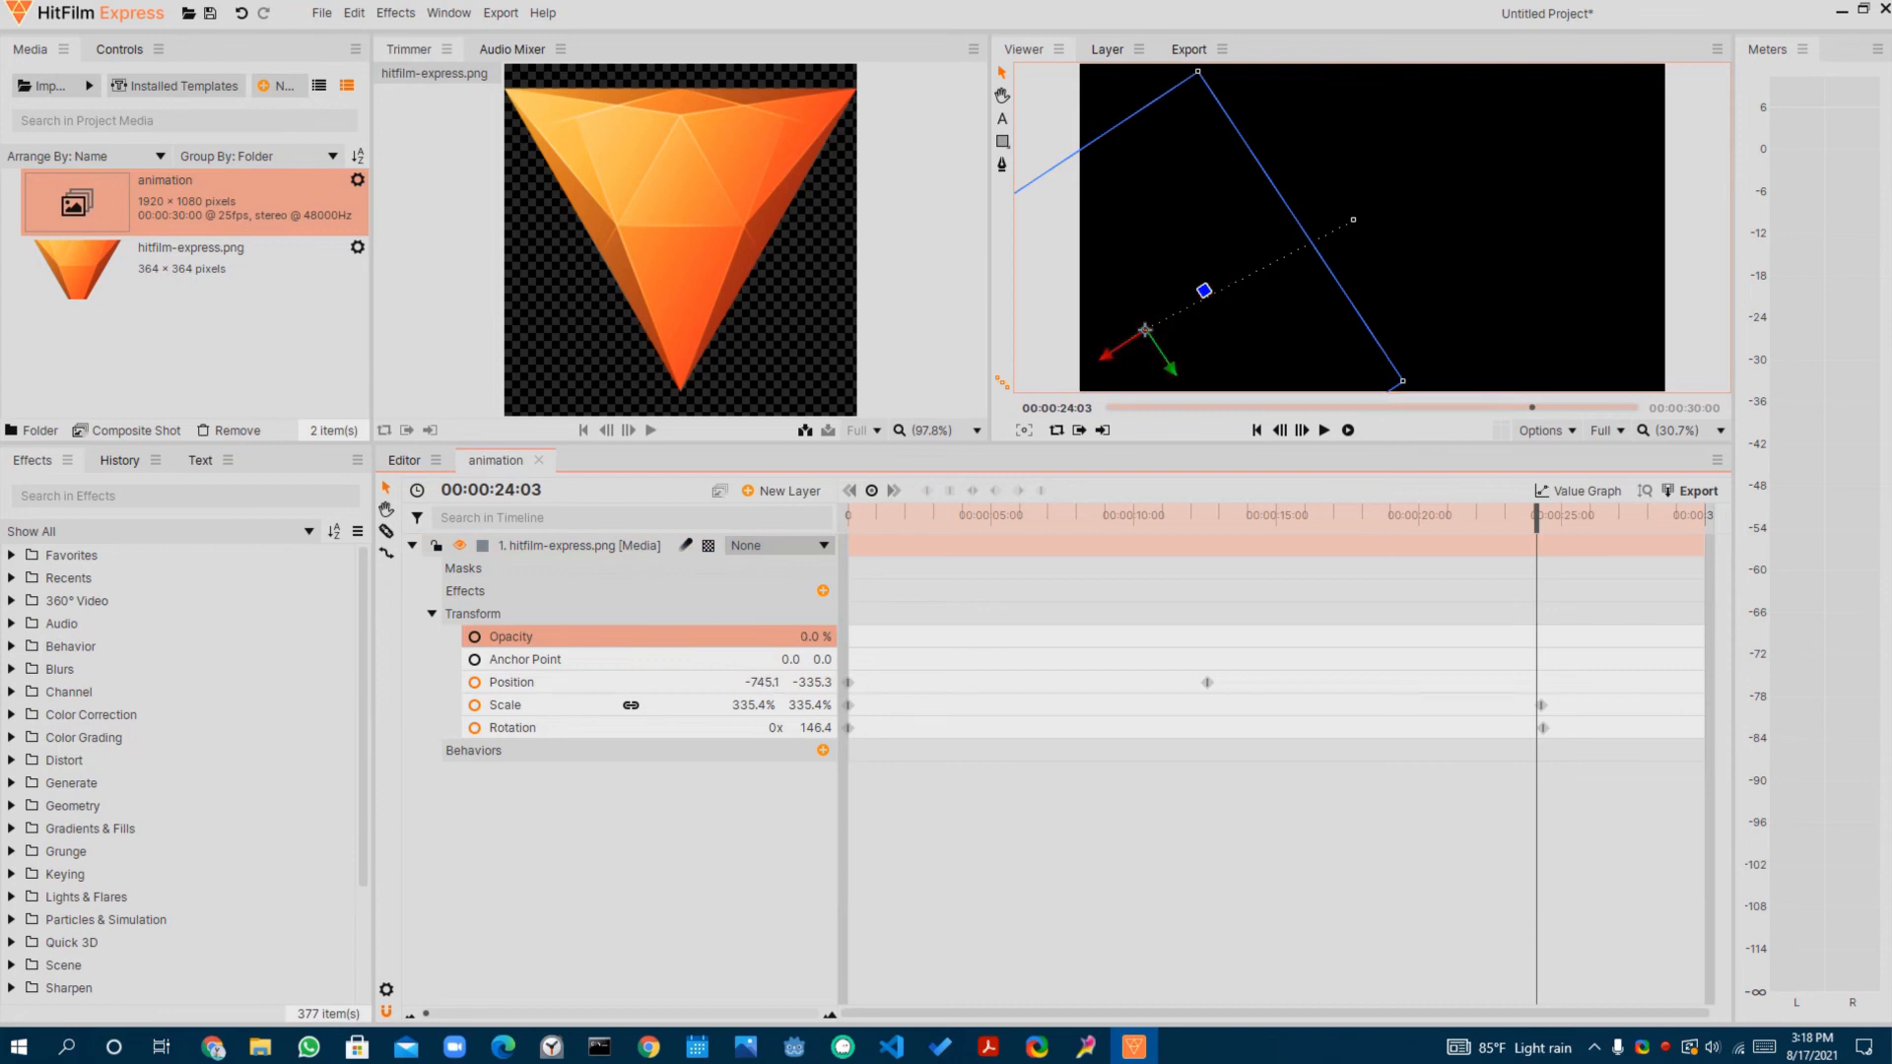
left_click_drag(749, 636, 818, 634)
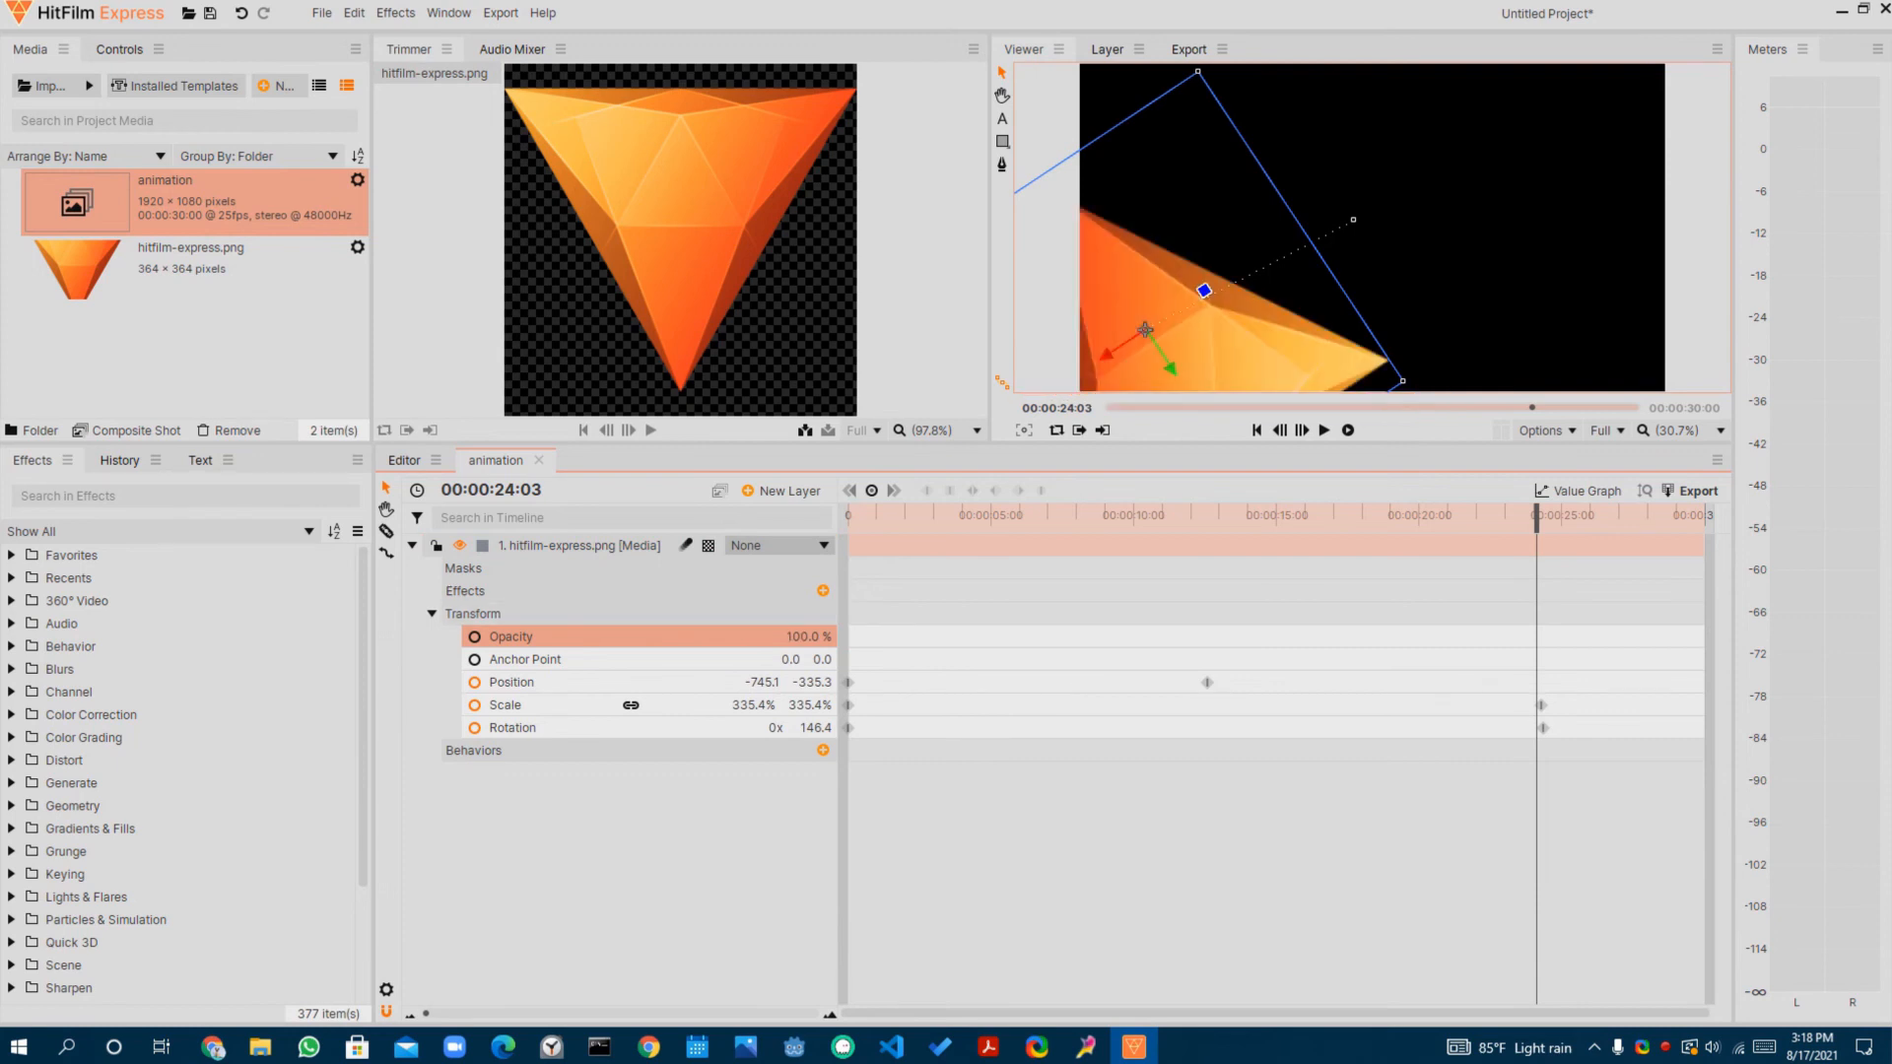
mouse_move(812, 636)
left_mouse_down()
mouse_move(751, 636)
mouse_move(812, 636)
left_mouse_up()
- Keyframe the logo's opacity from 100% at 00:00:24:09 to 0% at 00:00:29:24, and shift the last keyframe back to about 29 seconds
left_click_drag(1536, 528, 1542, 527)
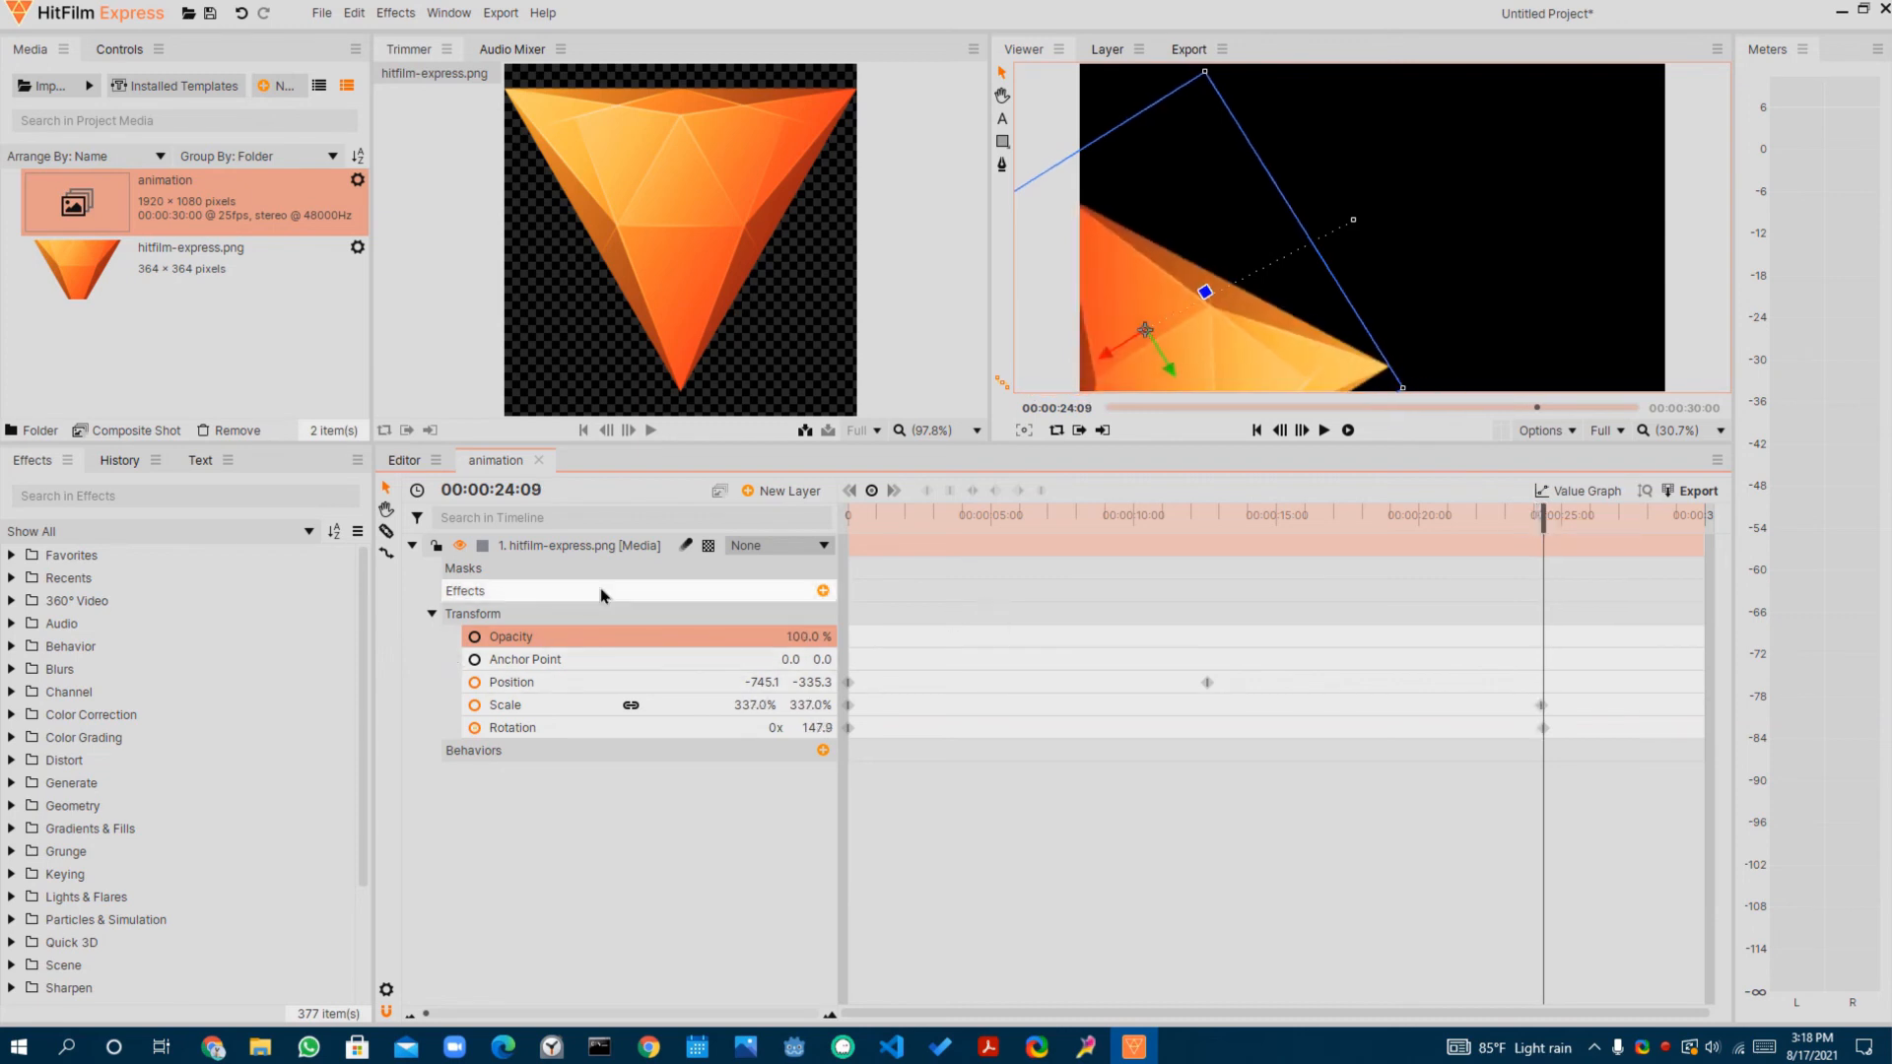
left_click(475, 639)
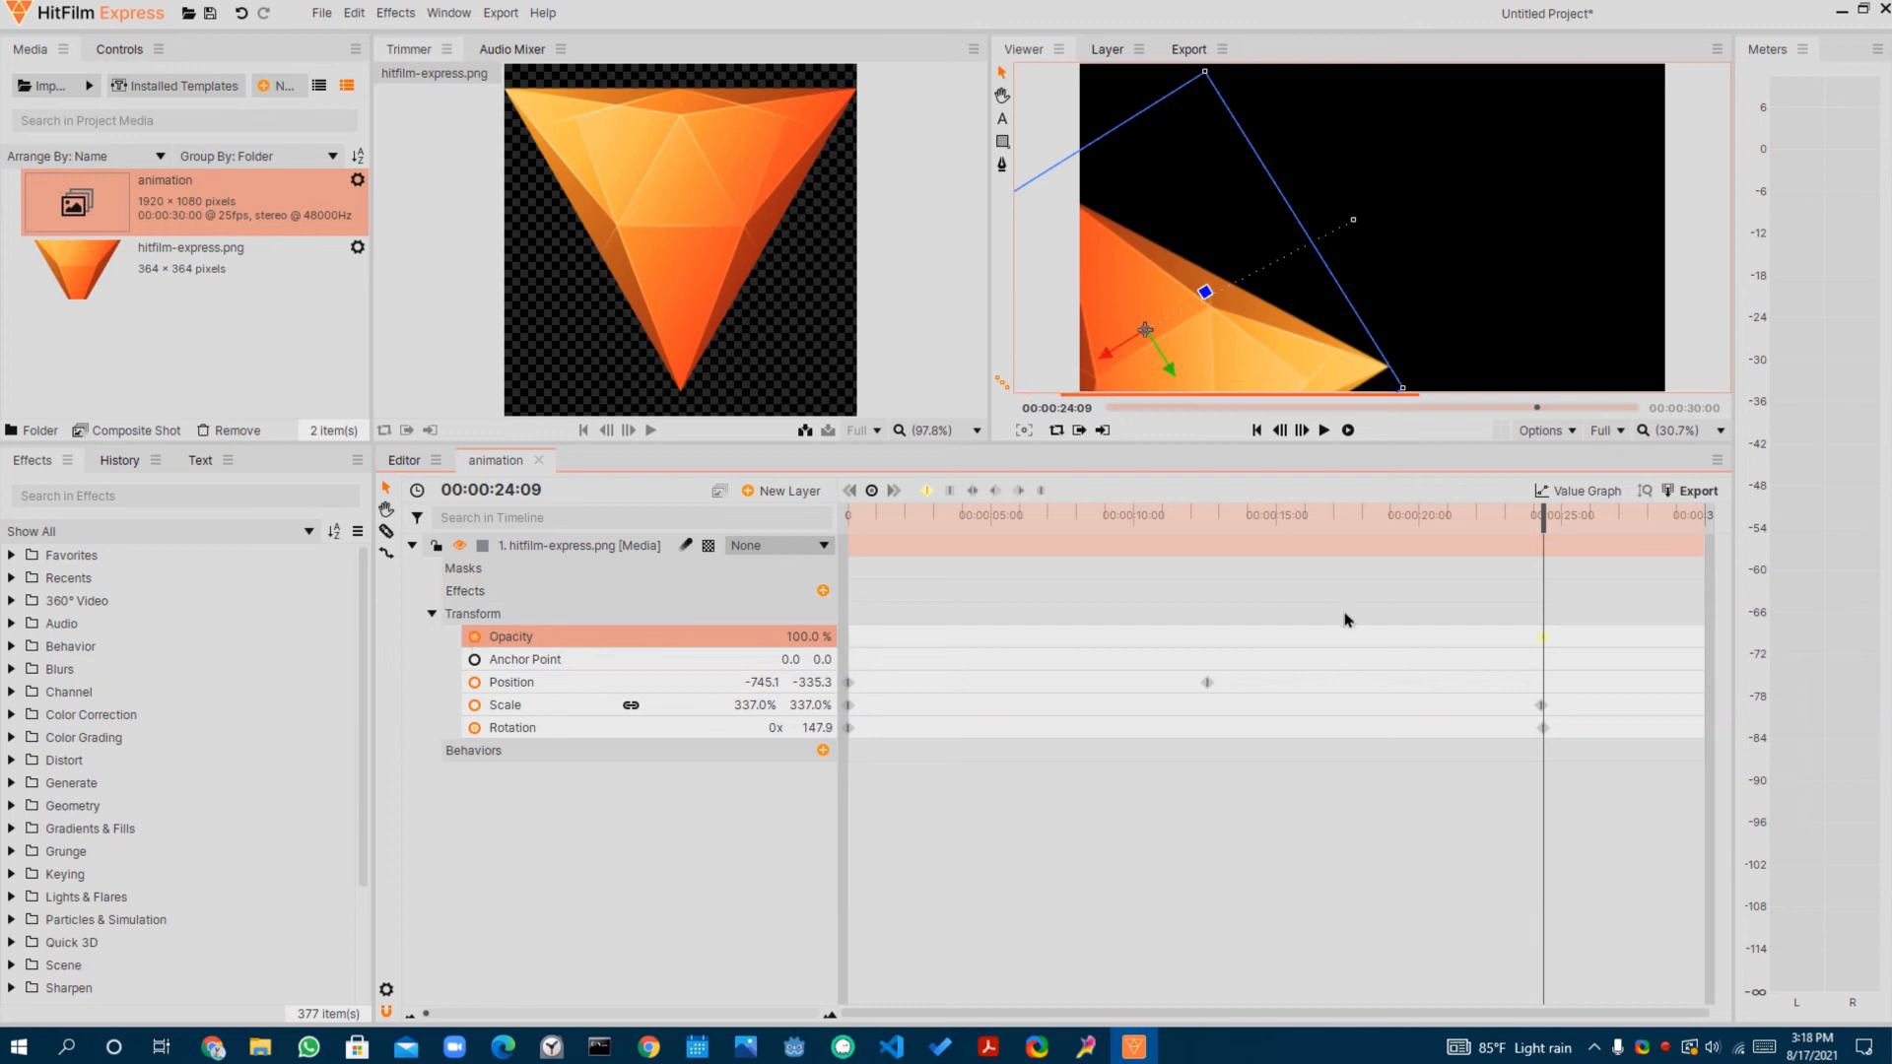
left_click_drag(1544, 516, 1734, 520)
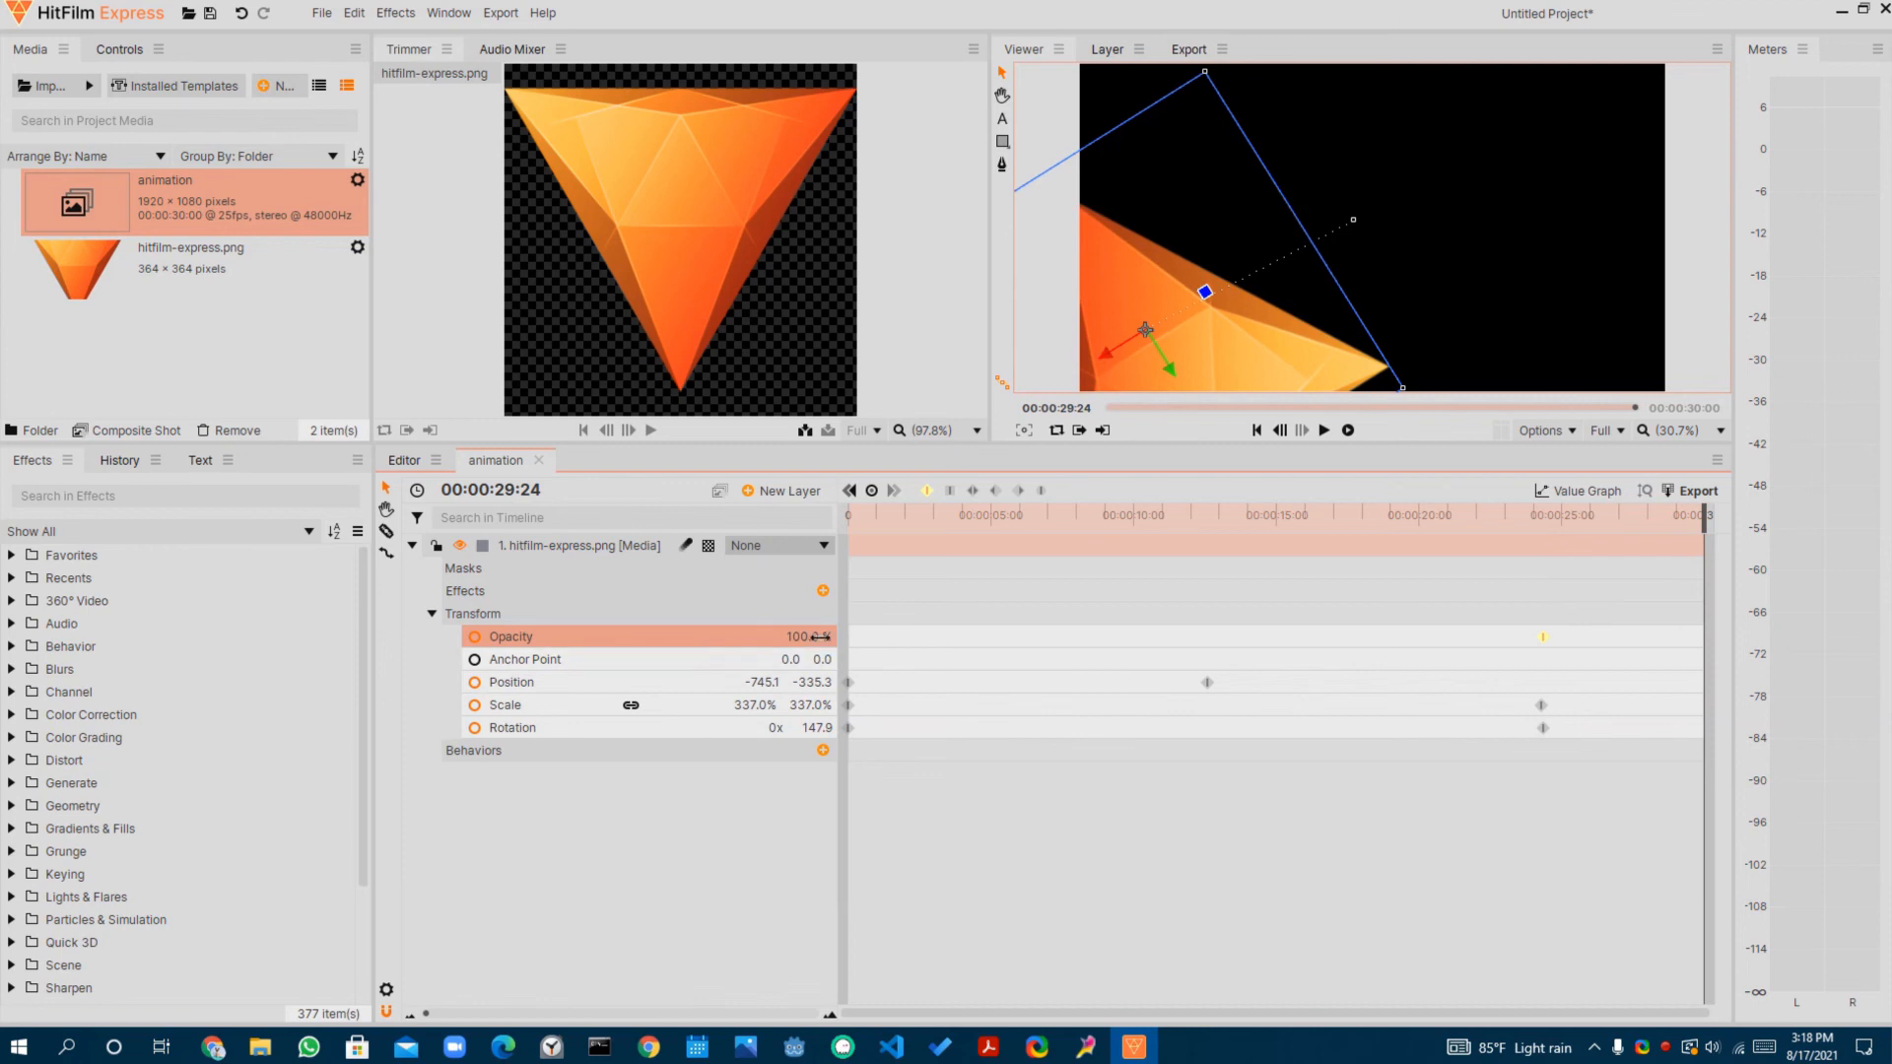
left_click_drag(828, 636, 749, 636)
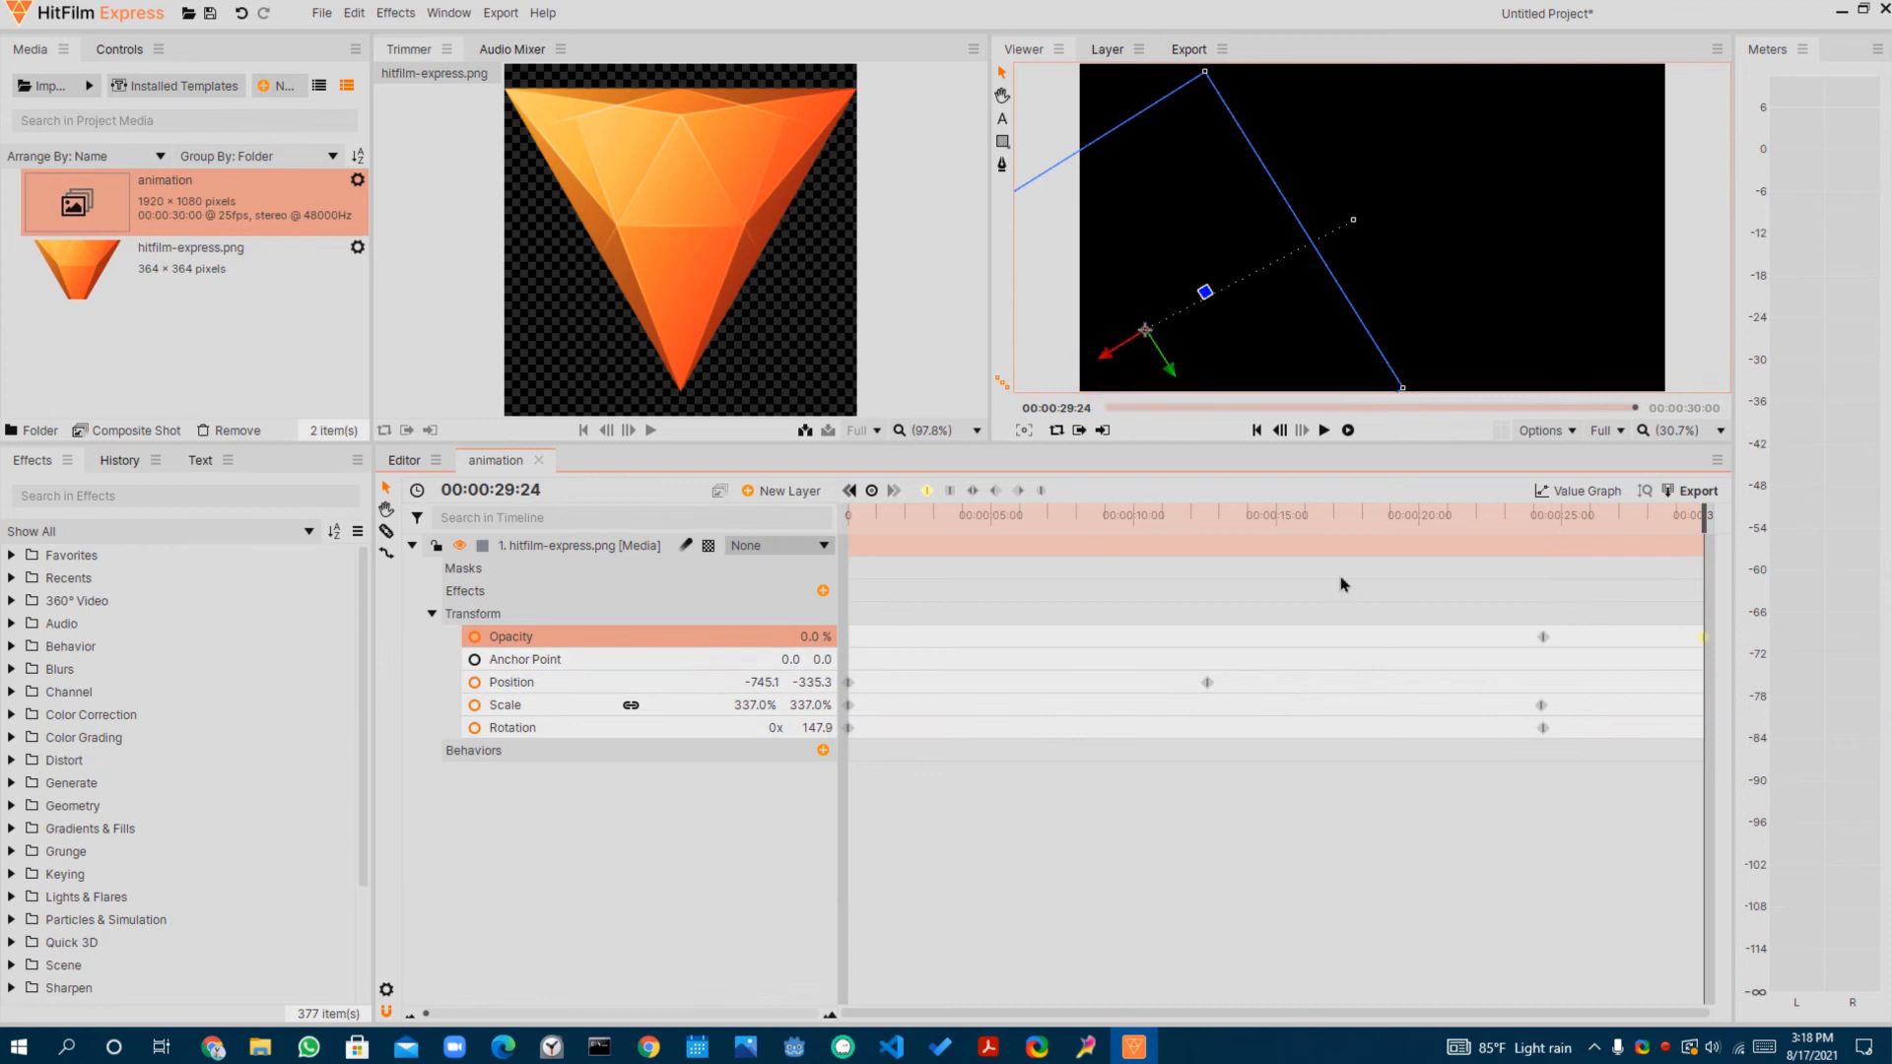
left_click_drag(1704, 638, 1676, 637)
- Play the animation clip from the beginning of the editor timeline to check the movement and fade-out
left_click_drag(1625, 535, 846, 532)
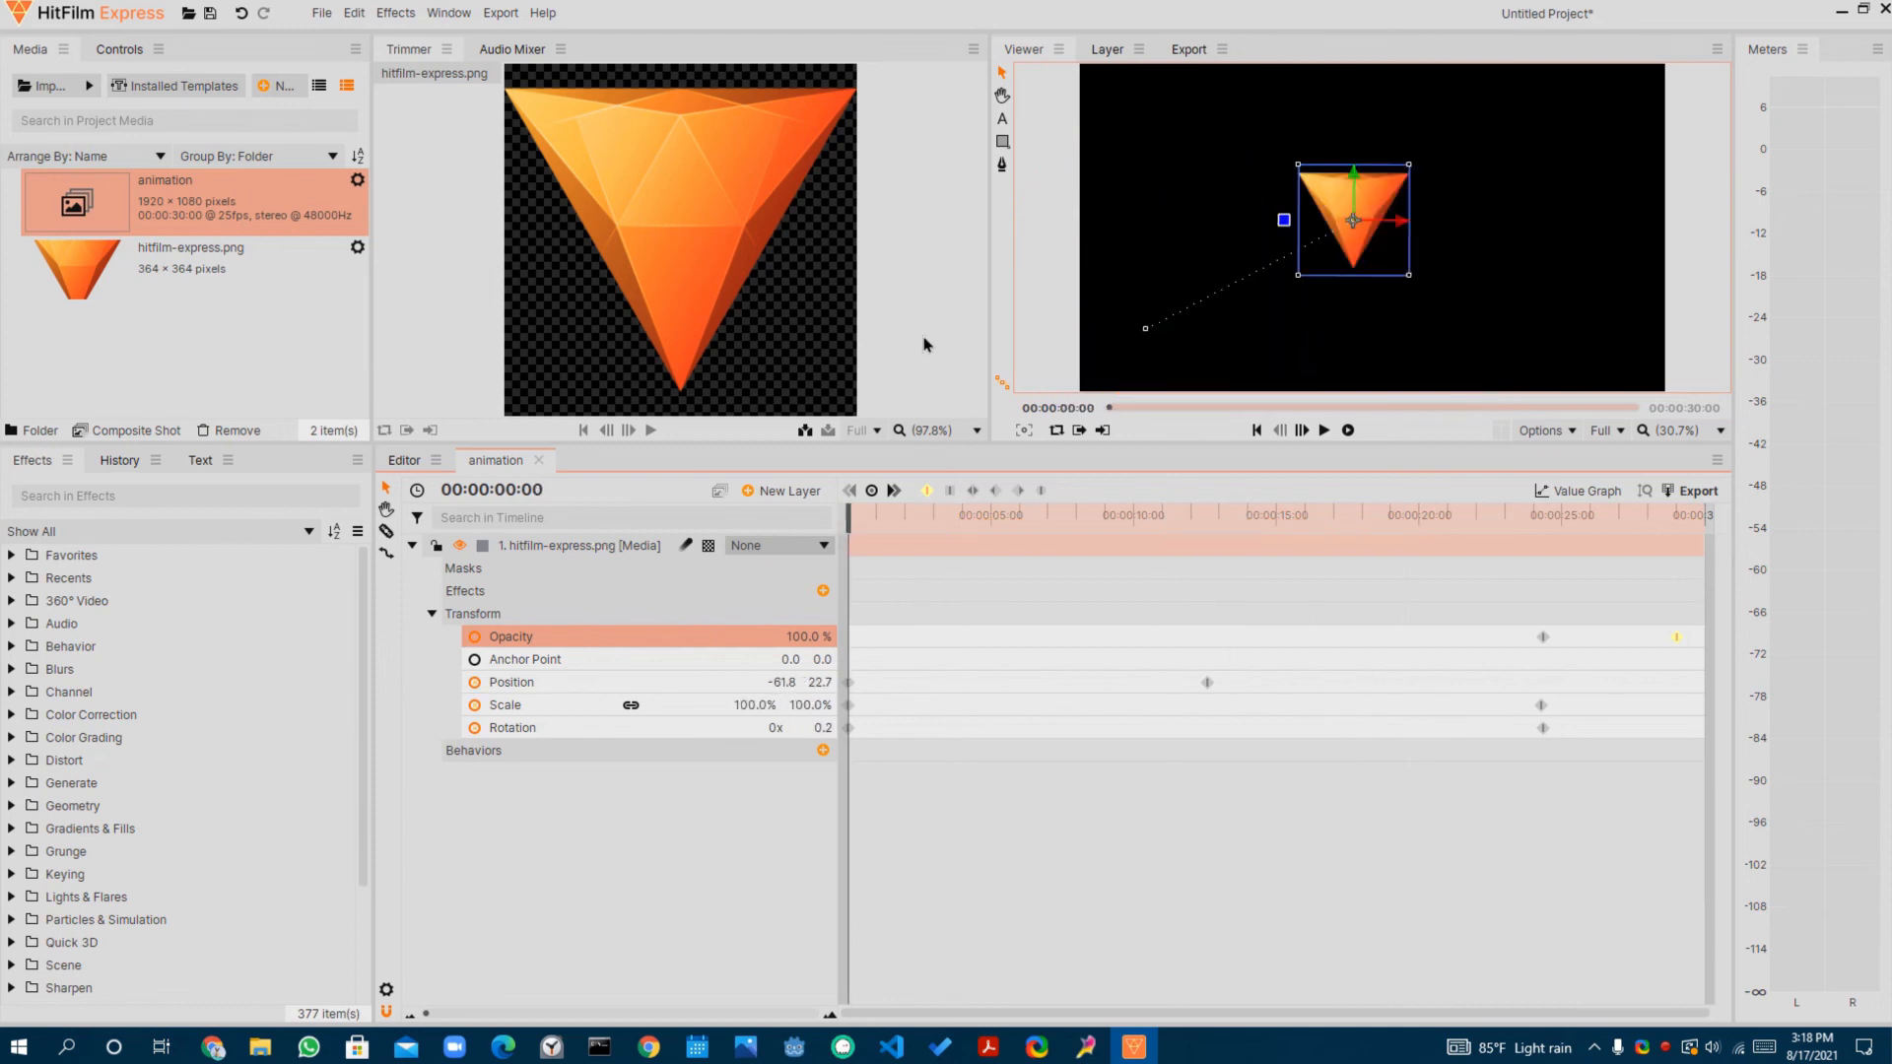
left_click(404, 460)
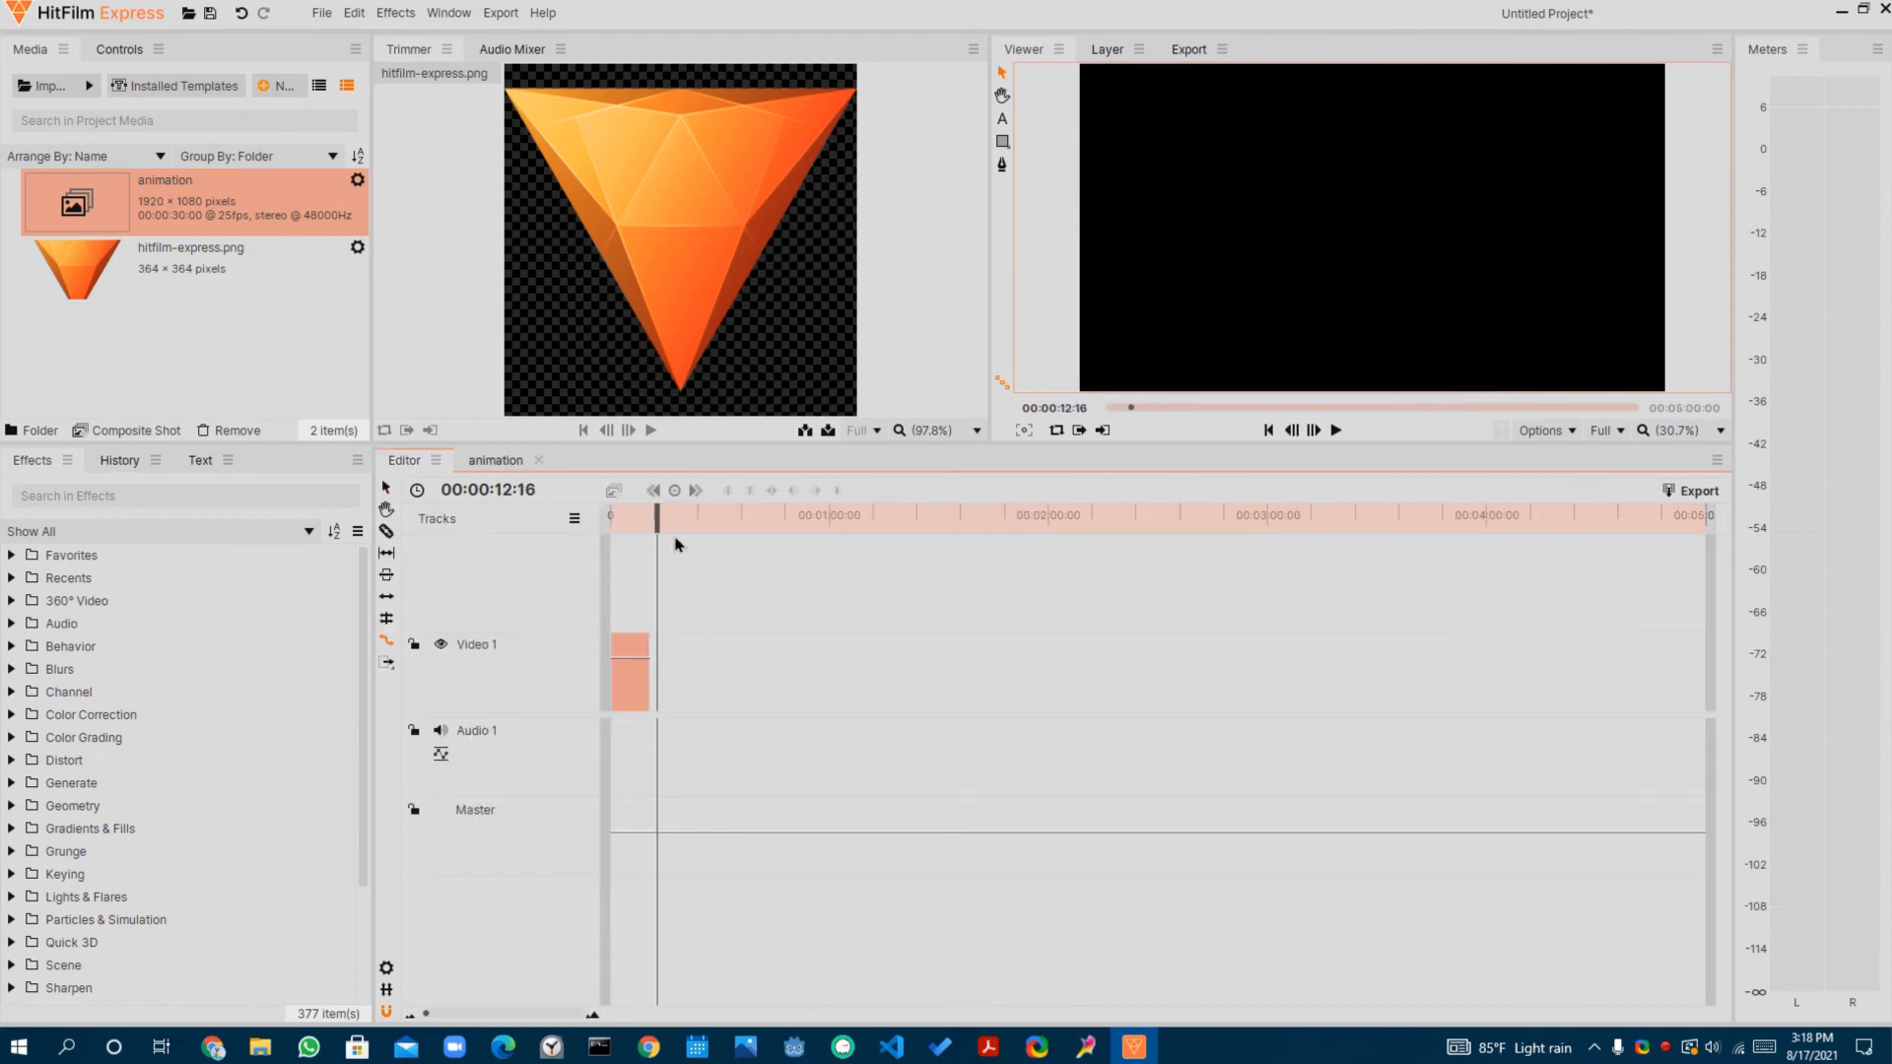
key("Home")
key("space")
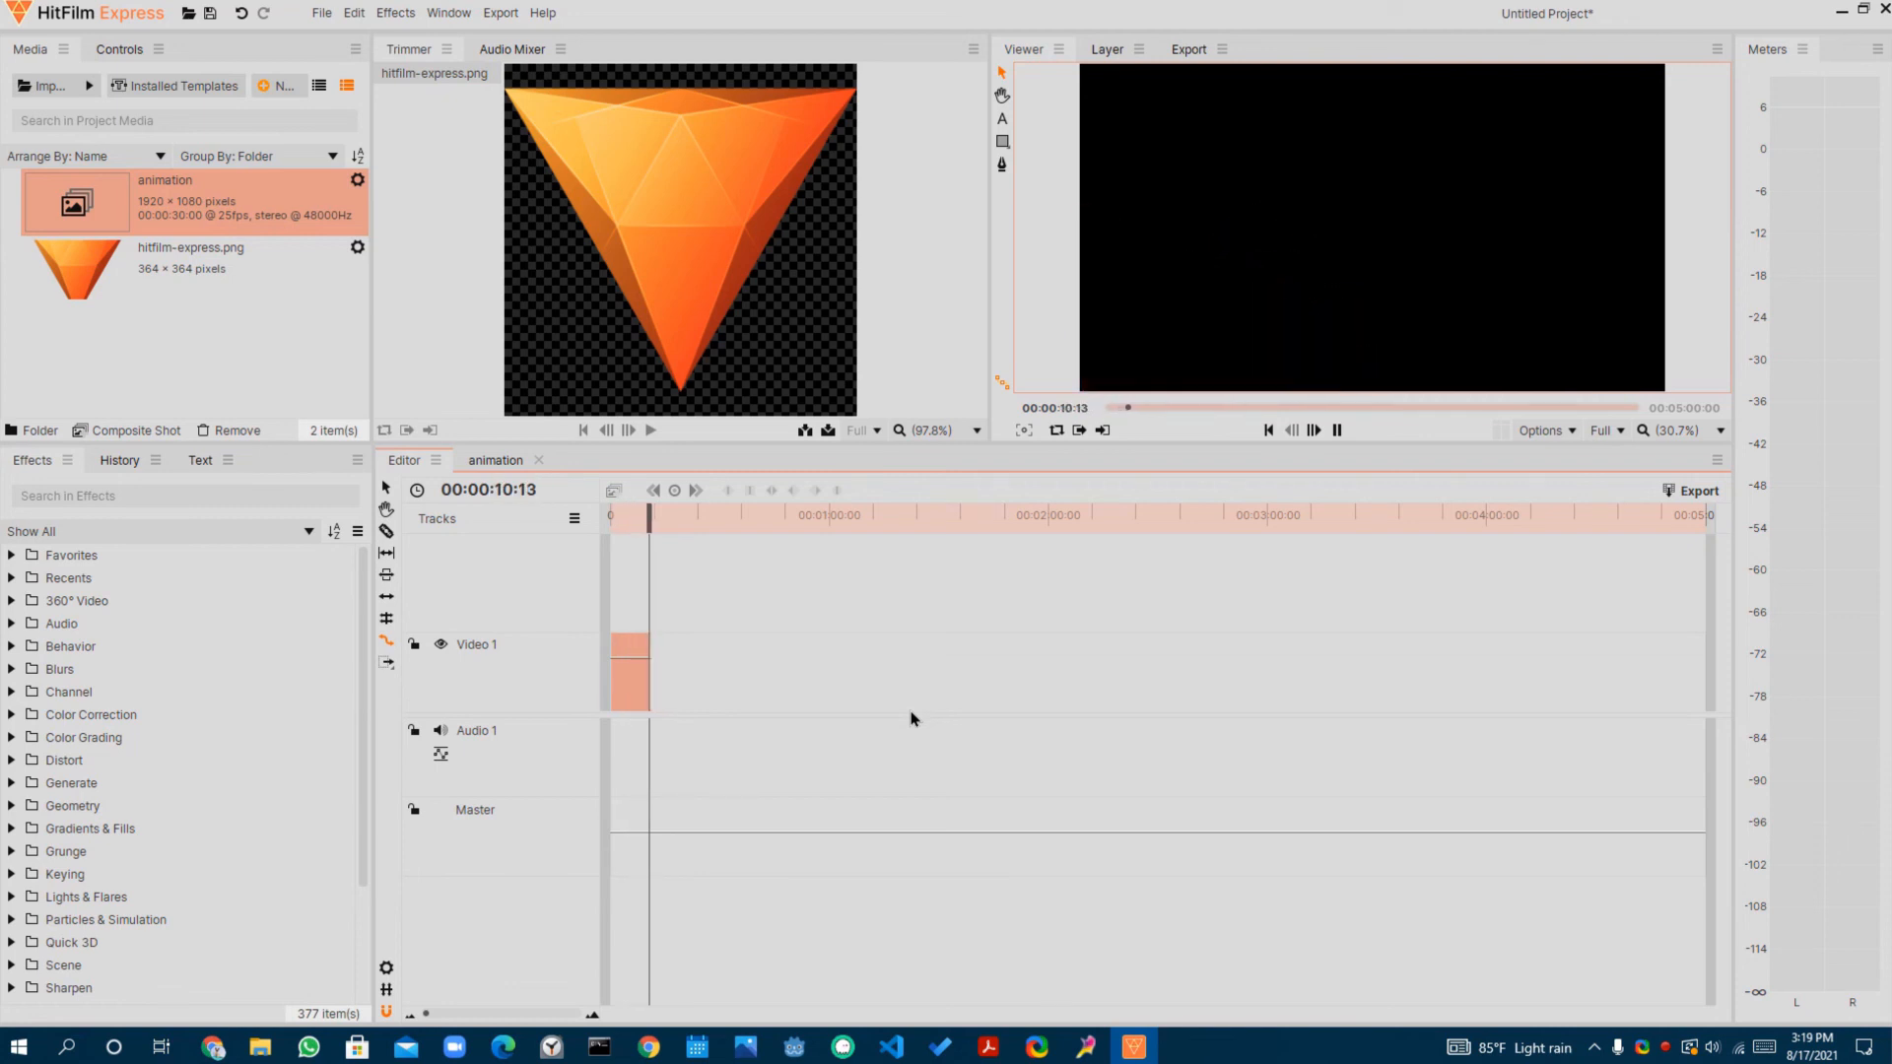
key("space")
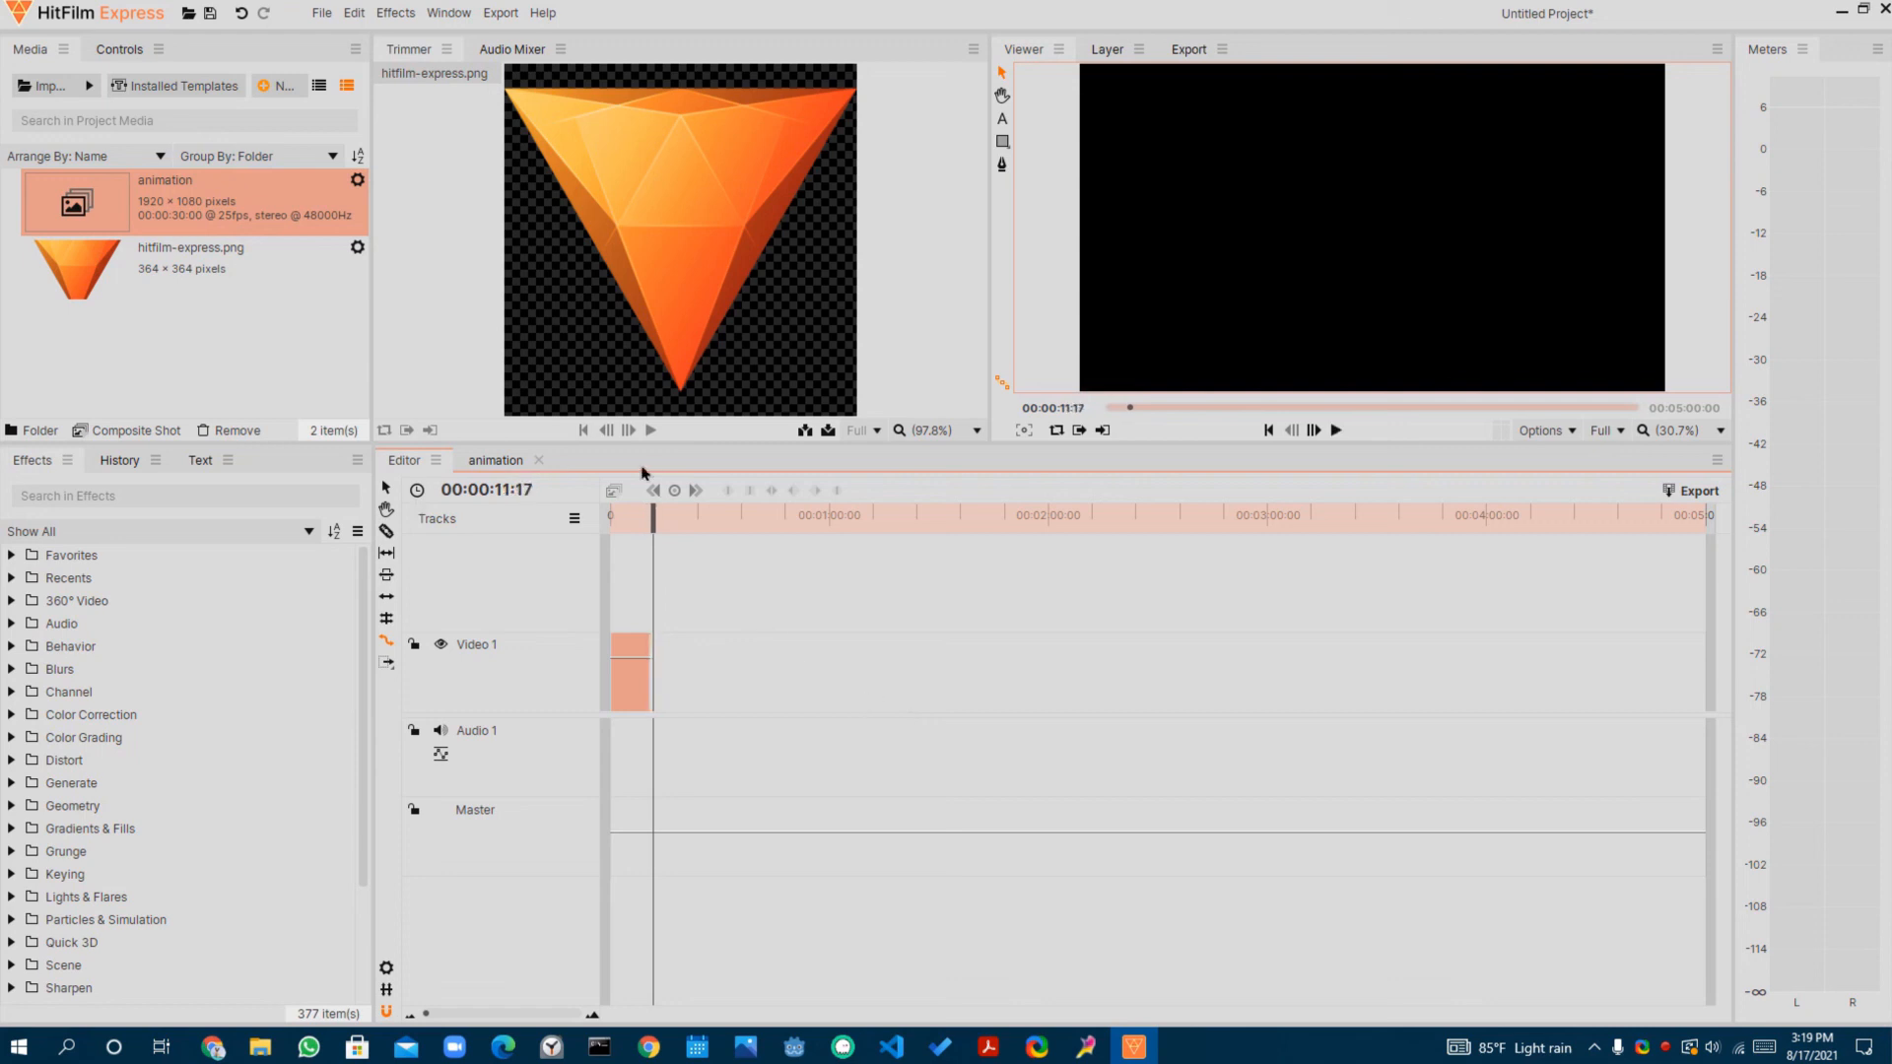
- In the animation composite shot, retime the logo's second position keyframe to about 11.7 seconds
left_click(509, 467)
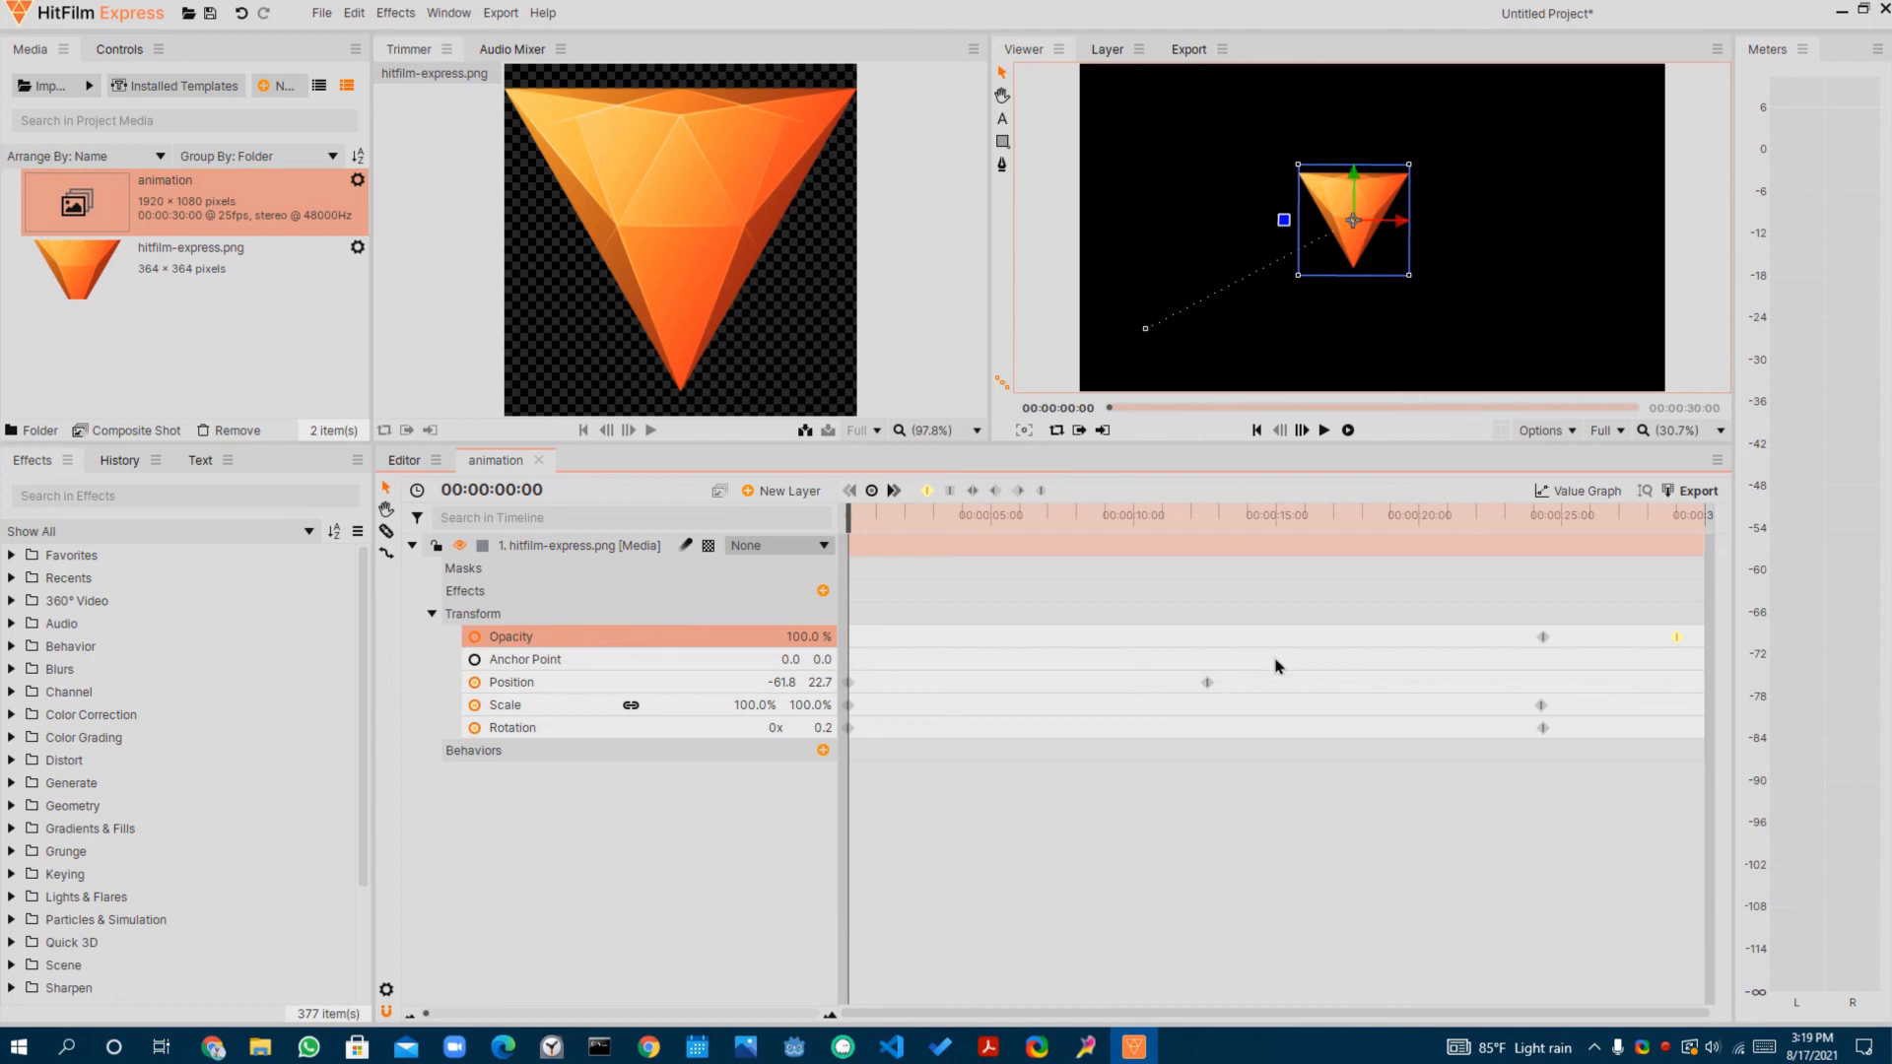
left_click_drag(1207, 682, 1225, 710)
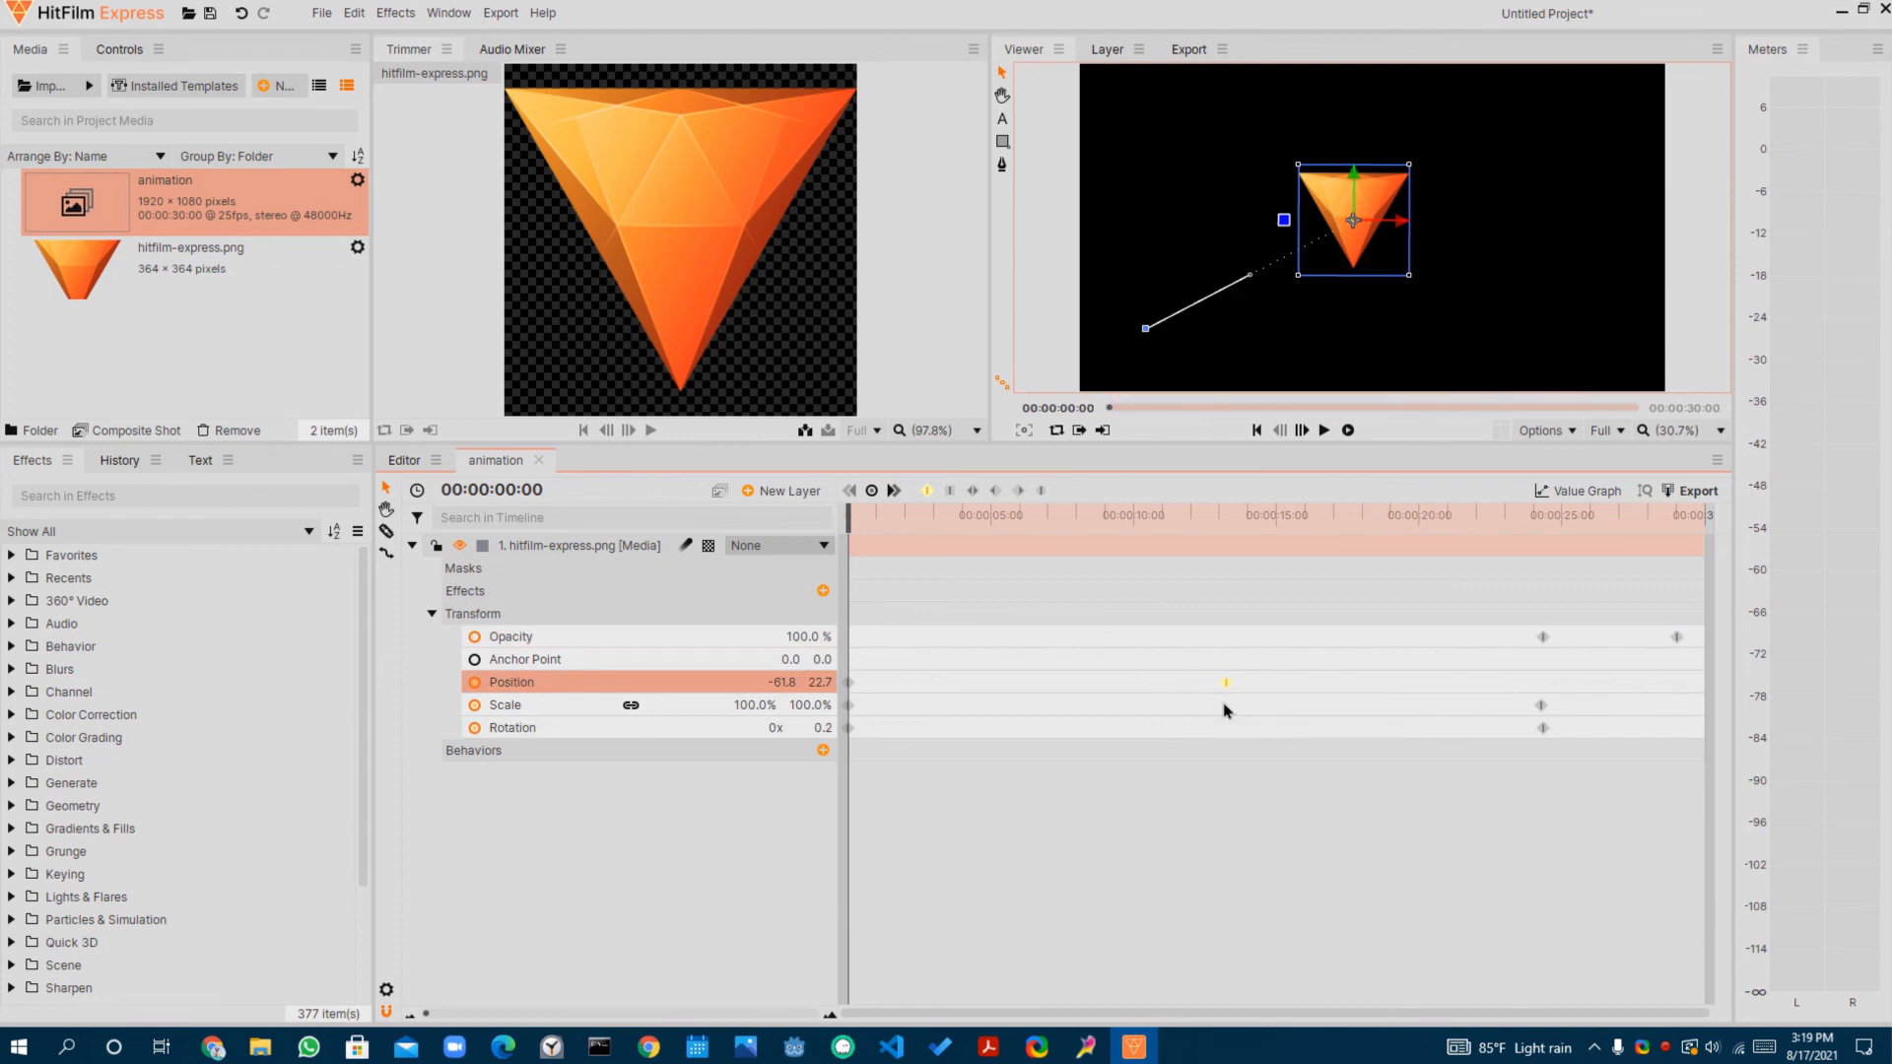
left_click_drag(1226, 683, 1182, 702)
- Play the composite shot to check the retimed movement and scrub the editor timeline to 00:00:05:11
key("space")
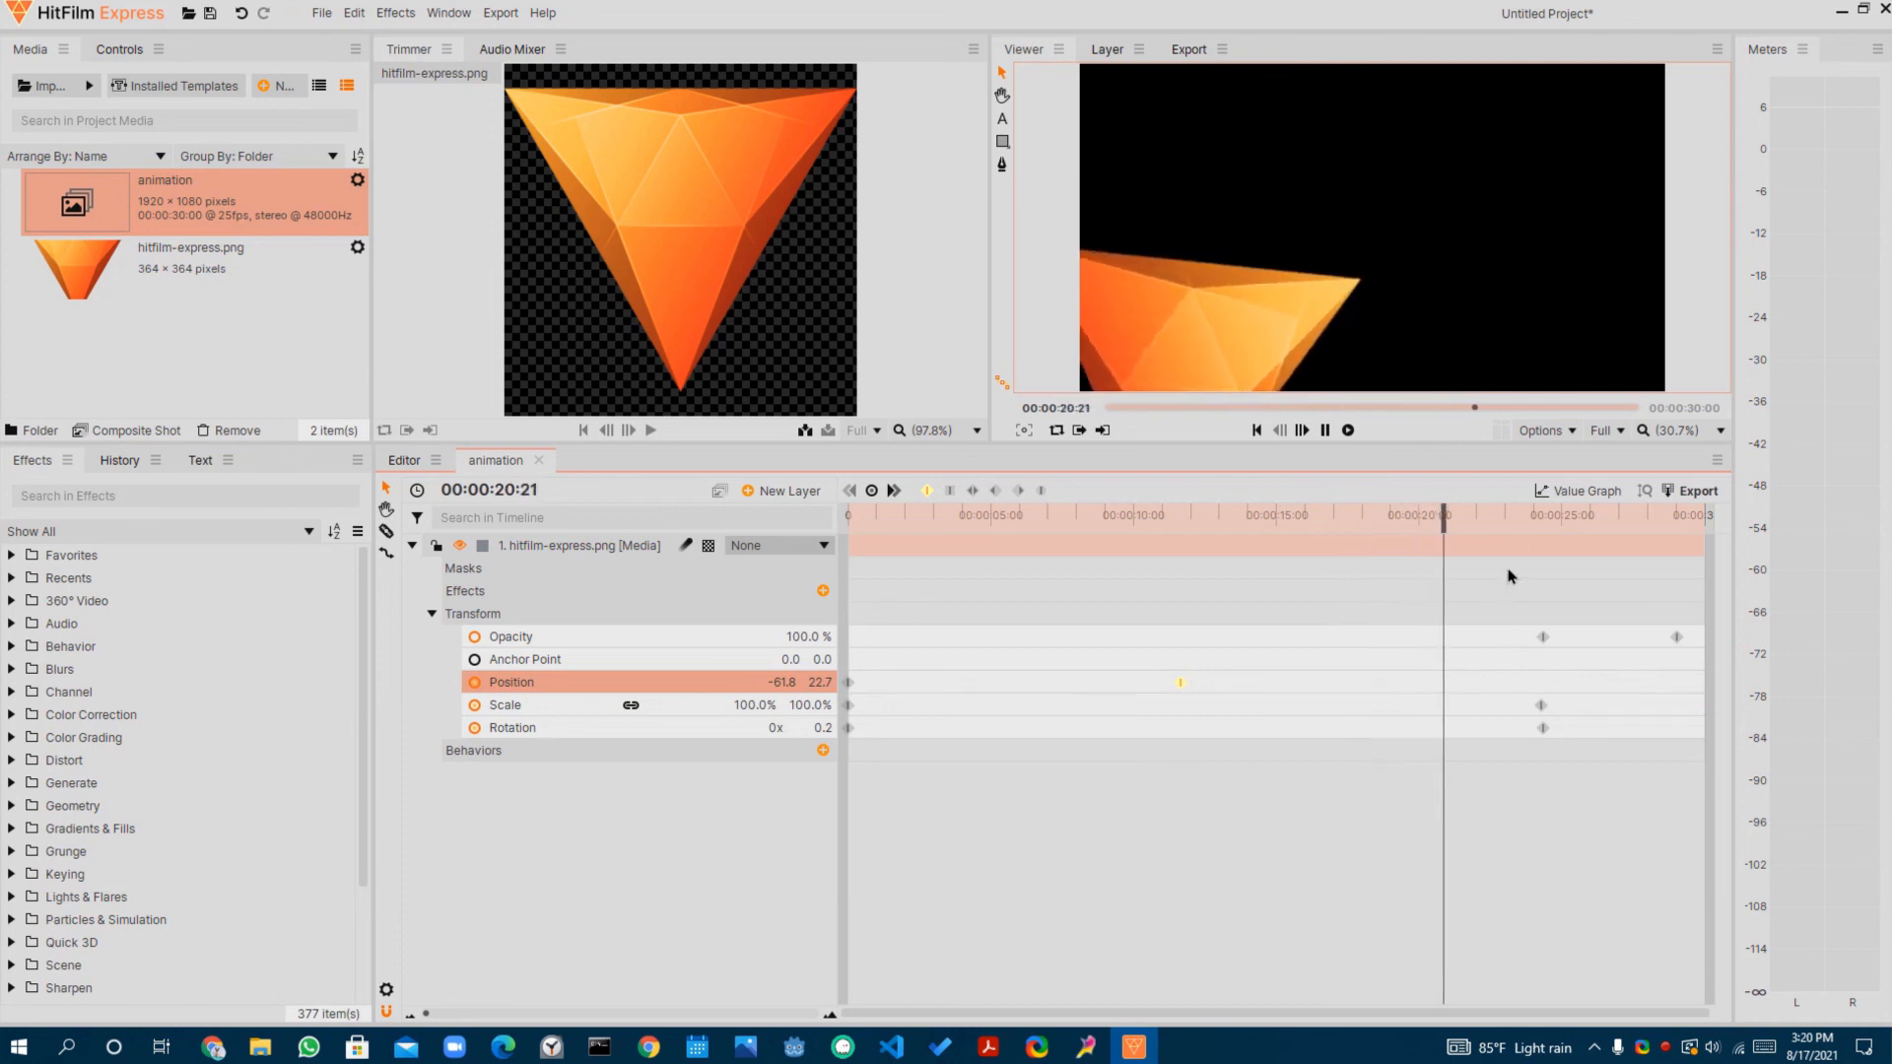
key("space")
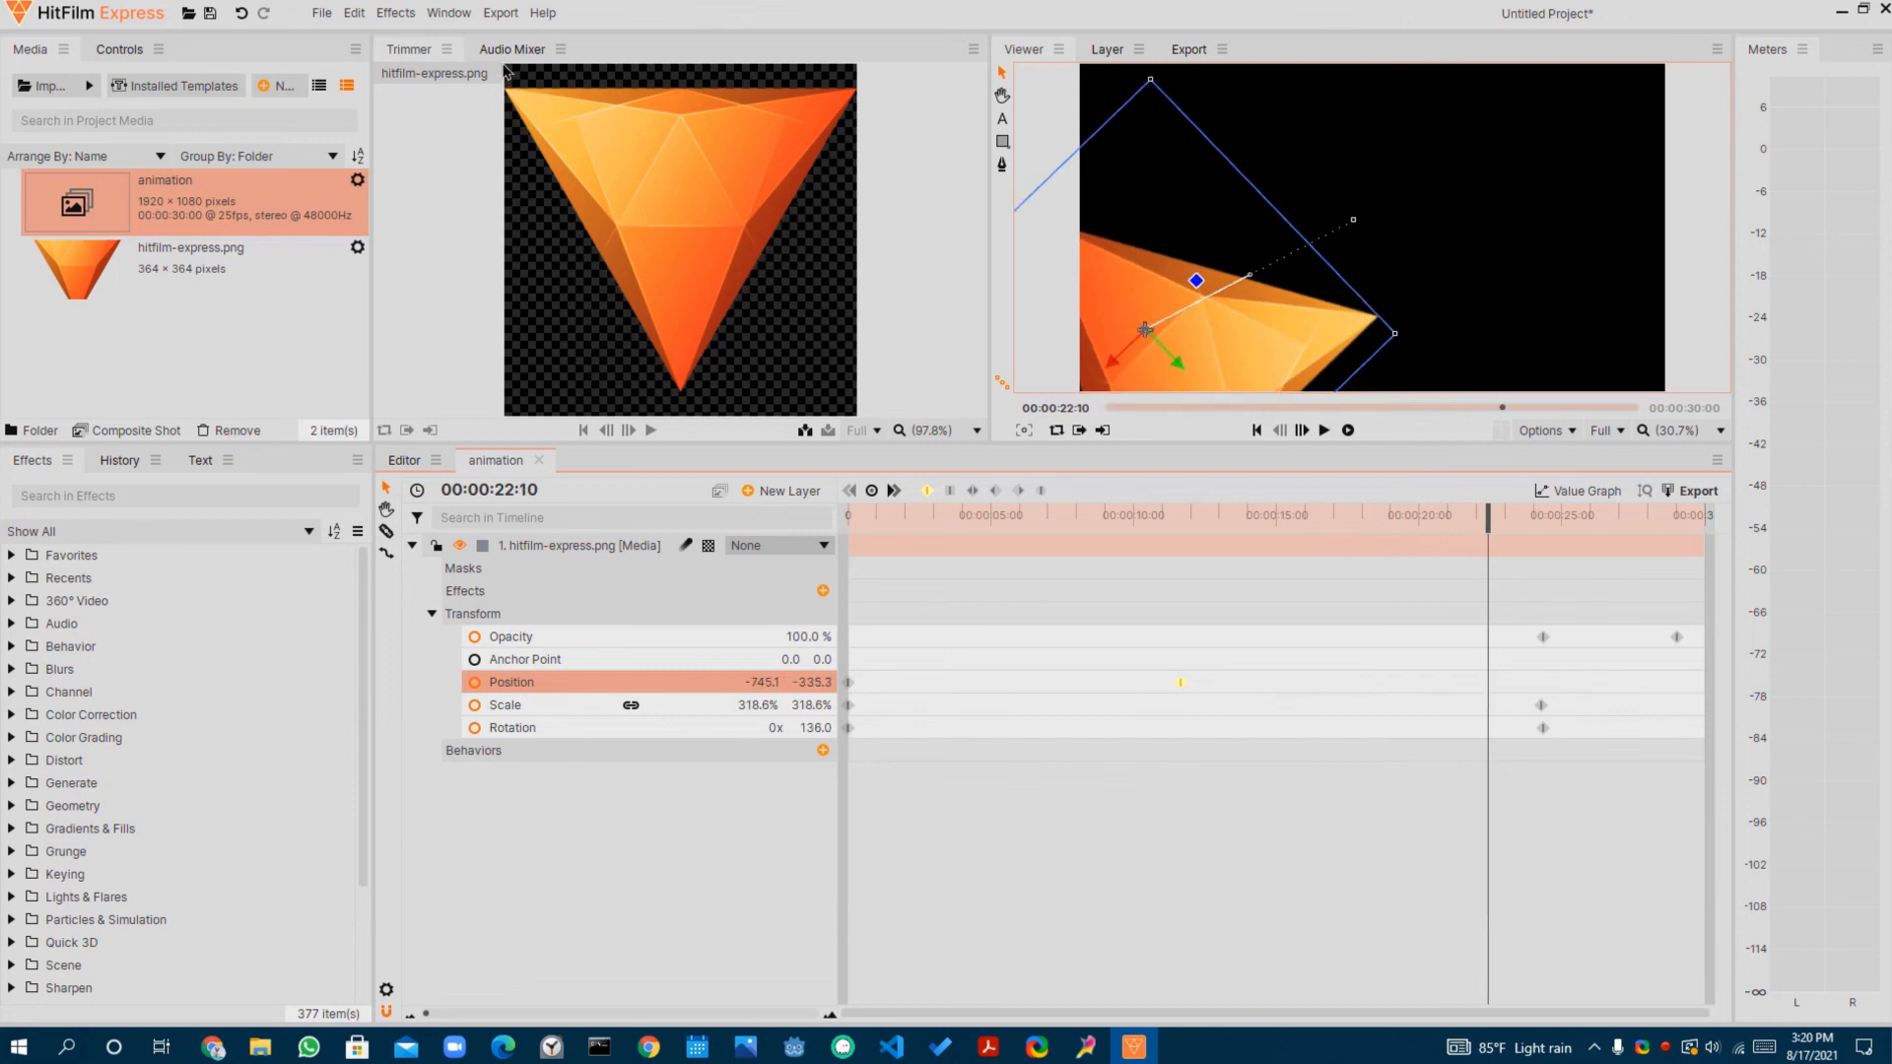
left_click(422, 460)
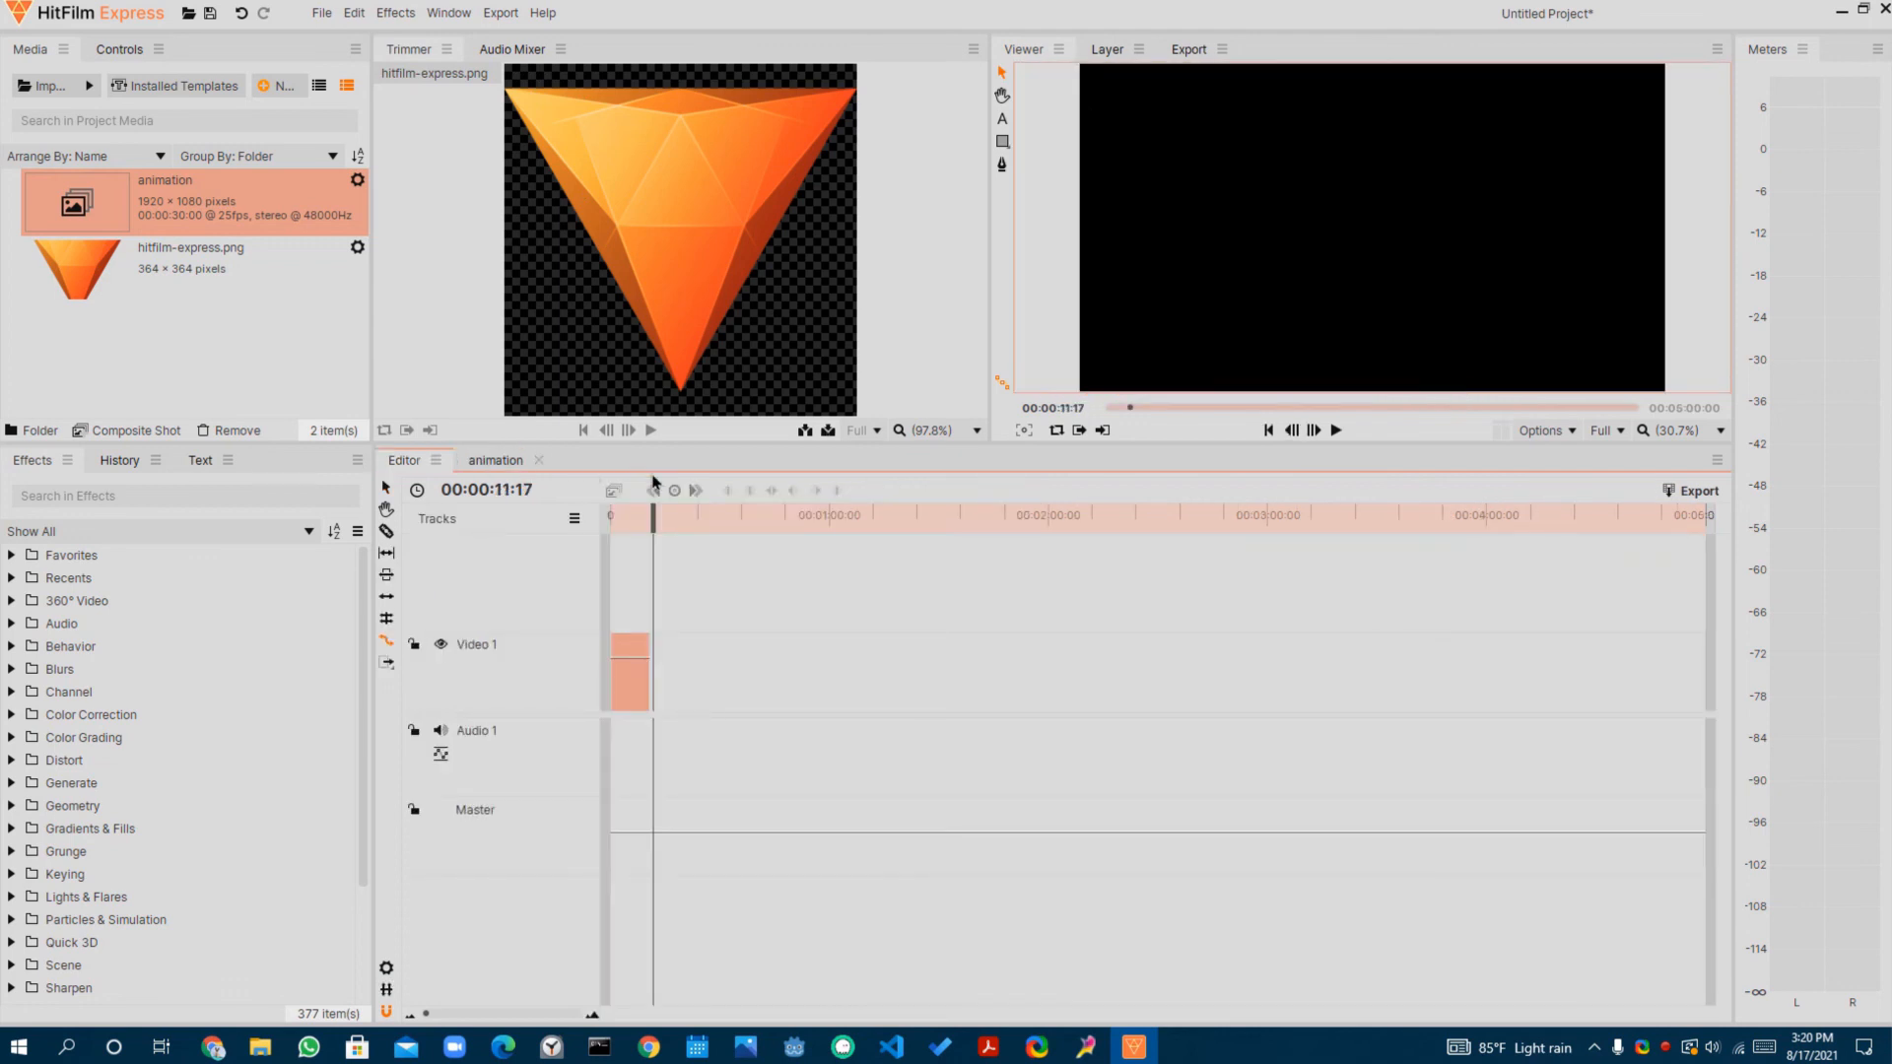
left_click_drag(652, 482, 630, 520)
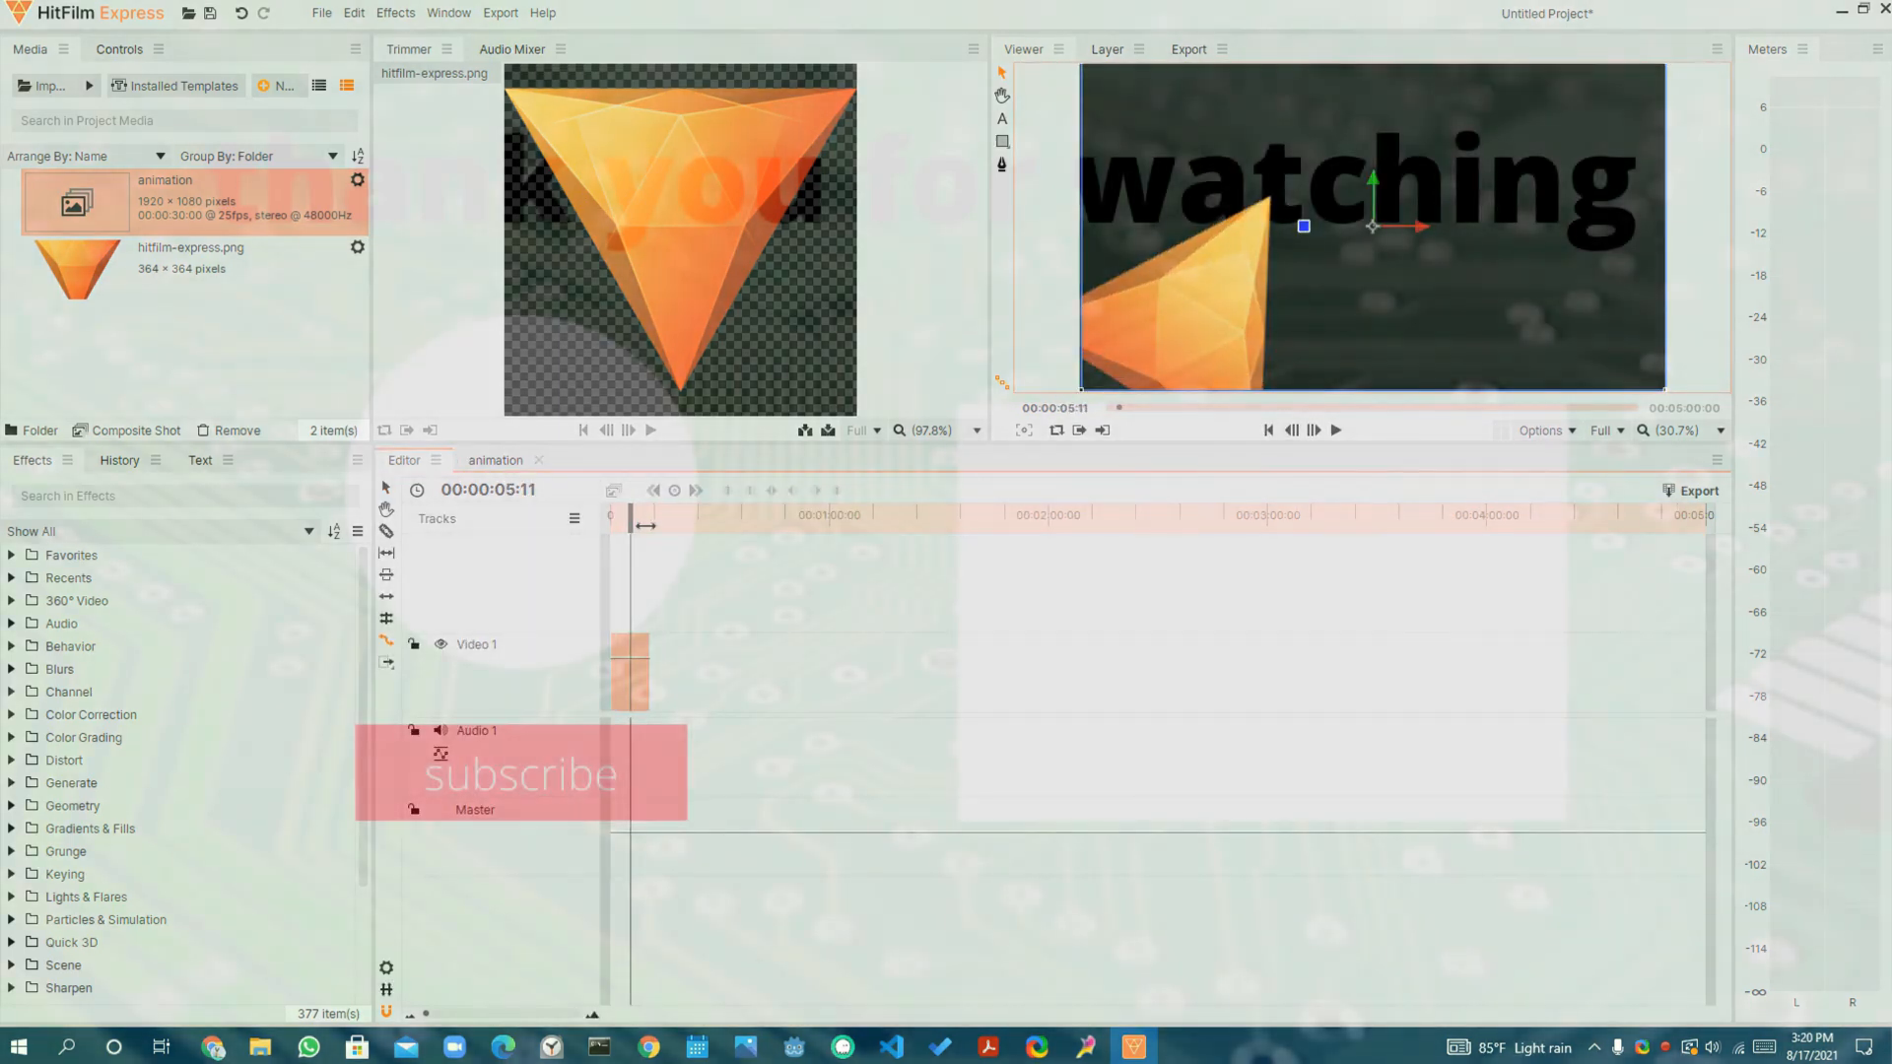